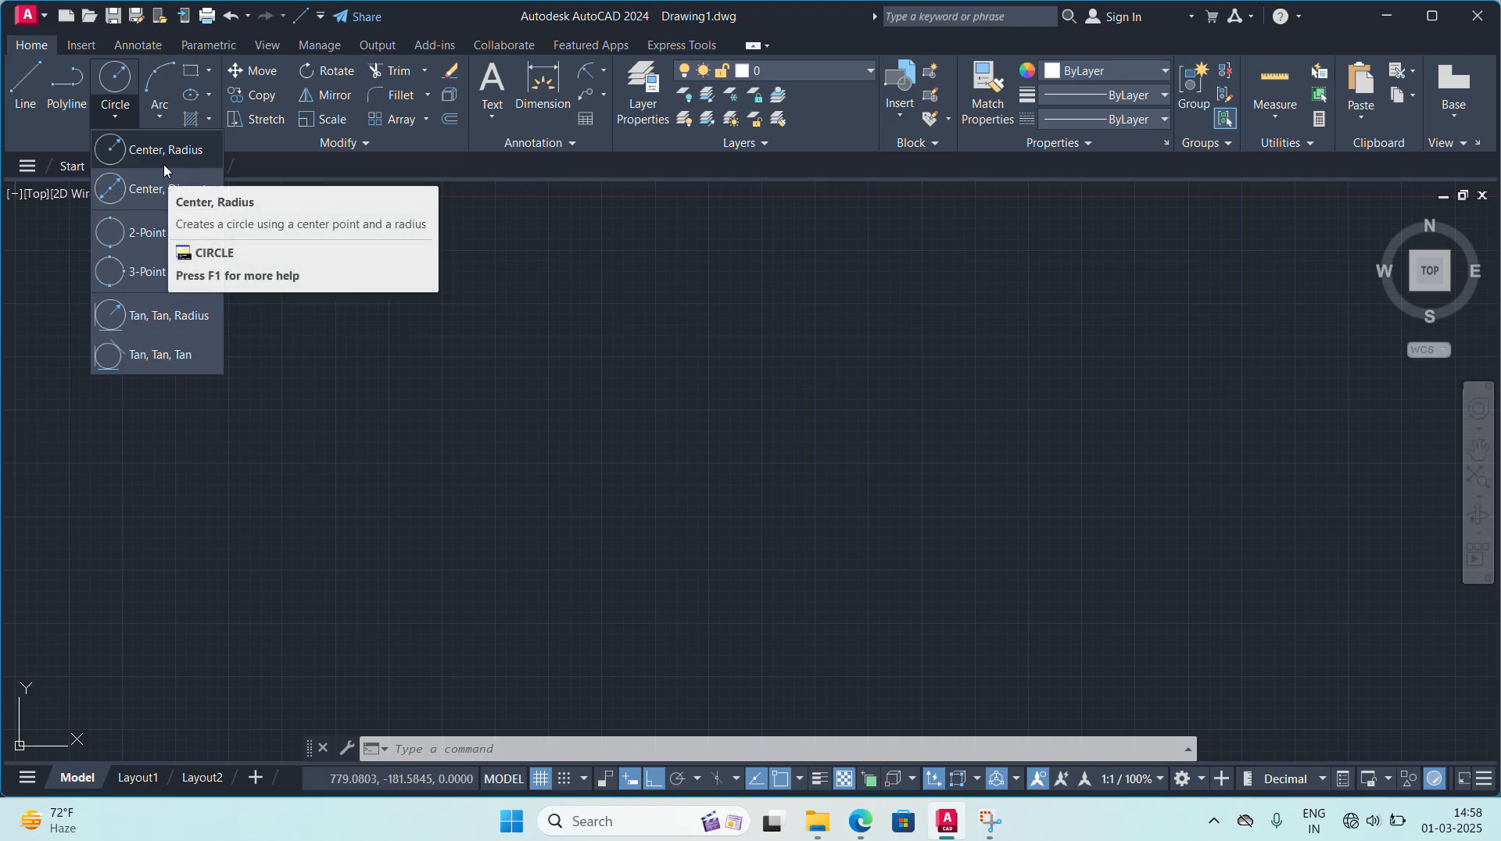
- Draw a circle by centre and radius in the empty drawing, with a radius of 100
click(179, 151)
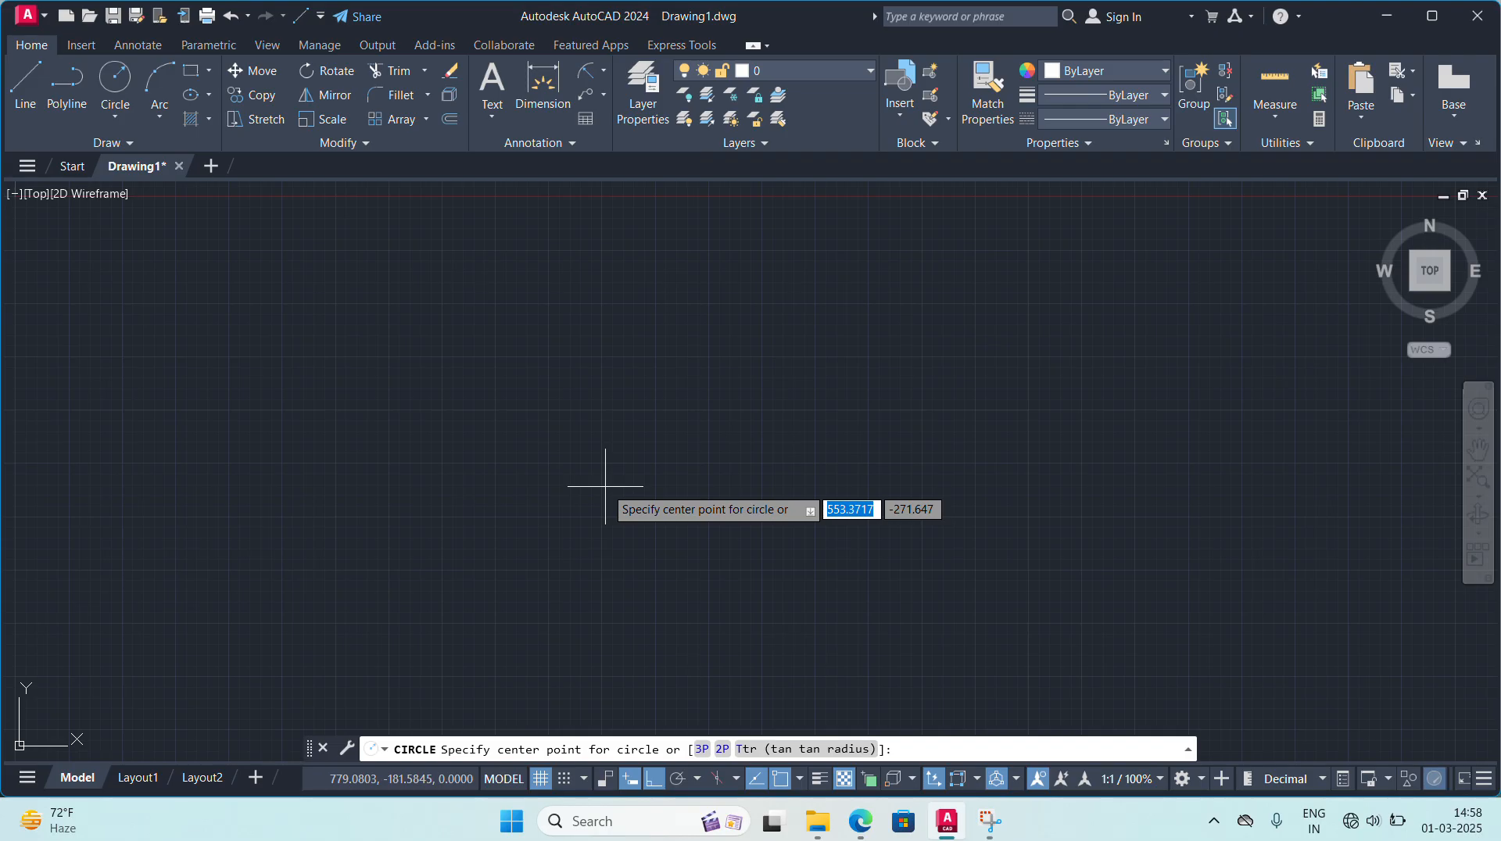
click(583, 398)
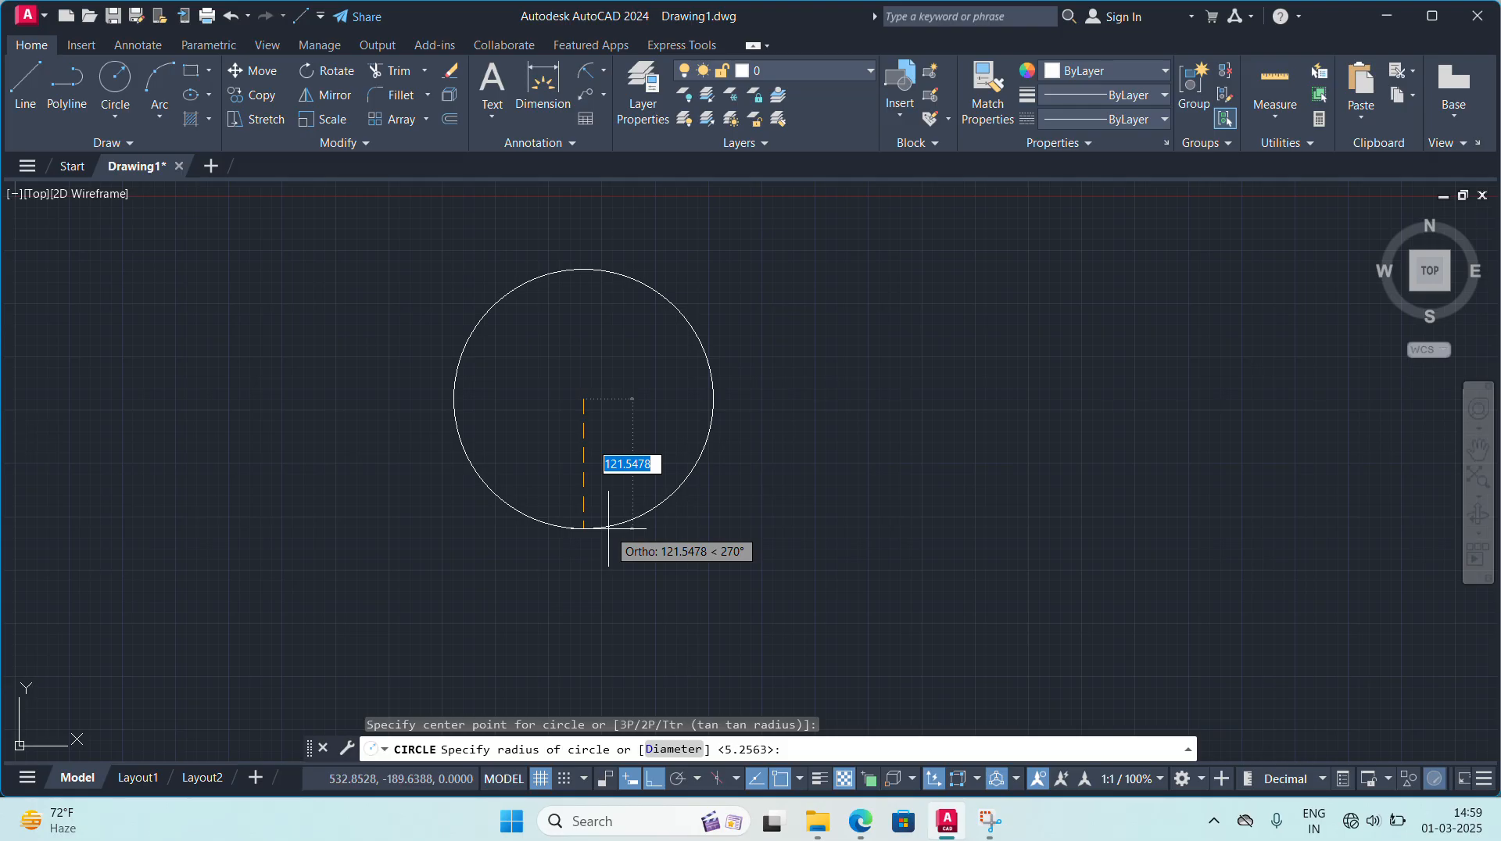
text(100)
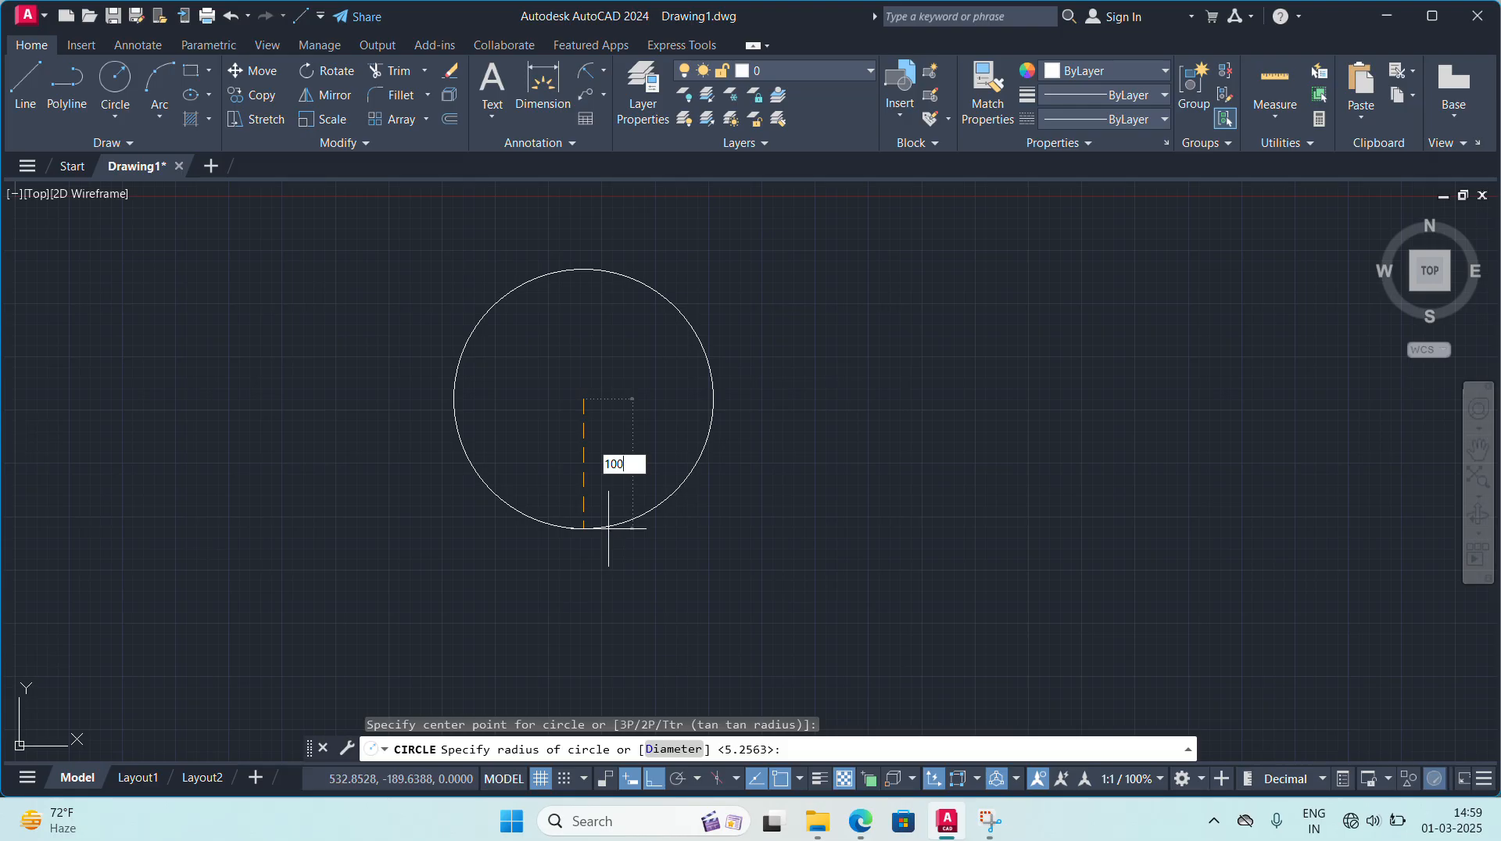
key(Return)
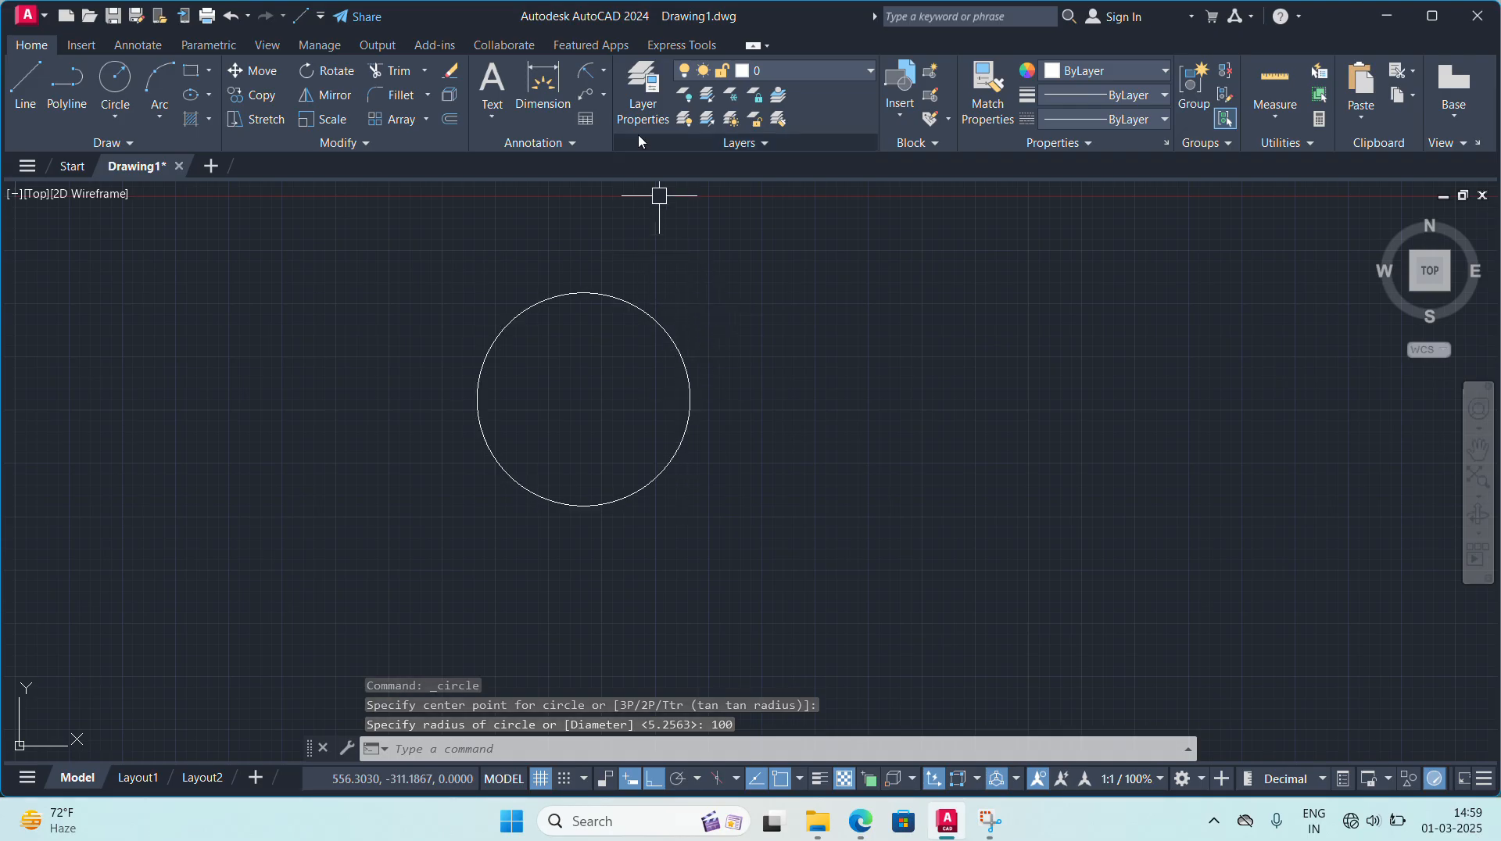
- Add a radius dimension to the circle, placing its text outside the upper-right edge
click(585, 72)
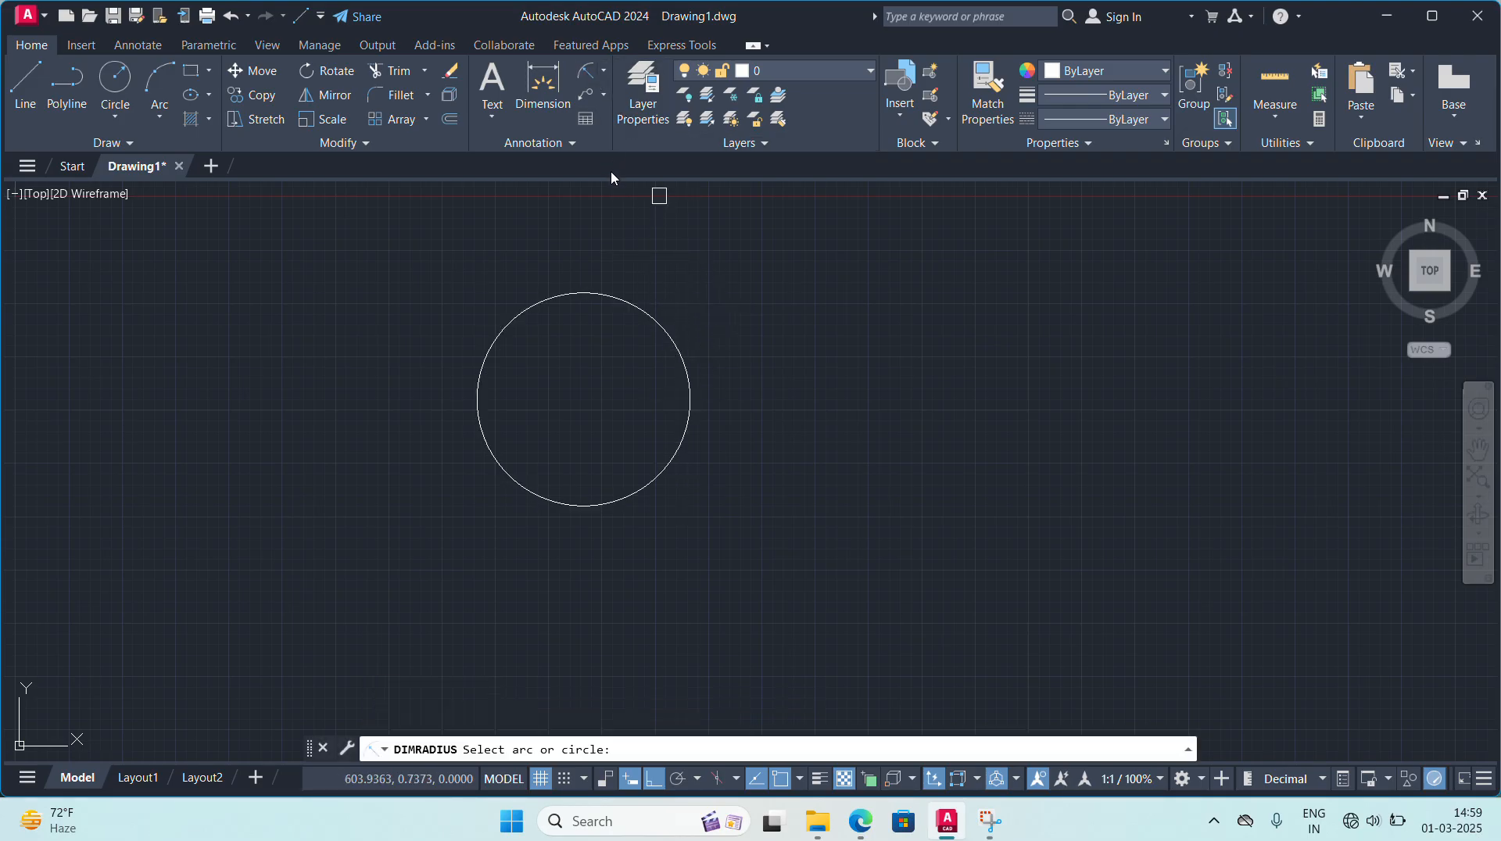
click(651, 311)
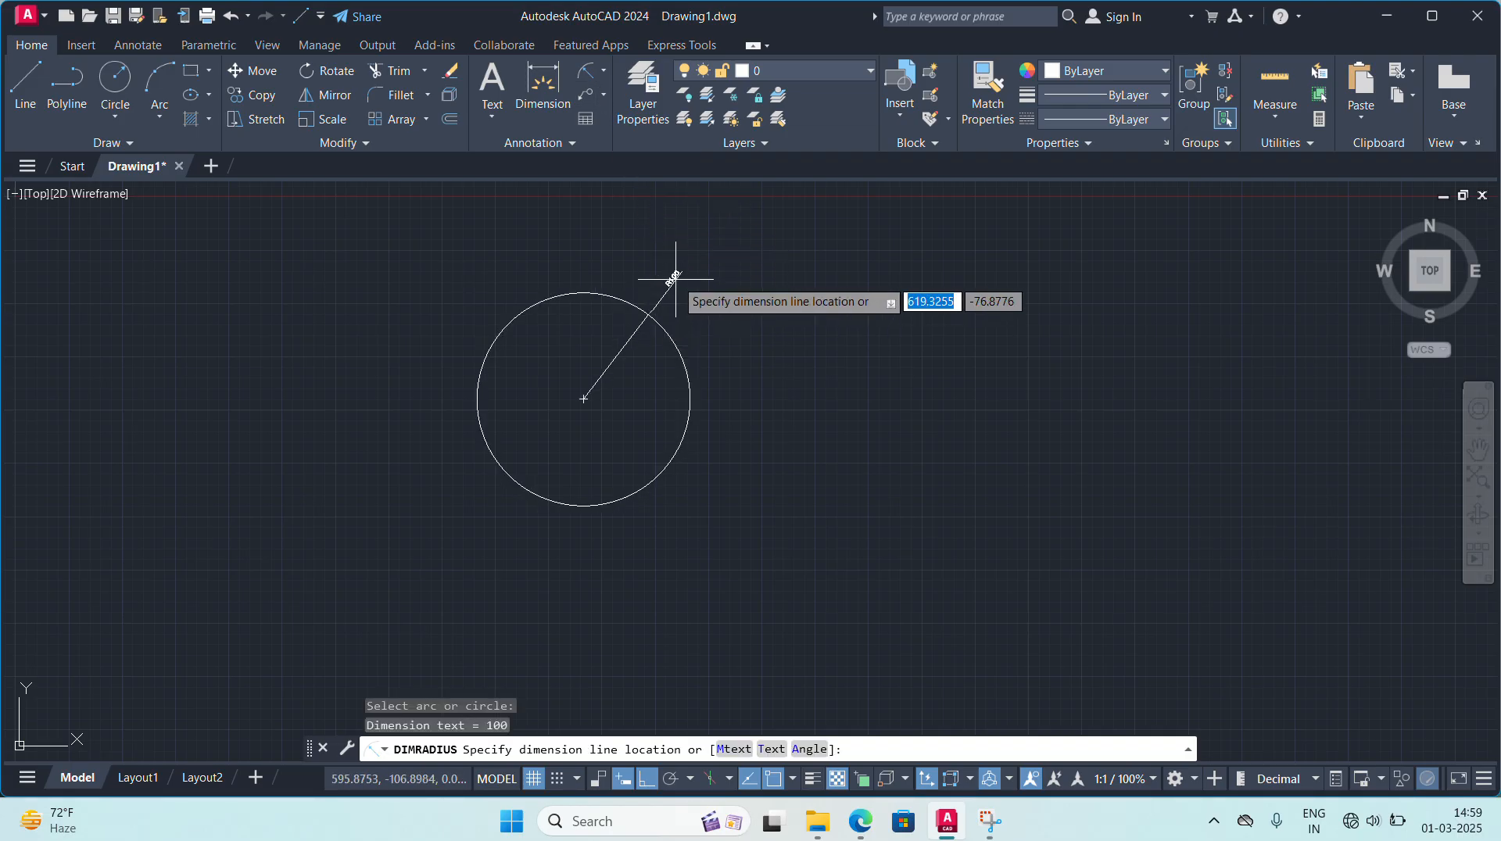
click(676, 278)
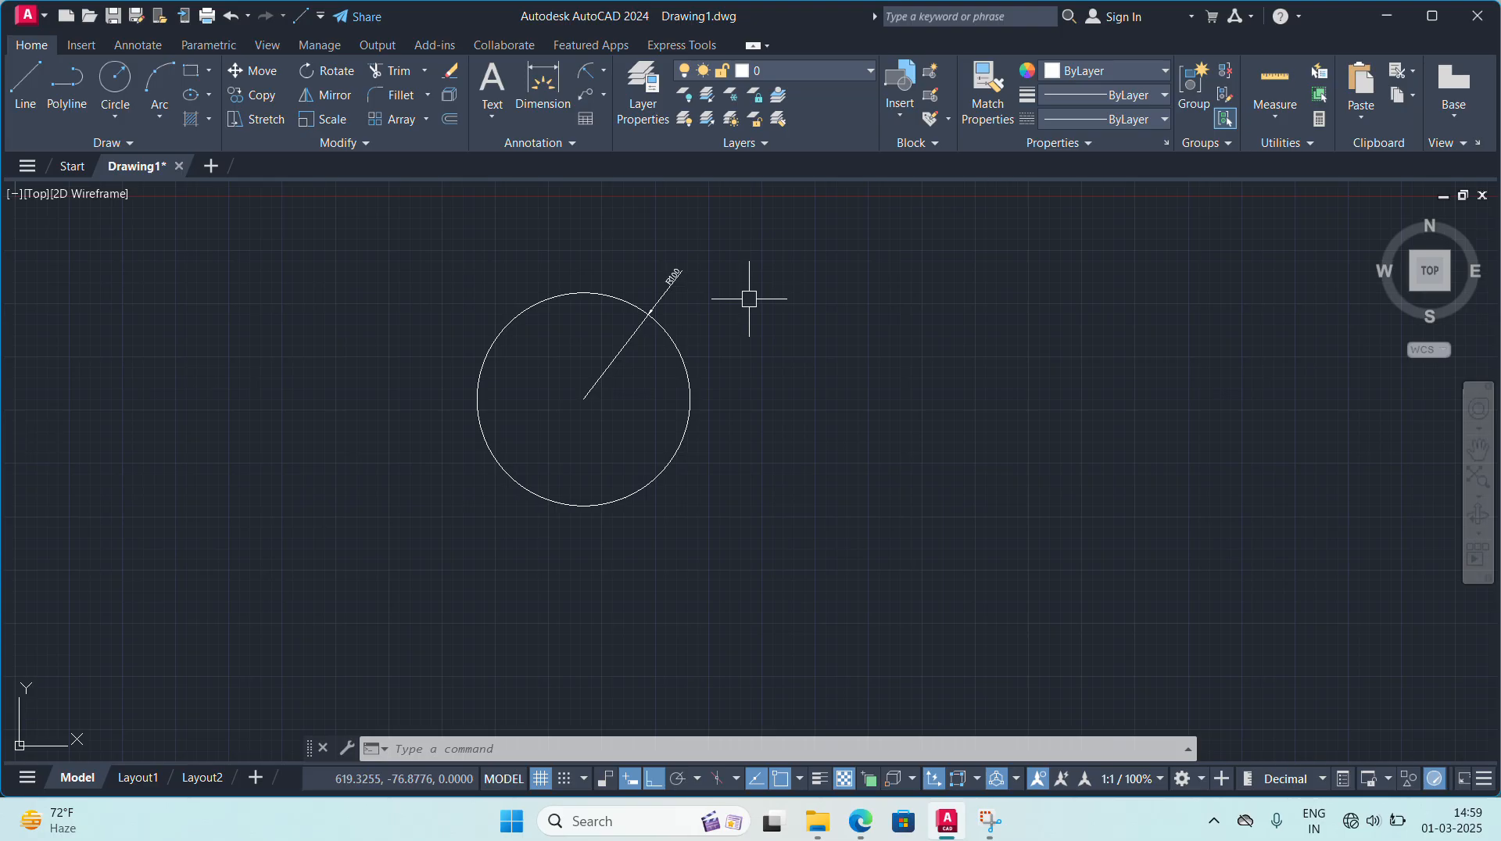
- Modify the ISO-25 dimension style to use an overall scale of 4 for dimension features
text(d)
key(Return)
click(973, 365)
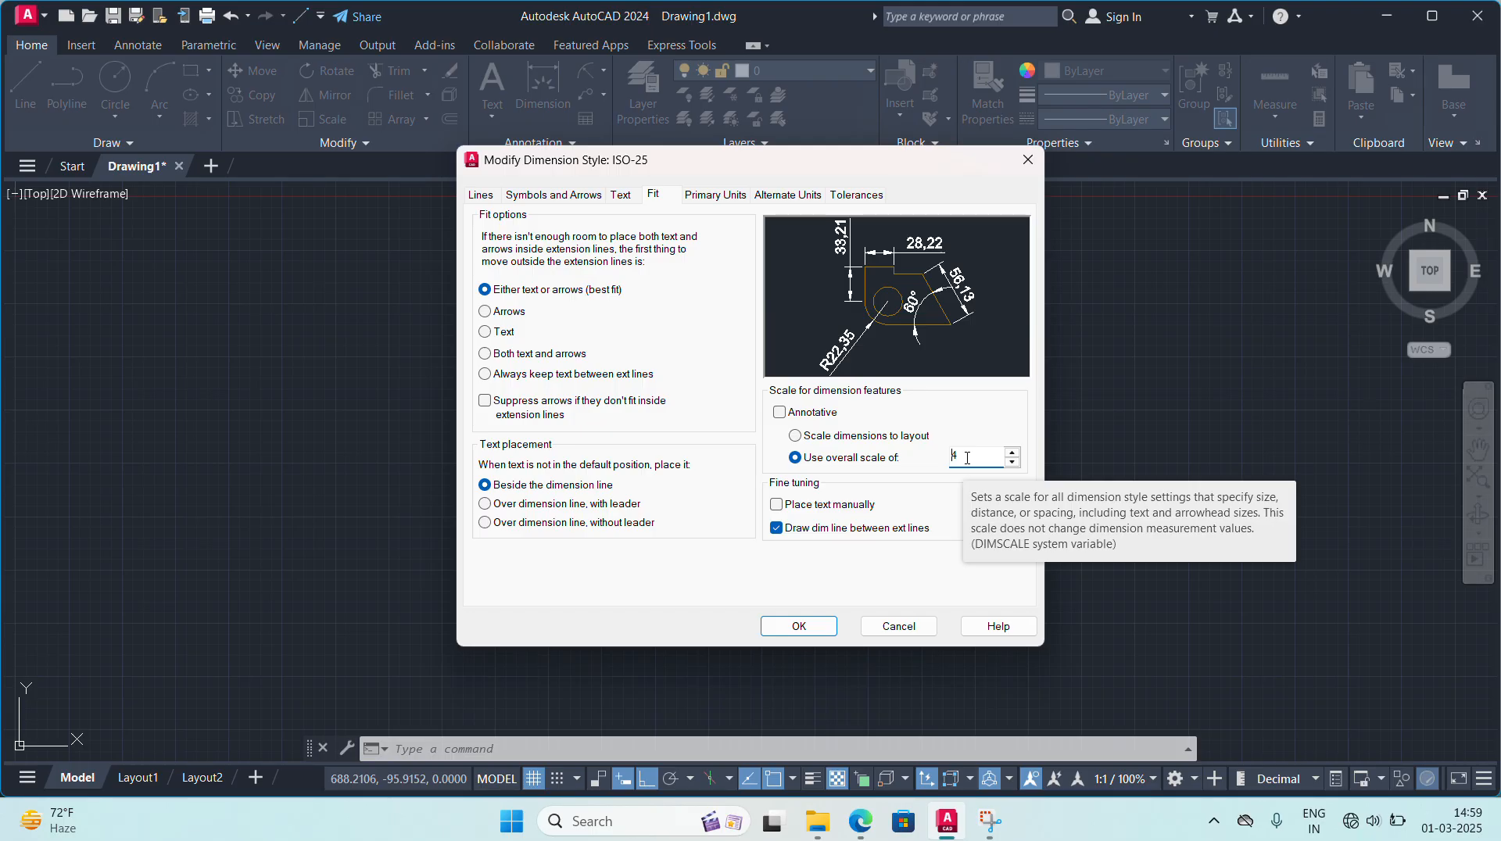
click(809, 626)
click(879, 553)
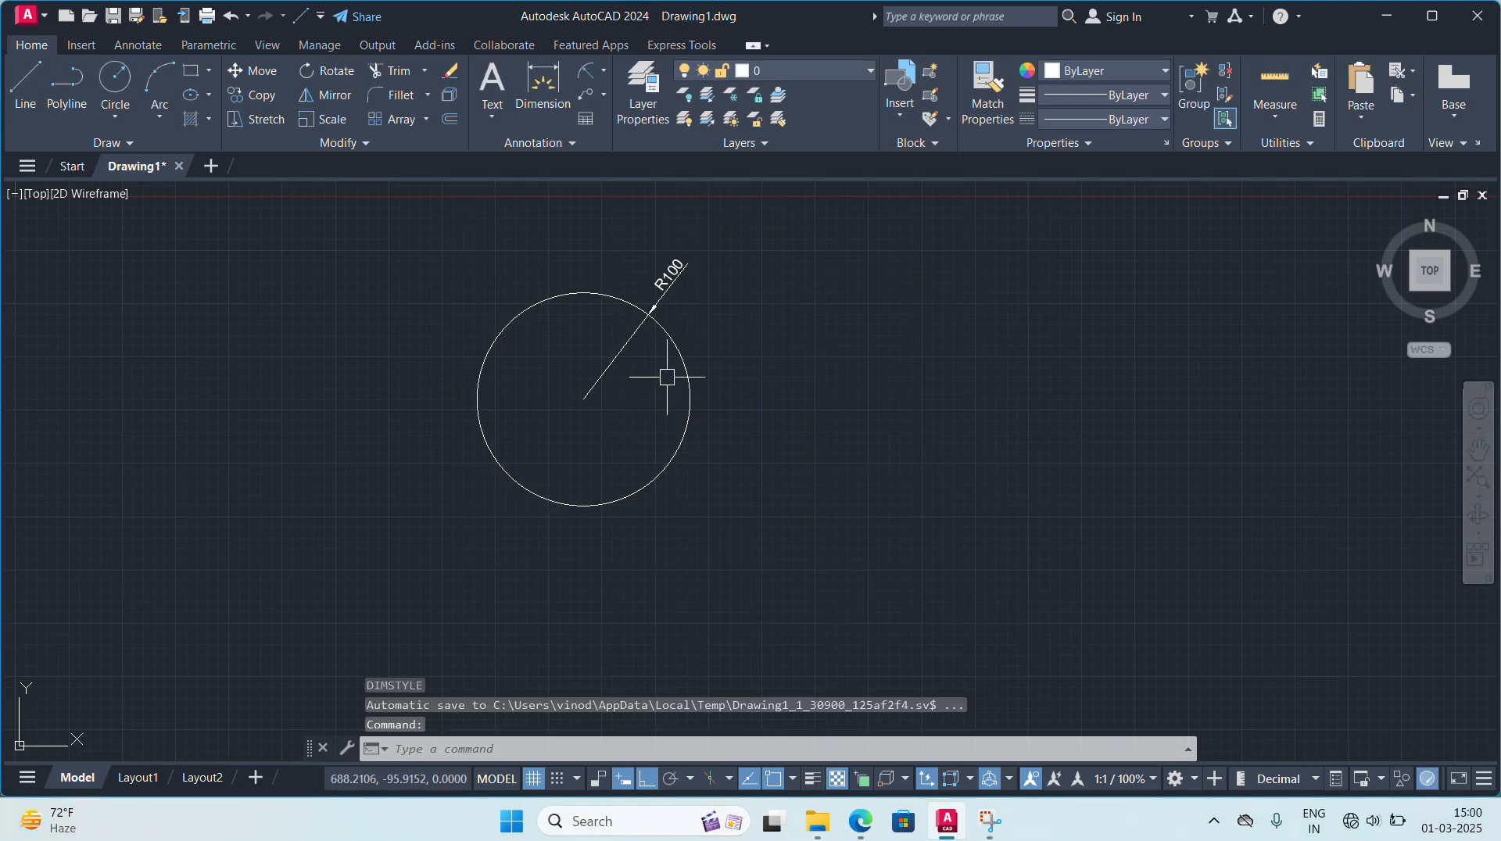
click(125, 117)
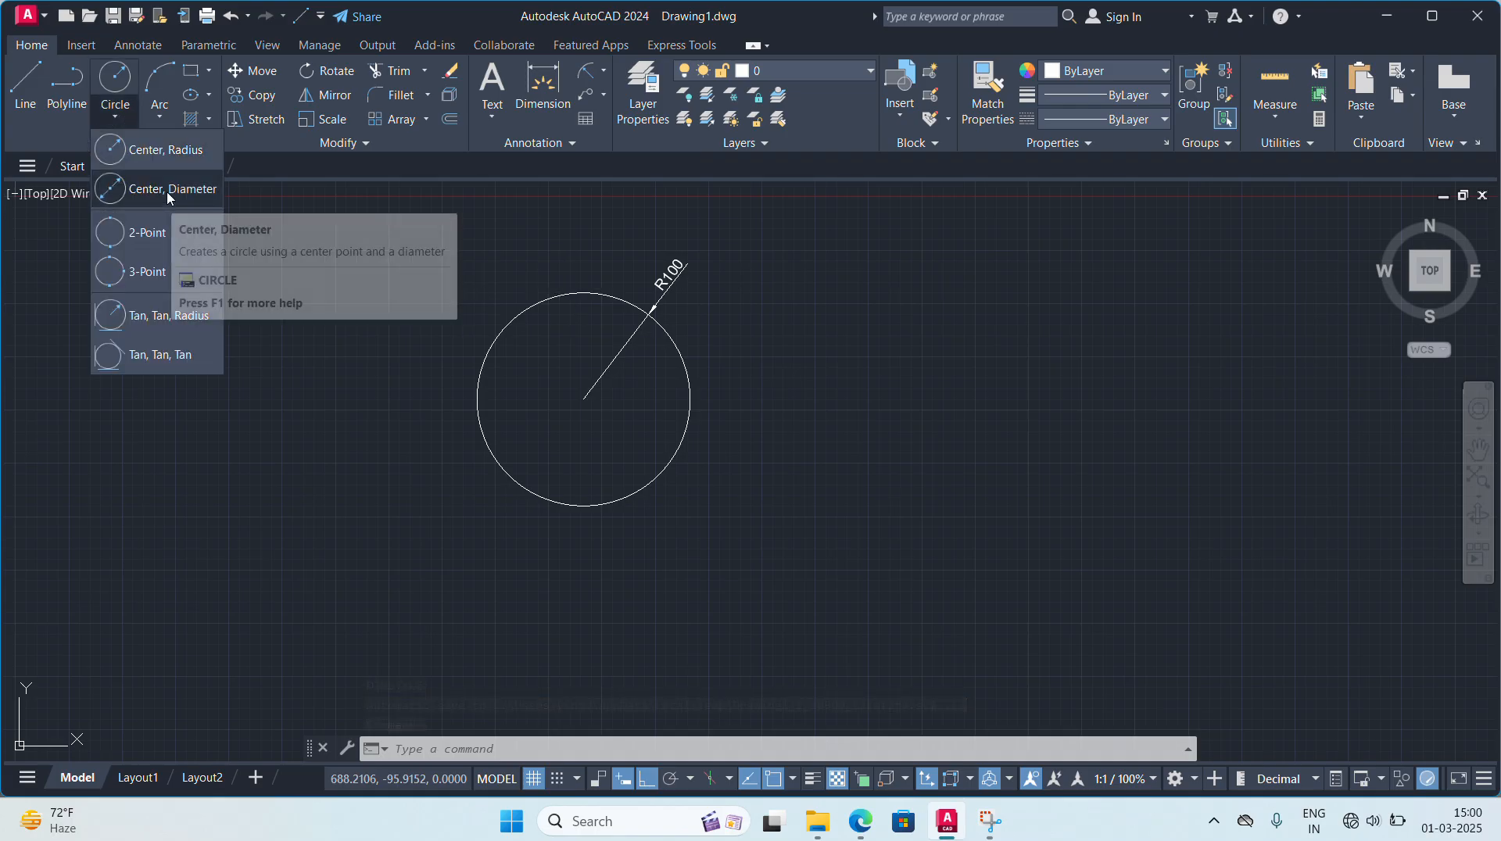
click(688, 430)
key(Escape)
key(Escape)
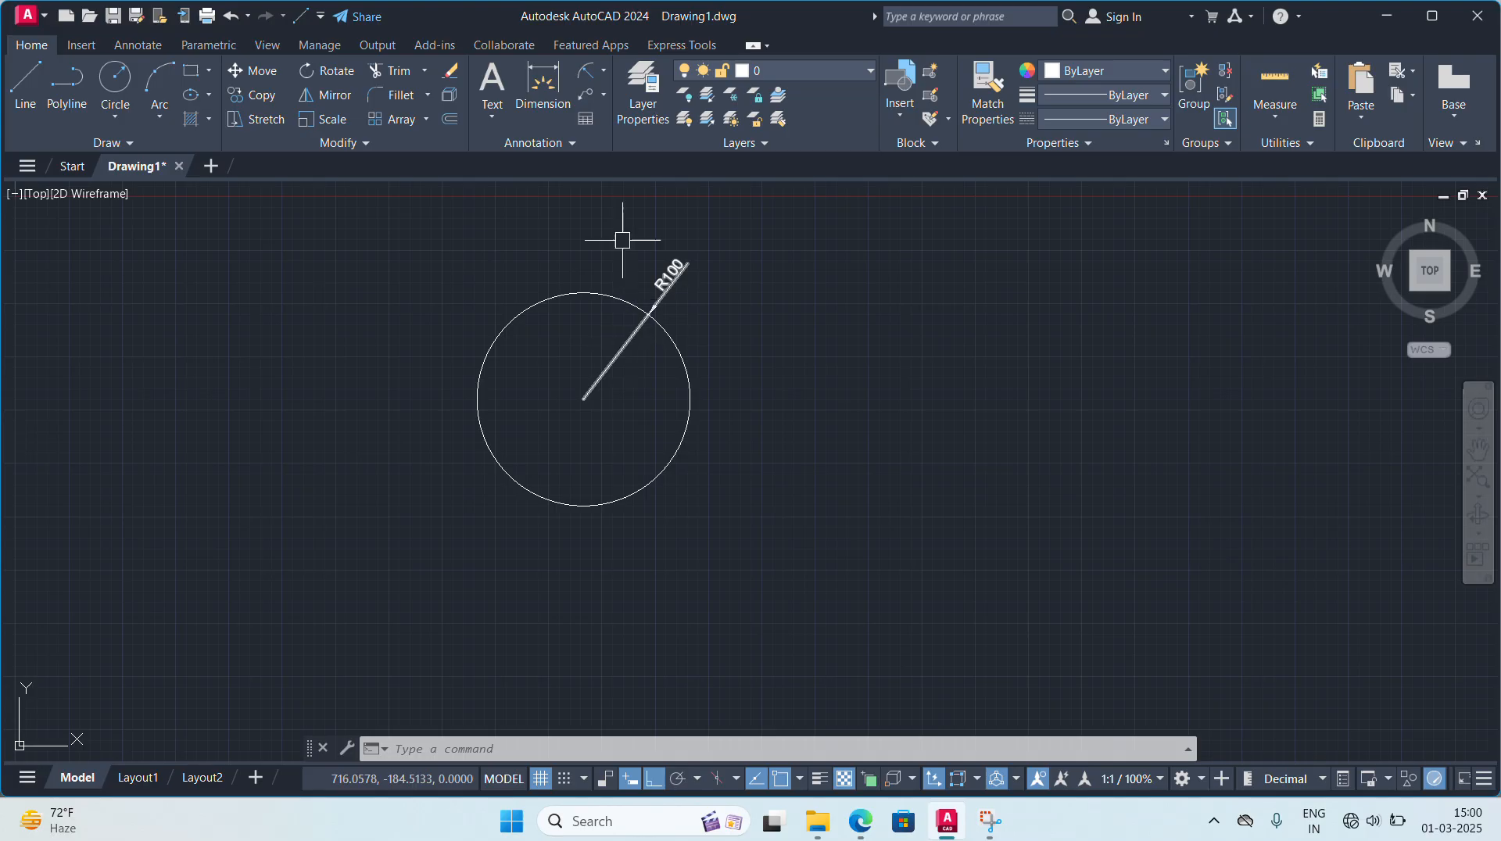
- Add a horizontal linear dimension from the circle's centre to its left quadrant, placed on the centre line
click(607, 75)
click(608, 101)
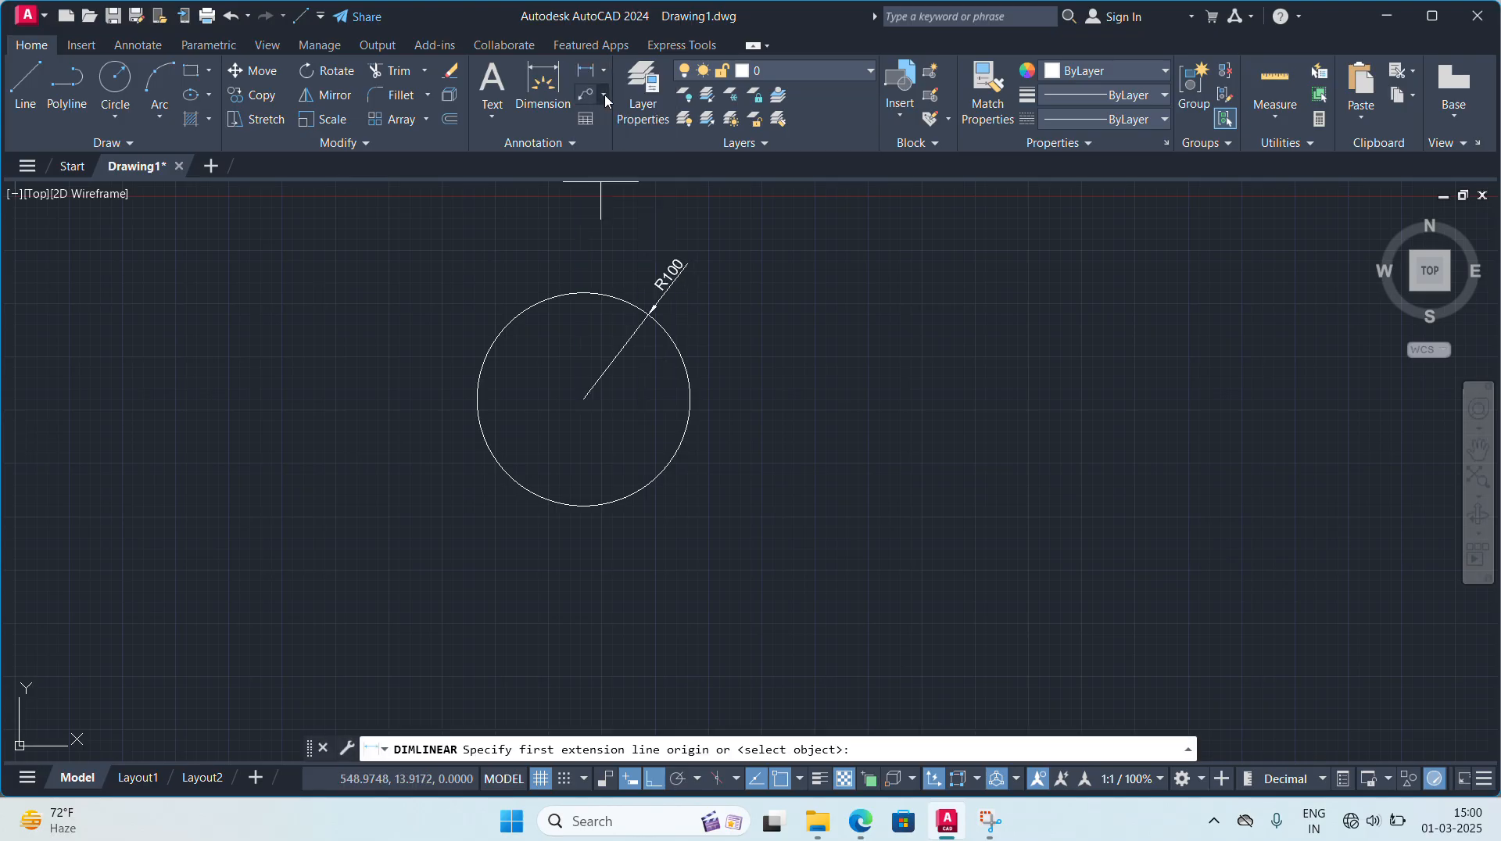
click(583, 399)
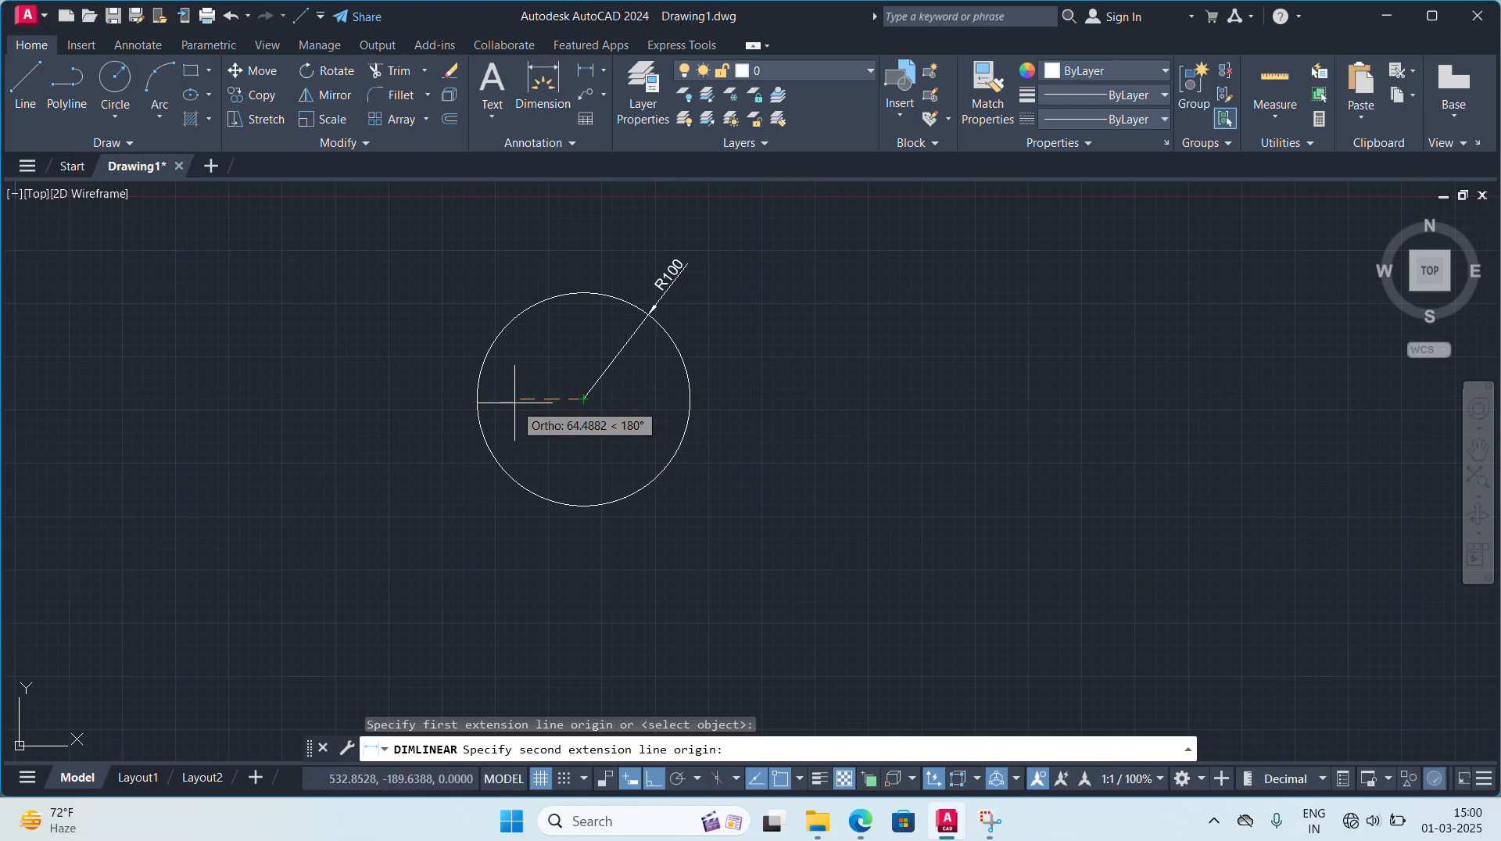
click(477, 398)
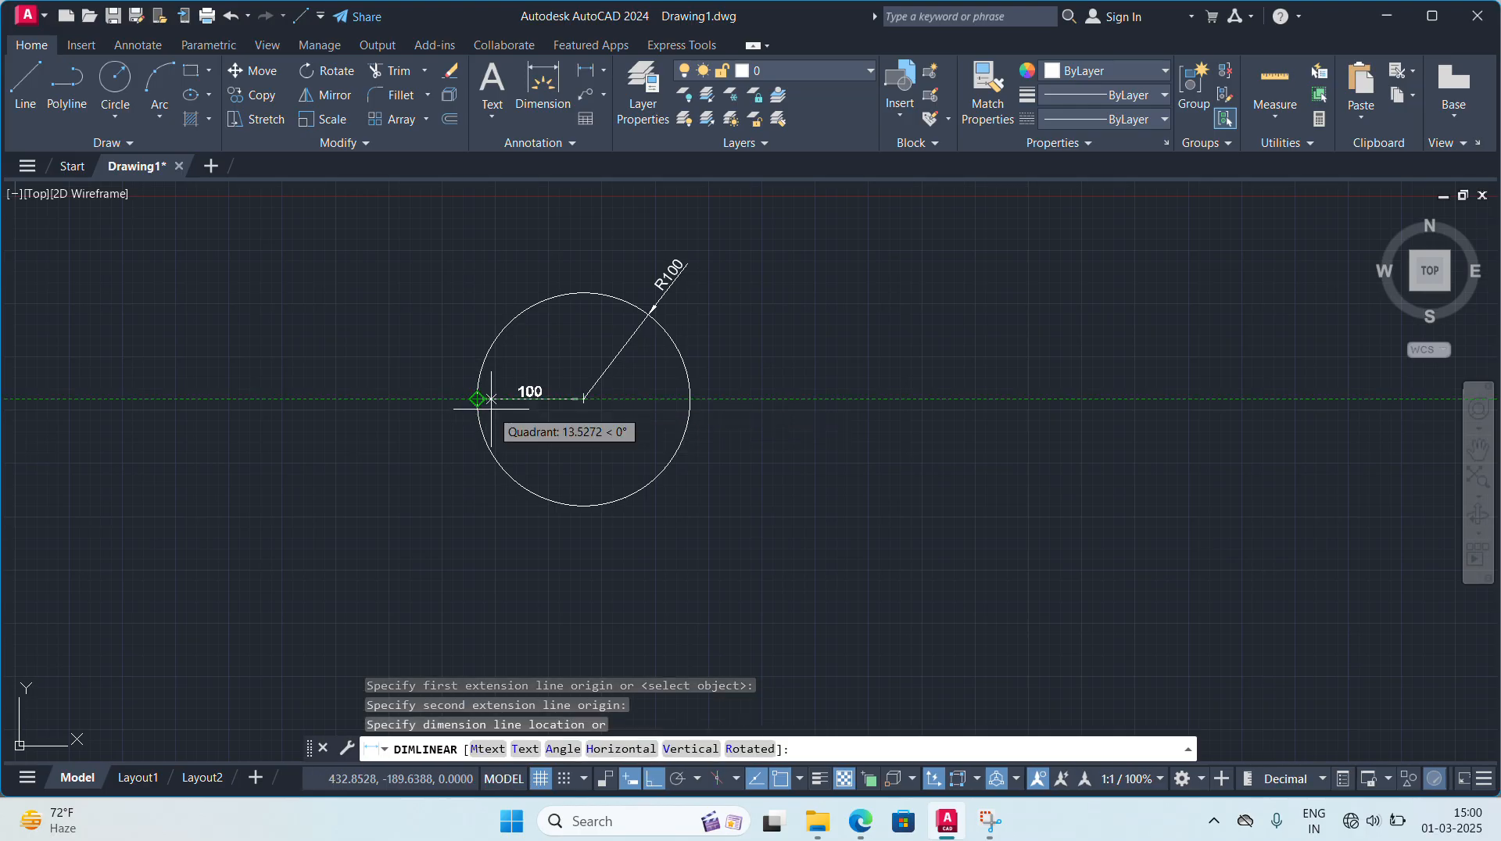
click(491, 399)
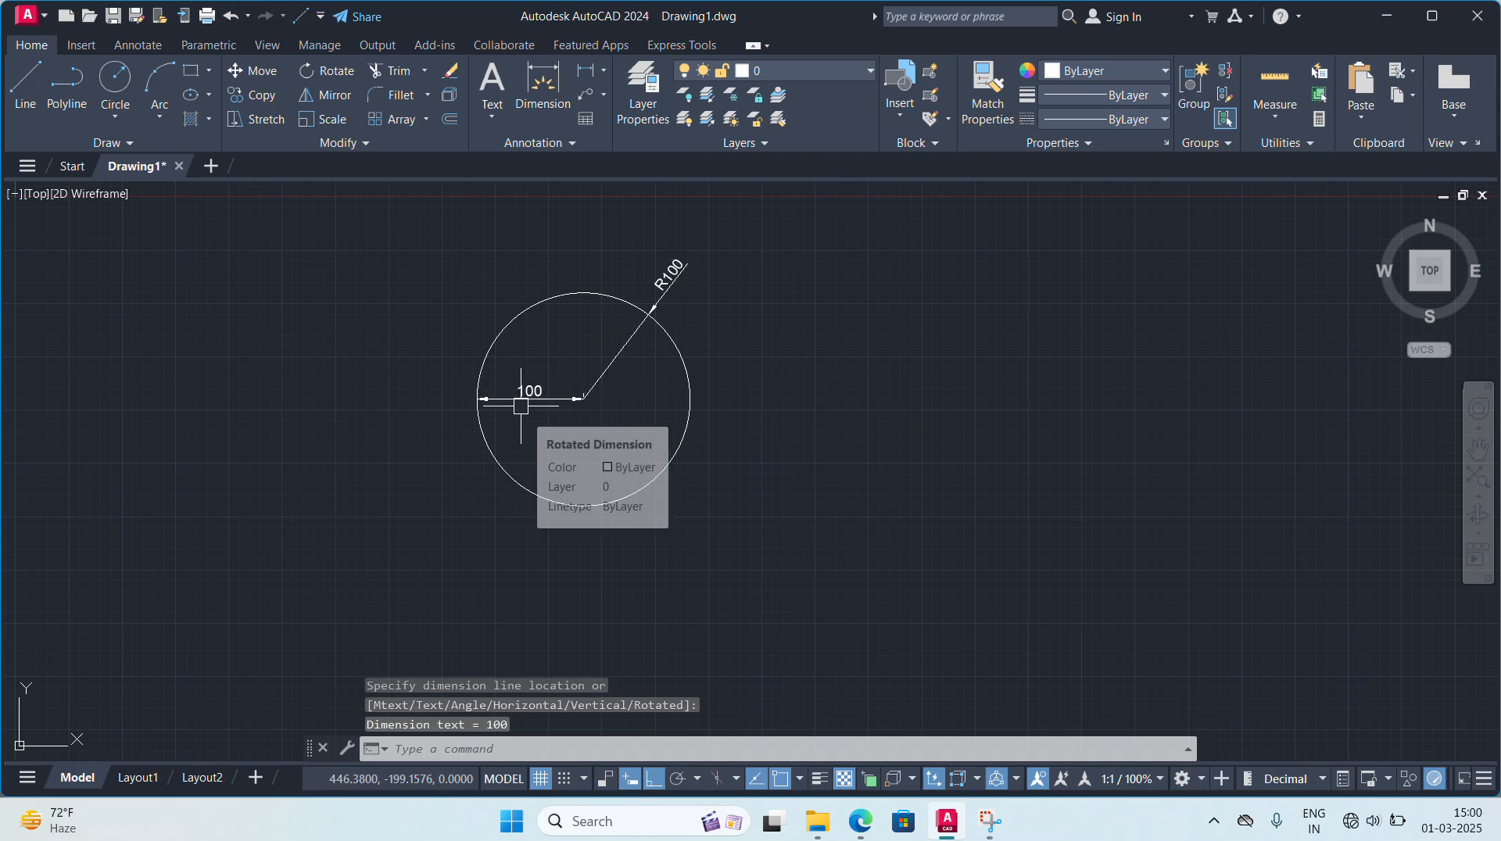
- Draw a second circle by centre and diameter to the right of the first, with a diameter of 200
click(115, 115)
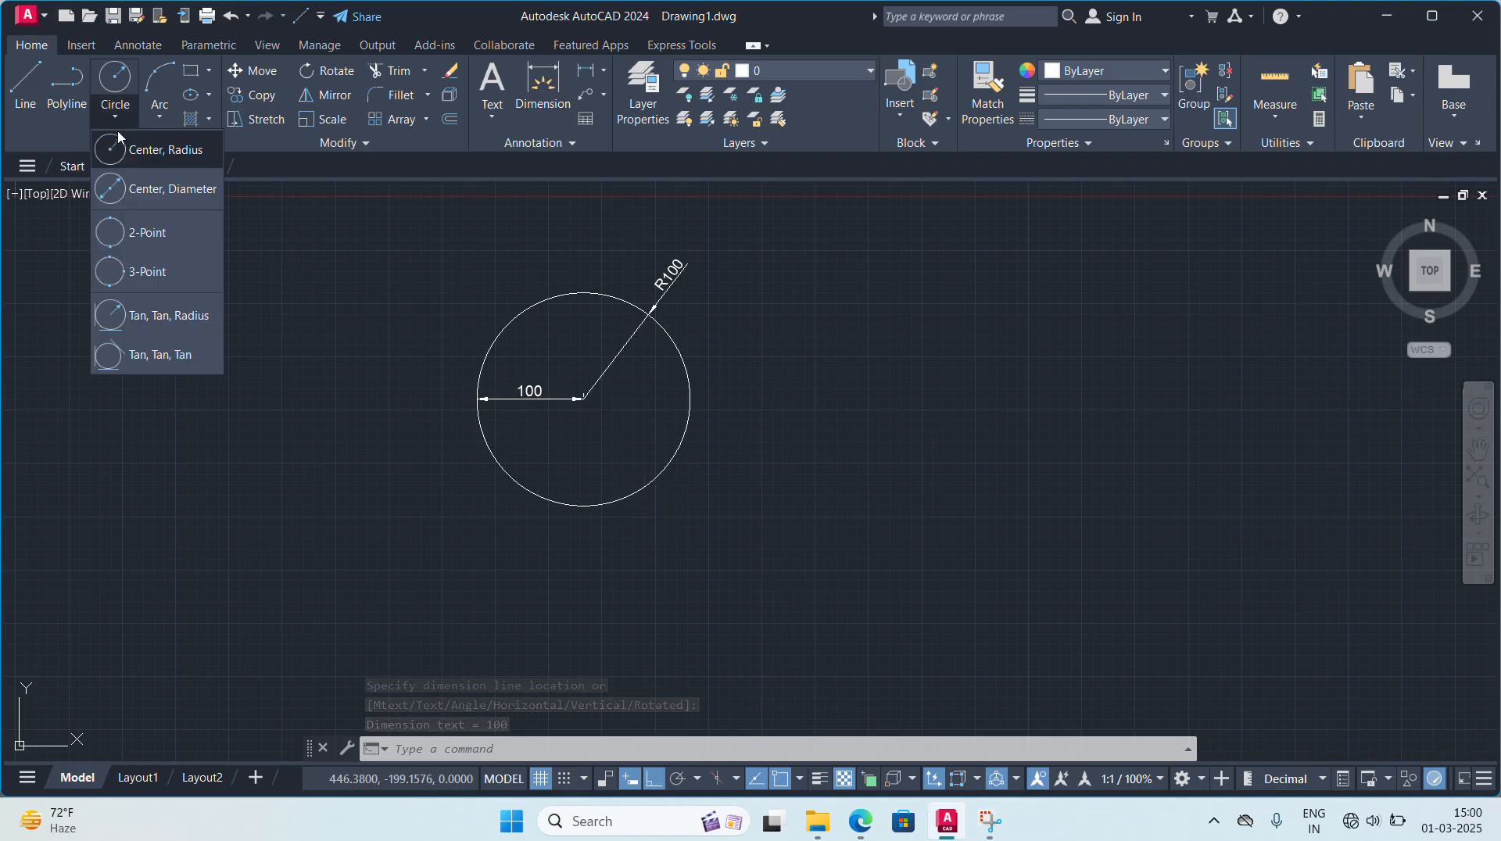
click(173, 189)
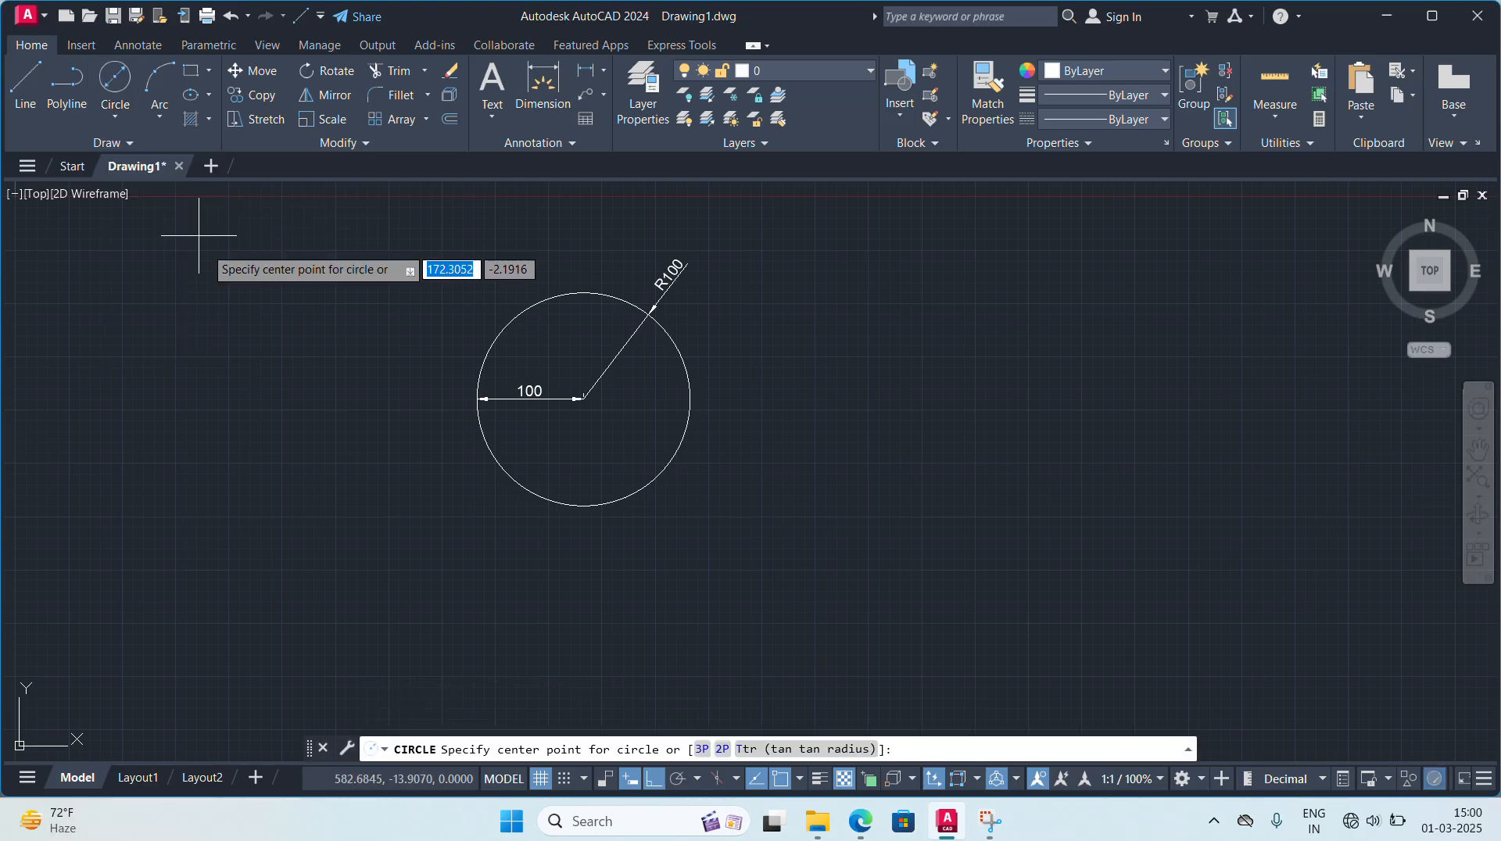
click(944, 418)
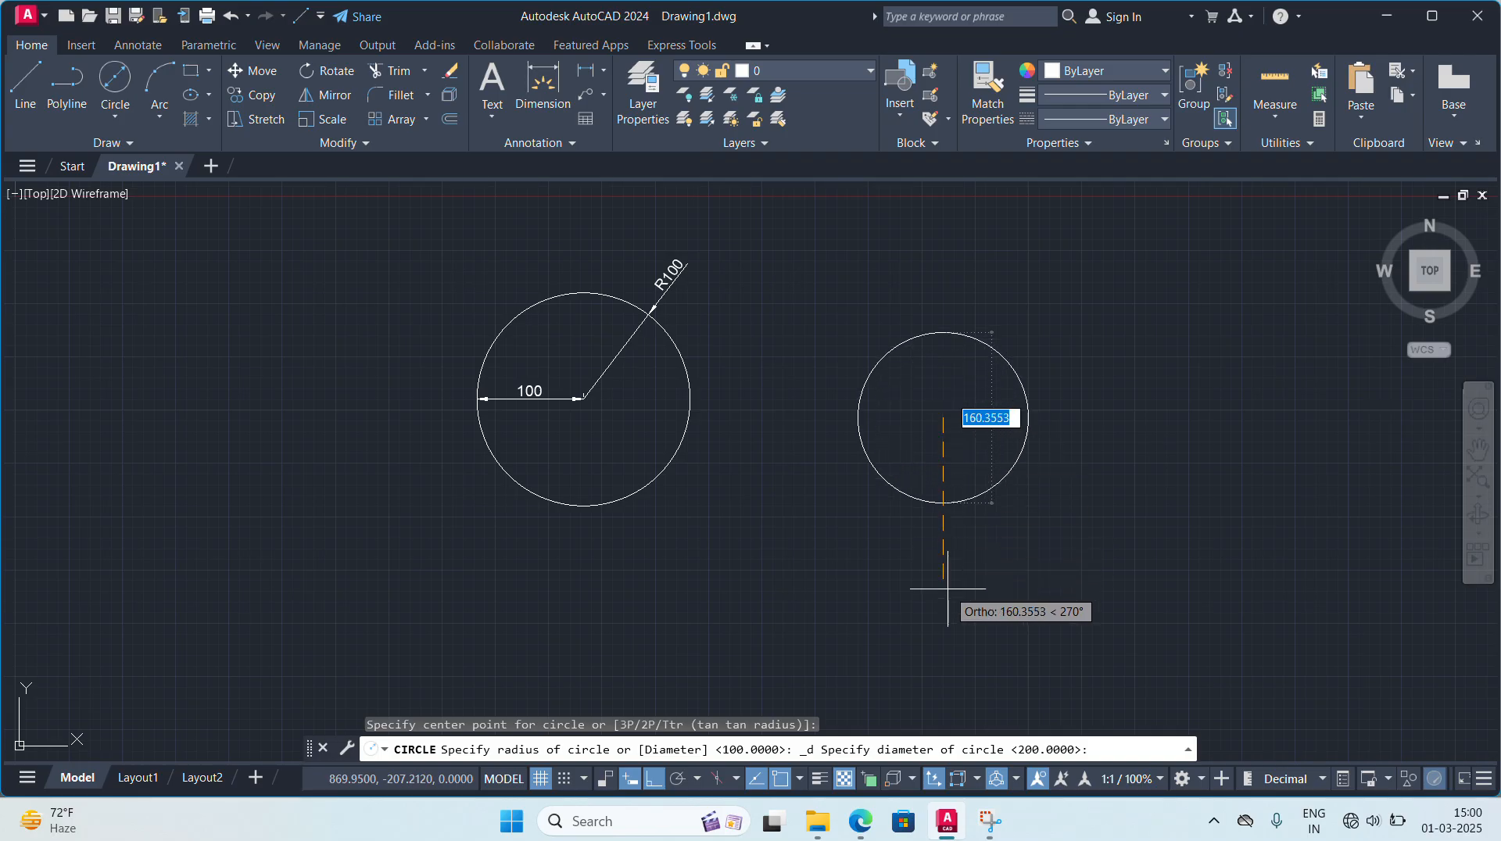
text(200)
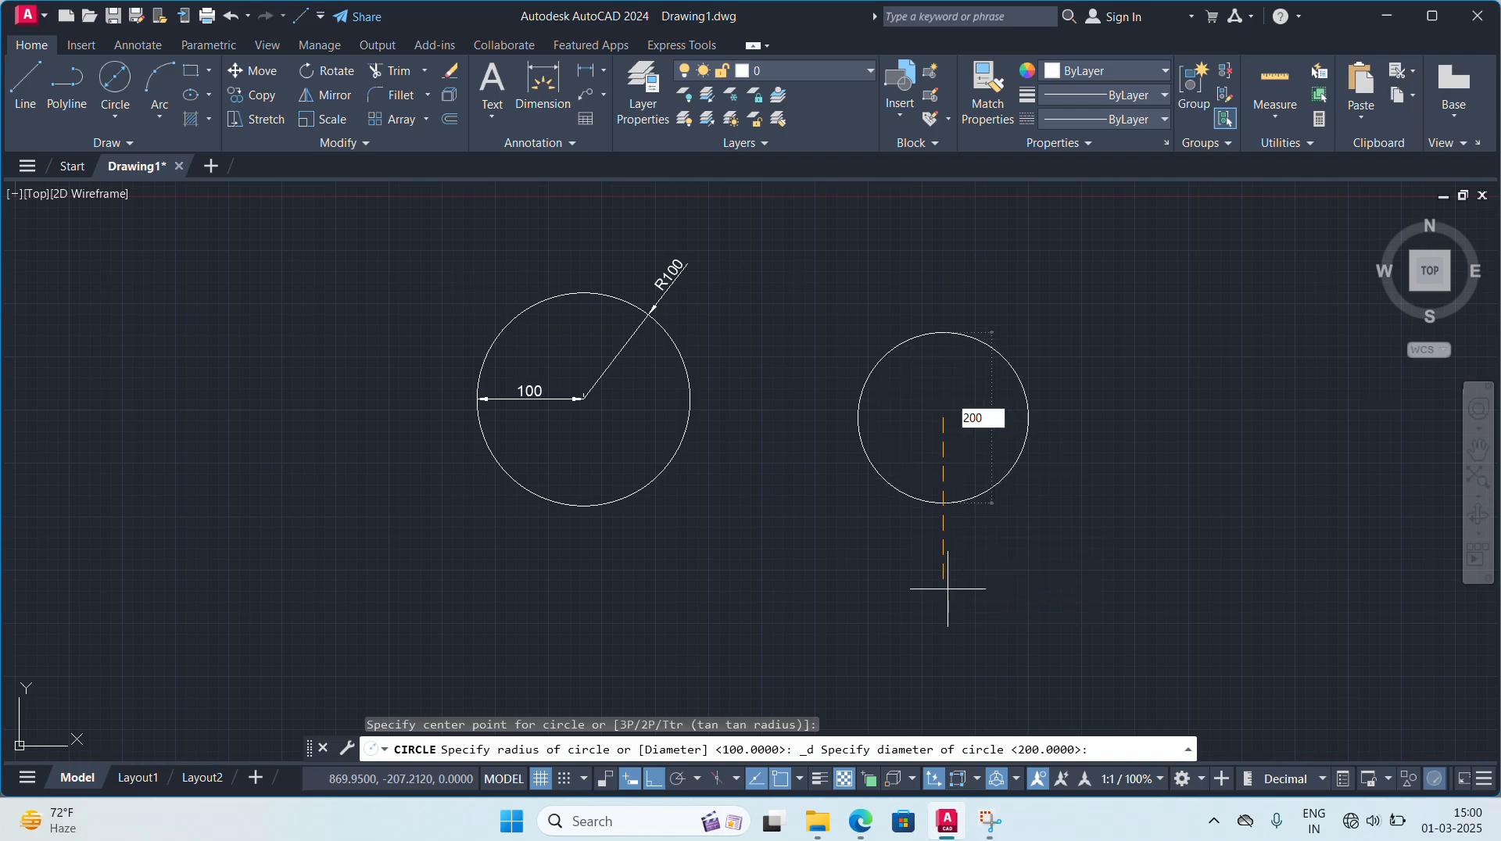
key(Return)
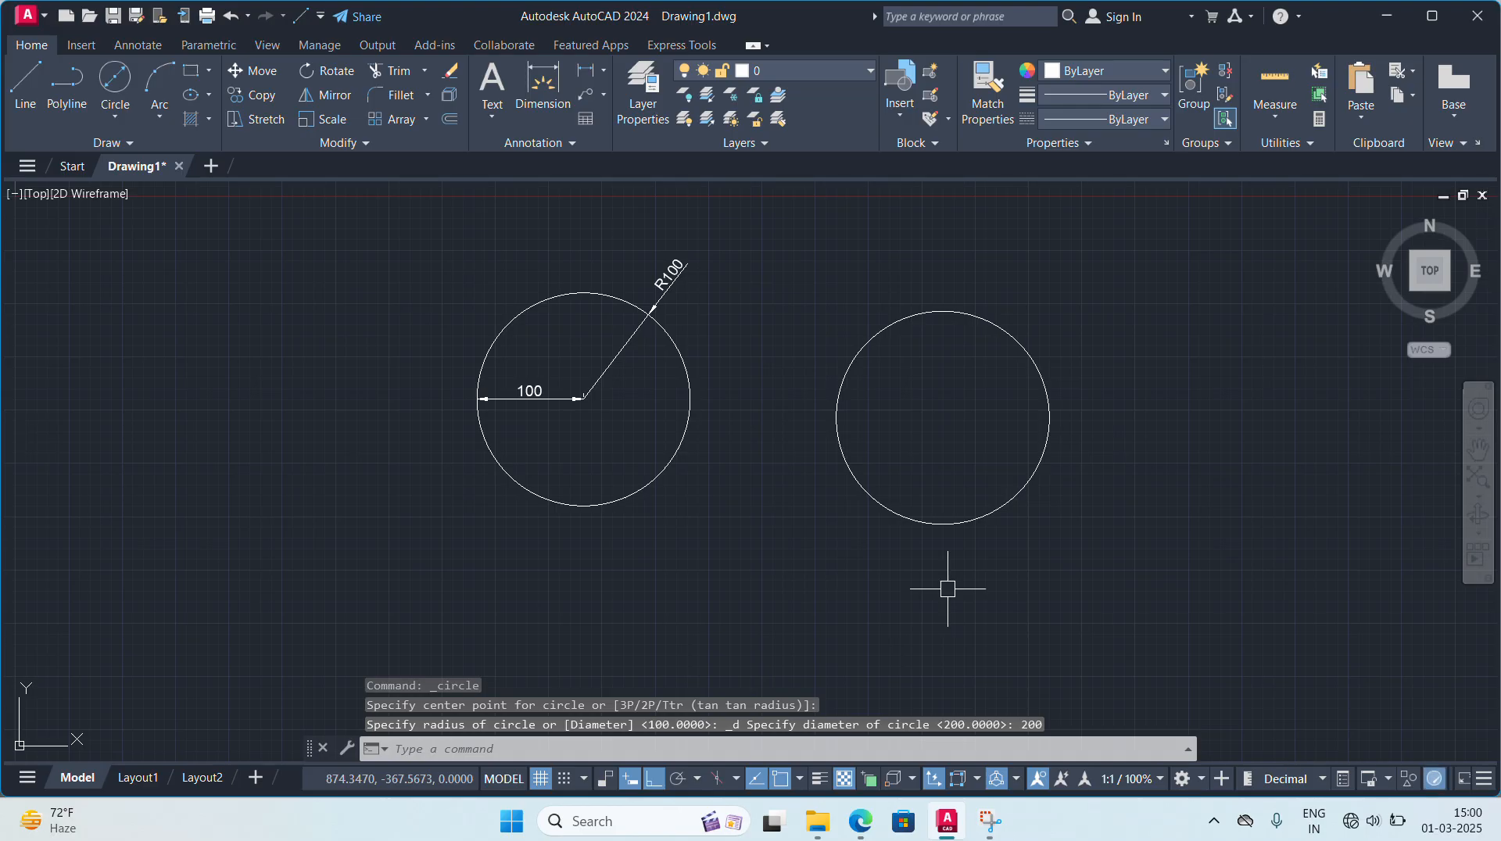
key(Escape)
key(Escape)
key(Escape)
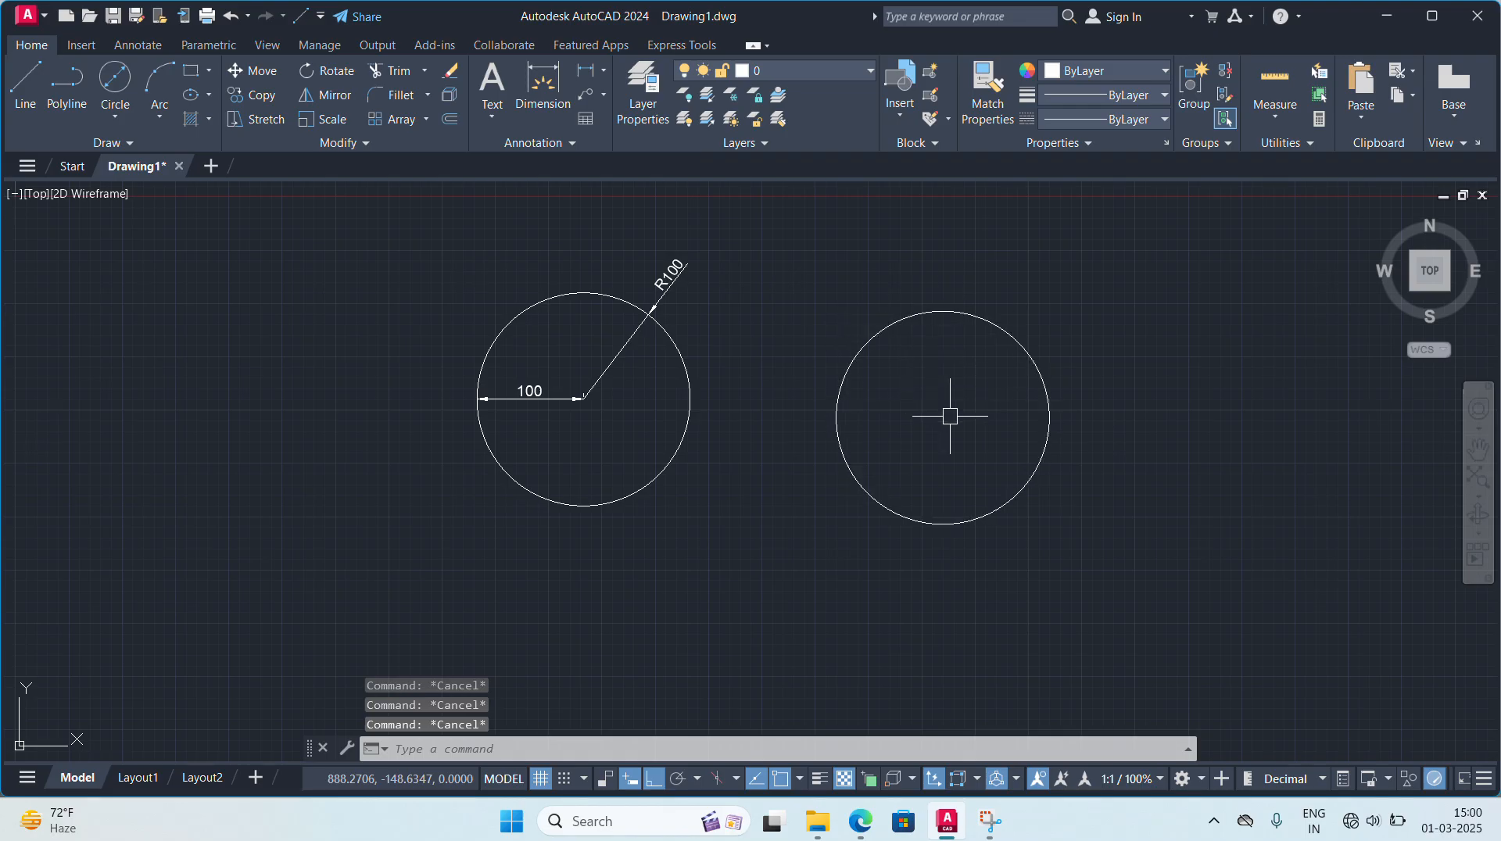
- Add linear dimensions from the second circle's centre to its right quadrant and to its left quadrant, along the centre line
click(587, 71)
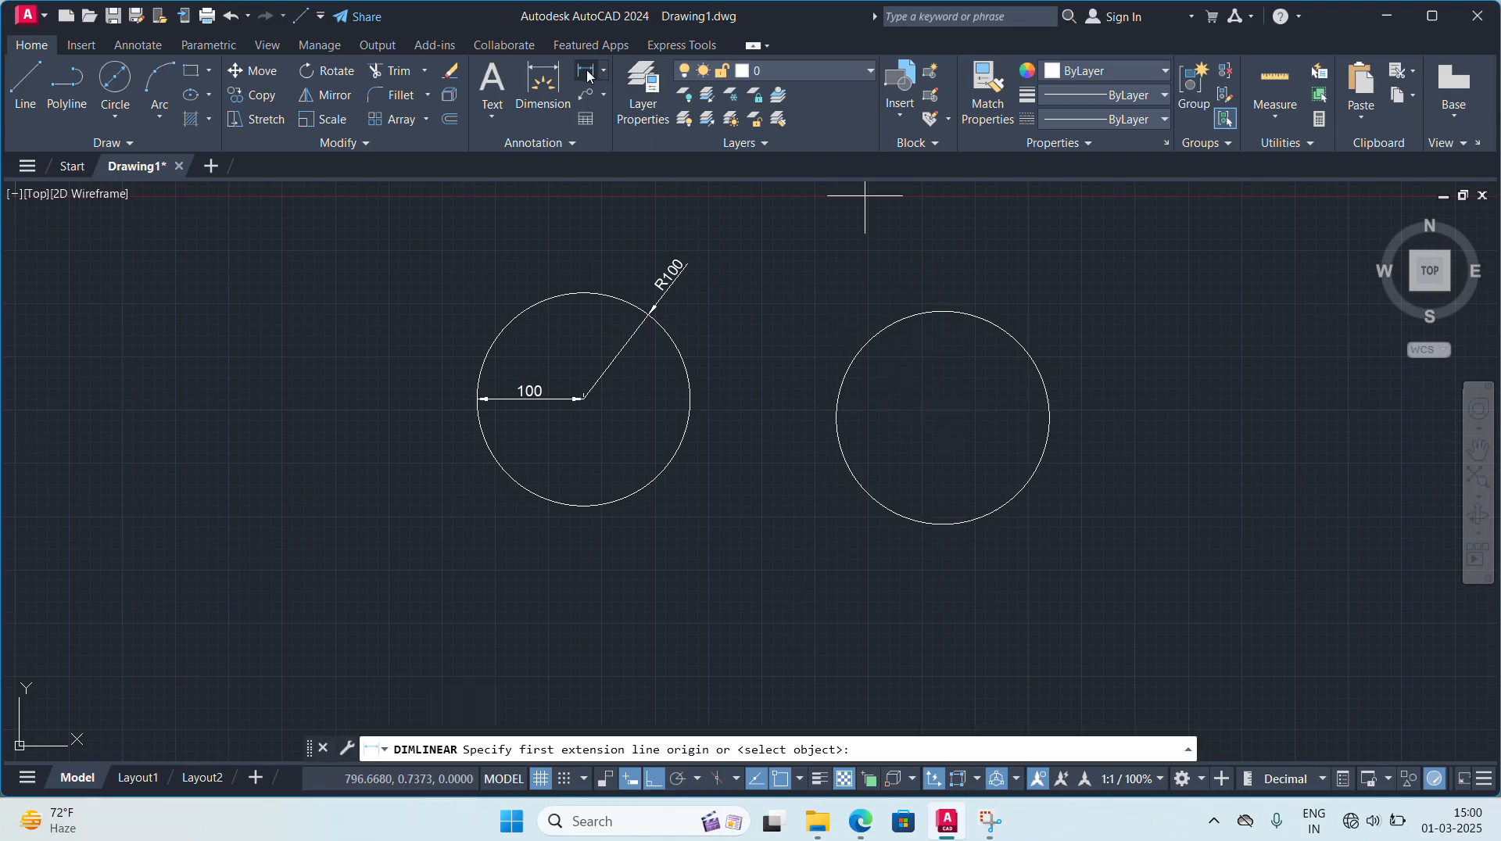
click(943, 418)
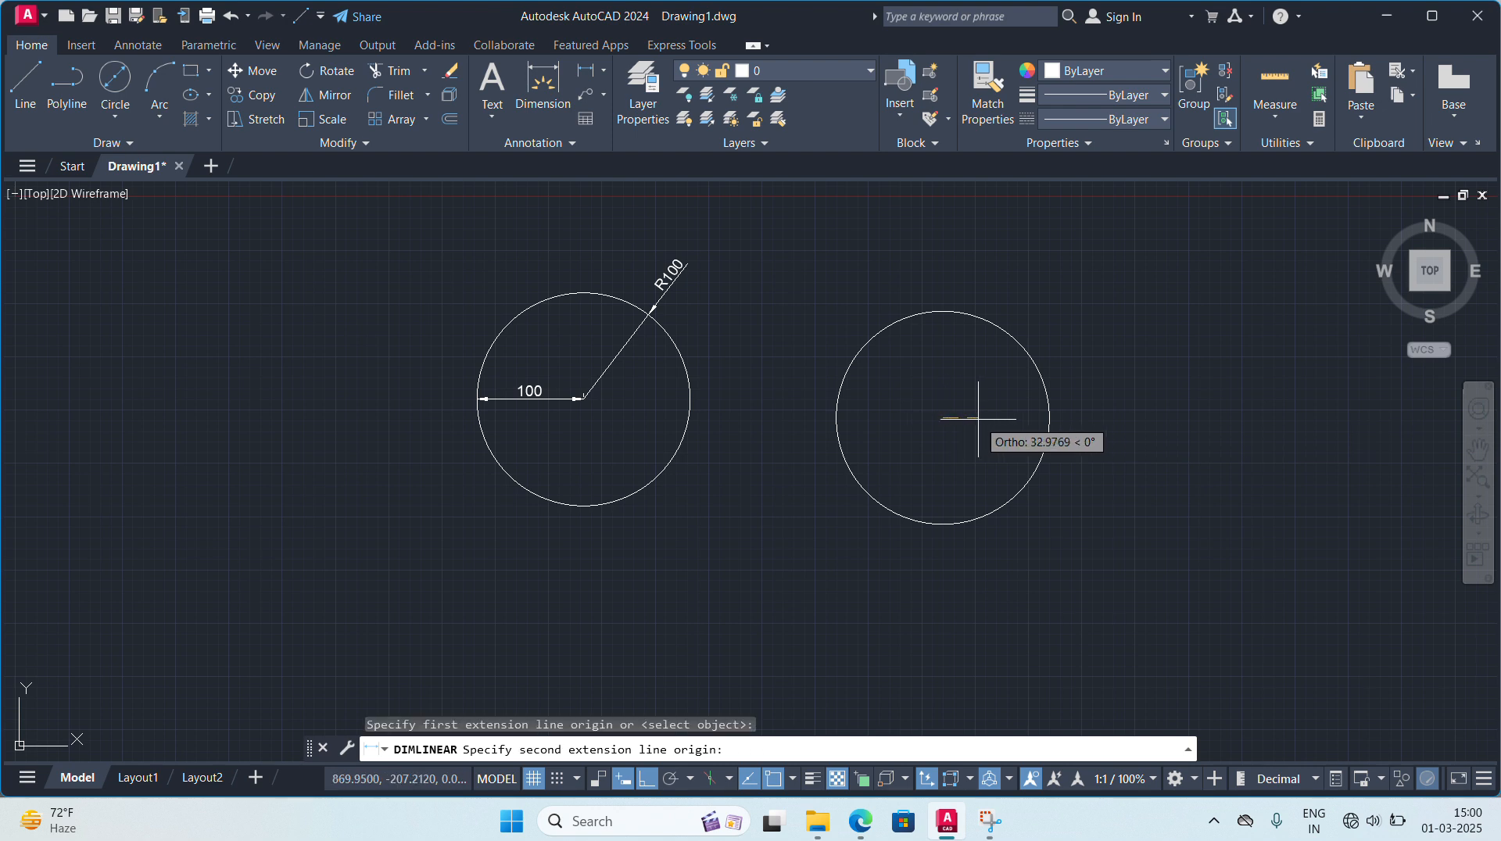
click(1048, 417)
click(1046, 413)
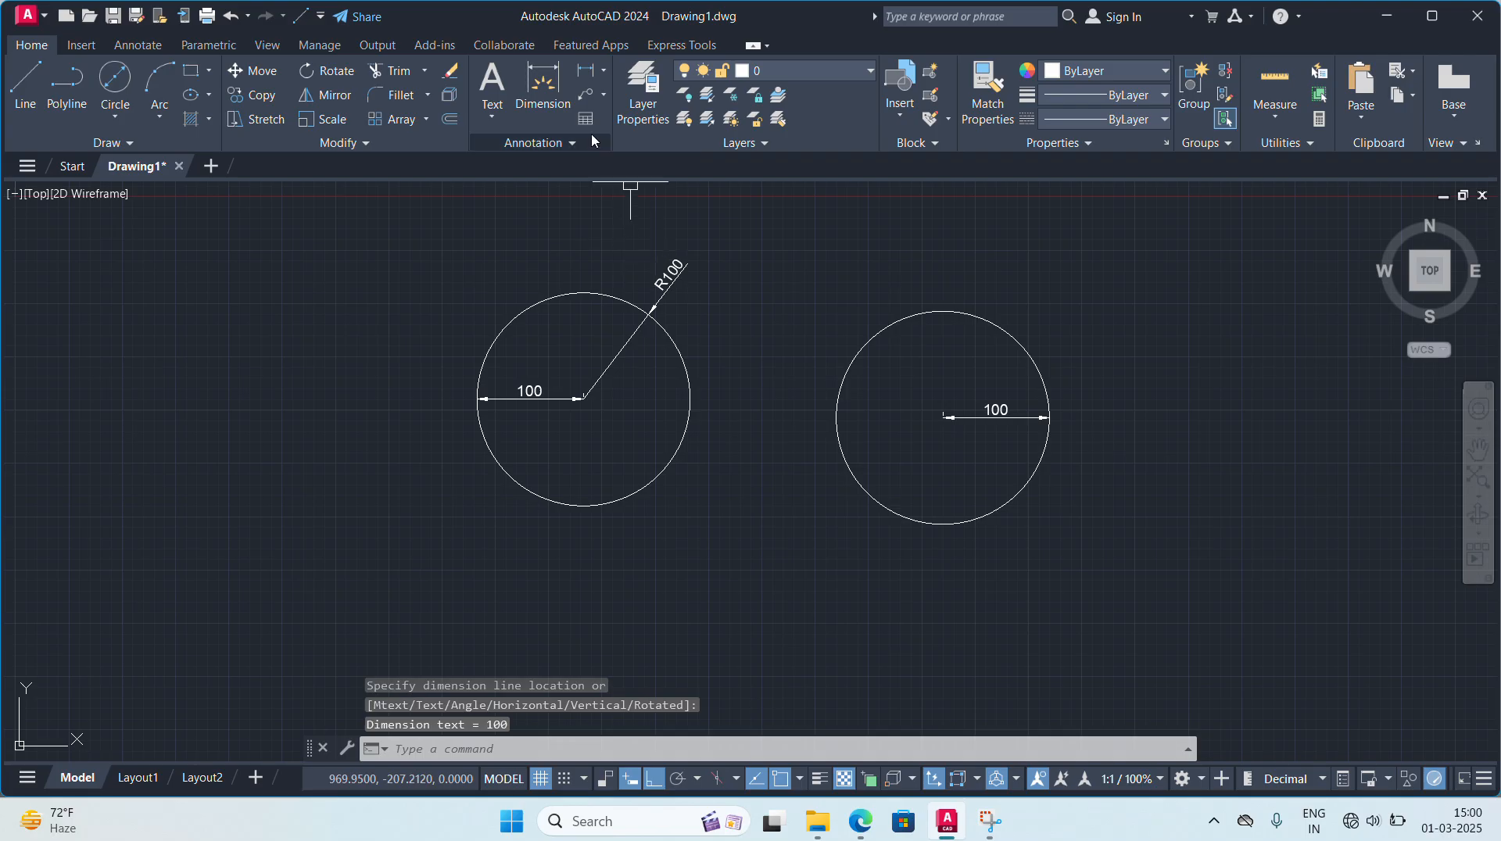
click(588, 71)
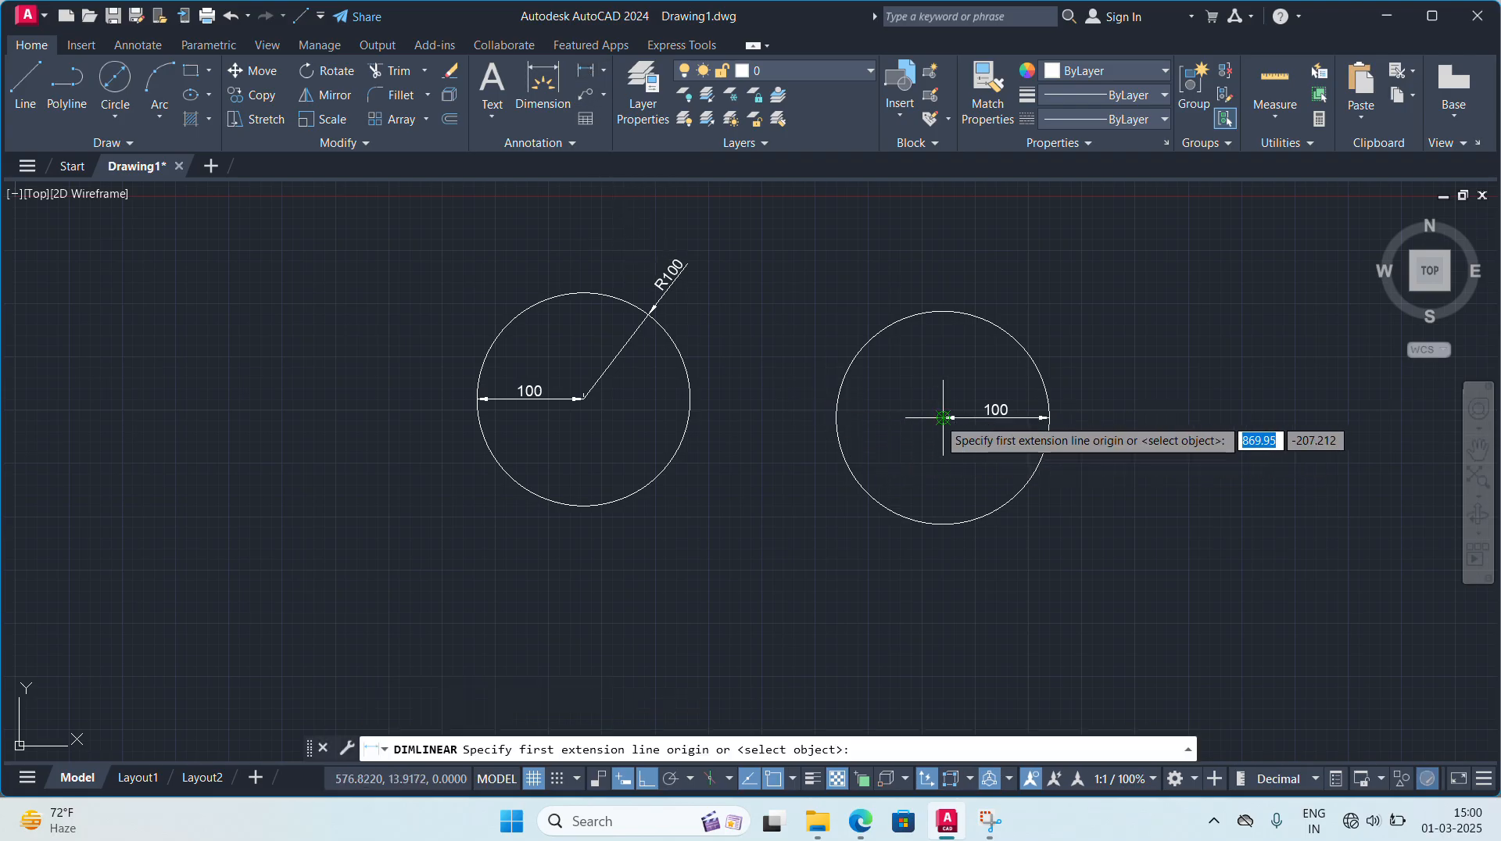
click(942, 417)
click(836, 418)
click(835, 418)
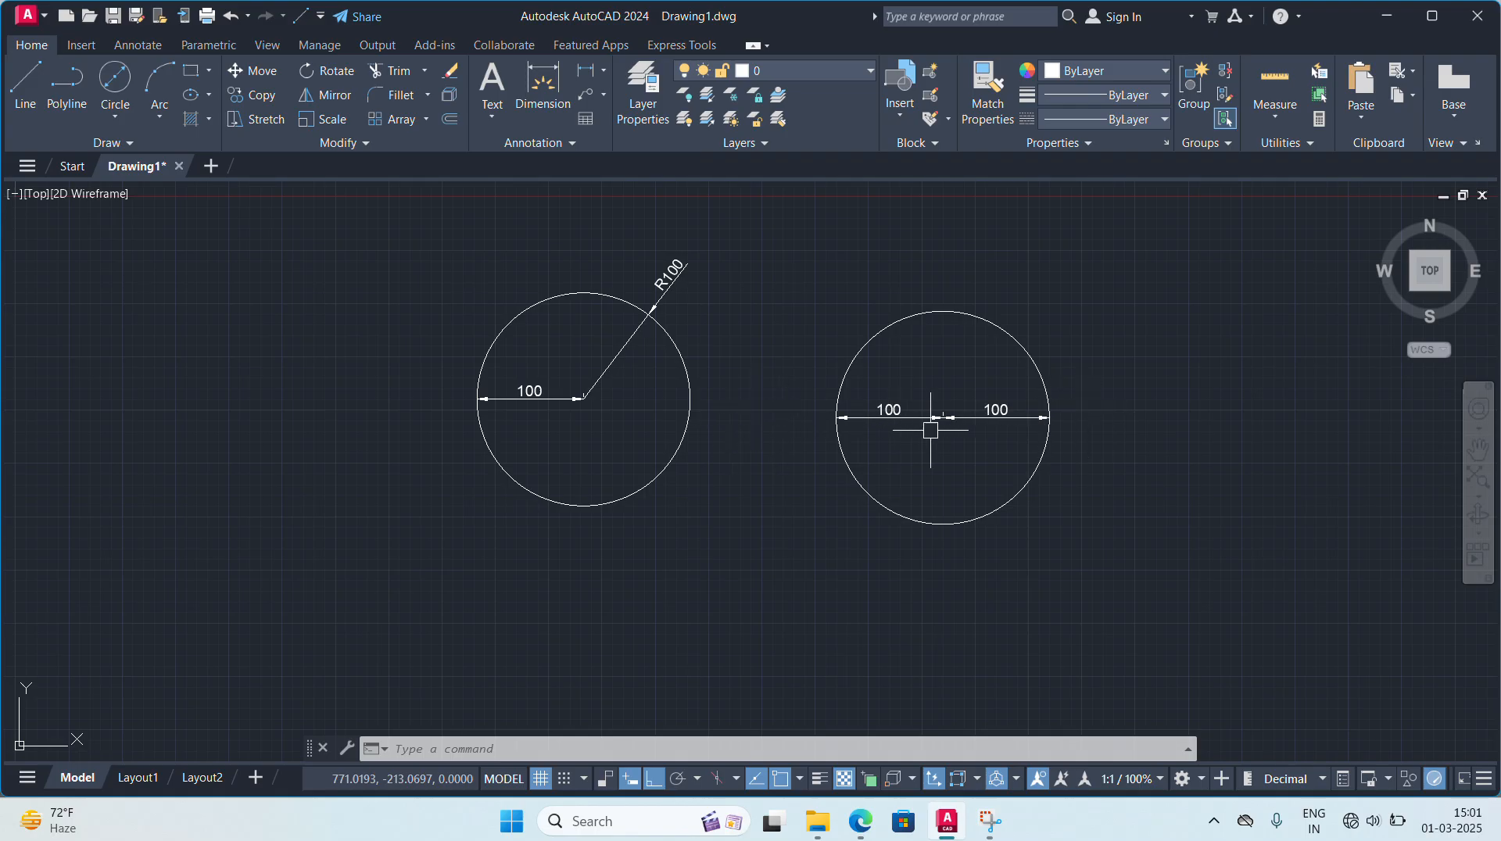
- Add a diameter dimension to the second circle, placing its text just above the circle
click(608, 79)
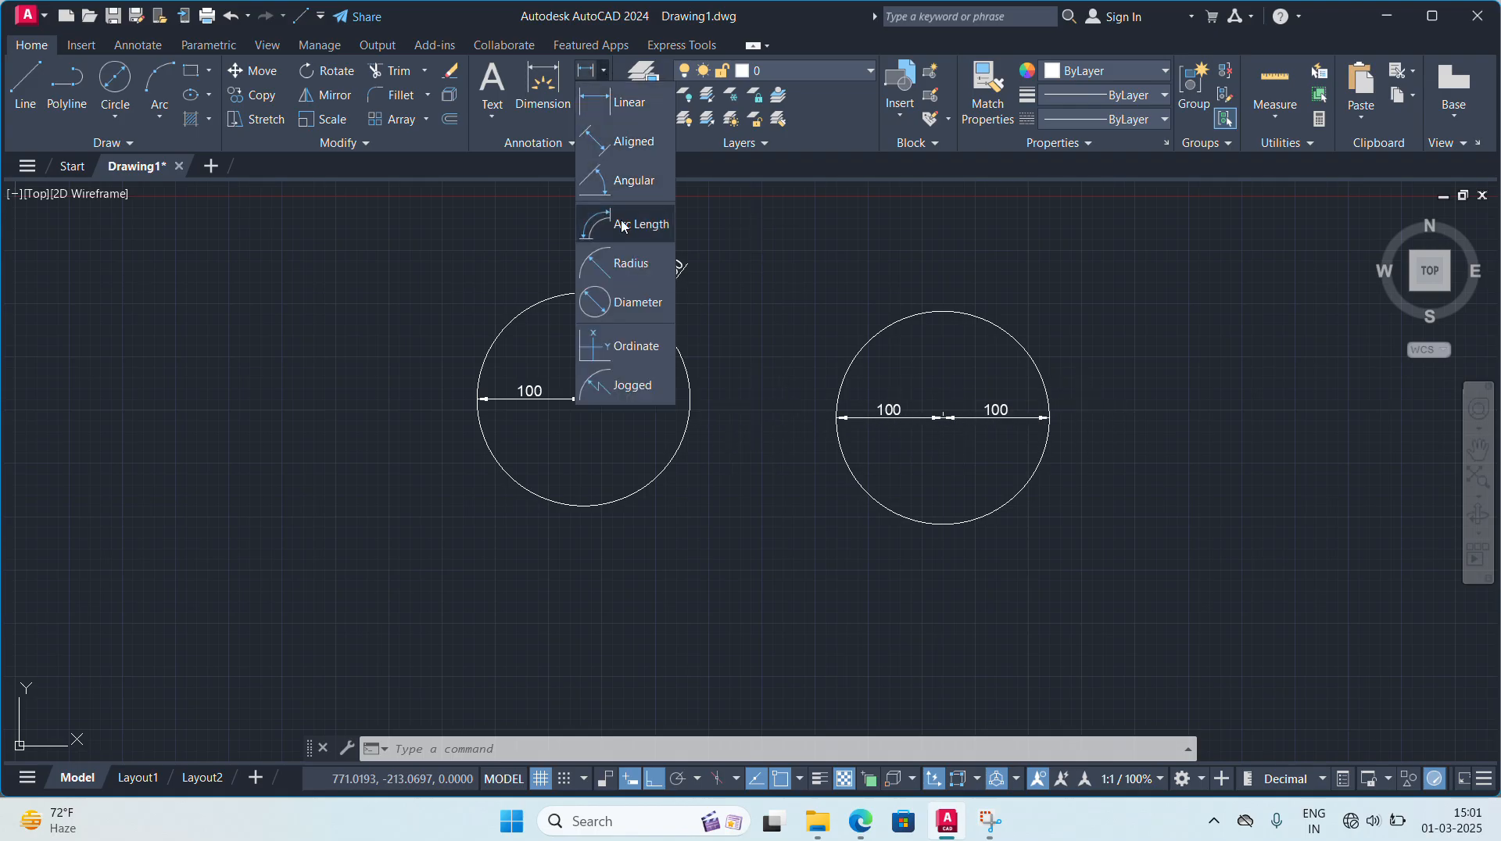
click(636, 391)
click(927, 312)
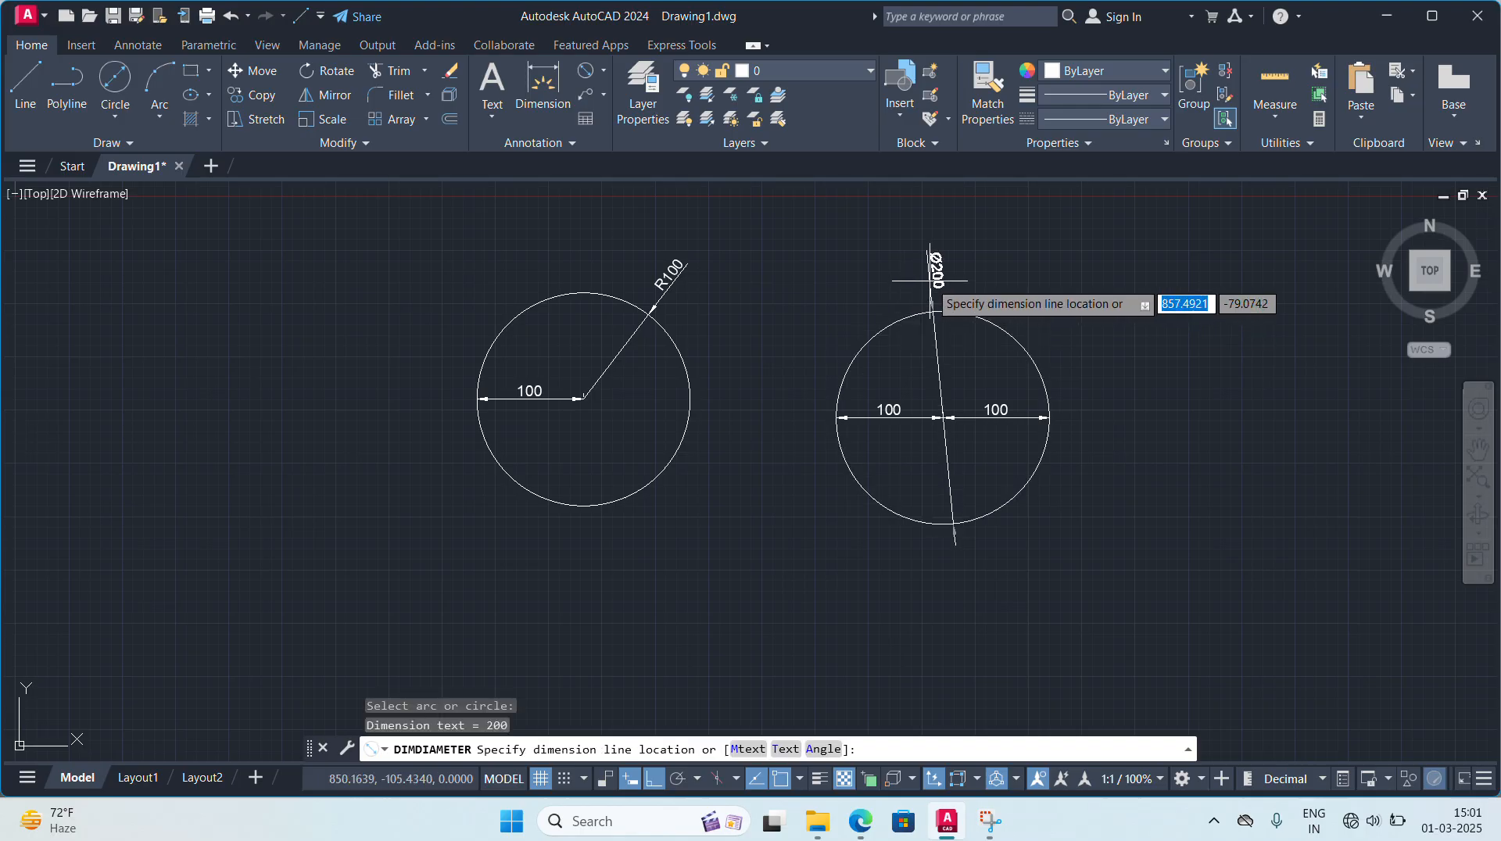
click(930, 297)
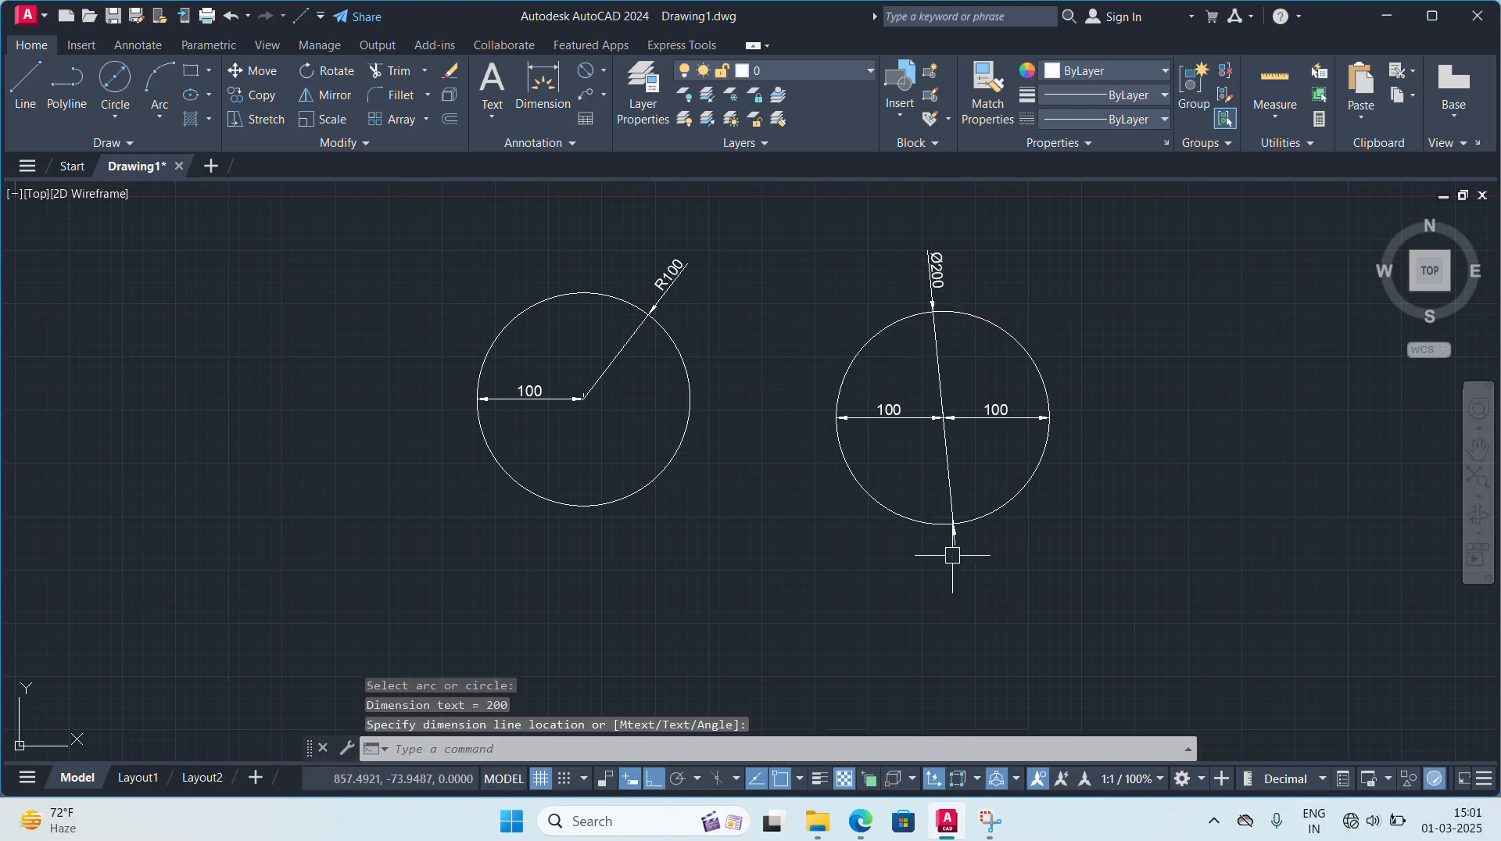
scroll(944, 500, up, 6)
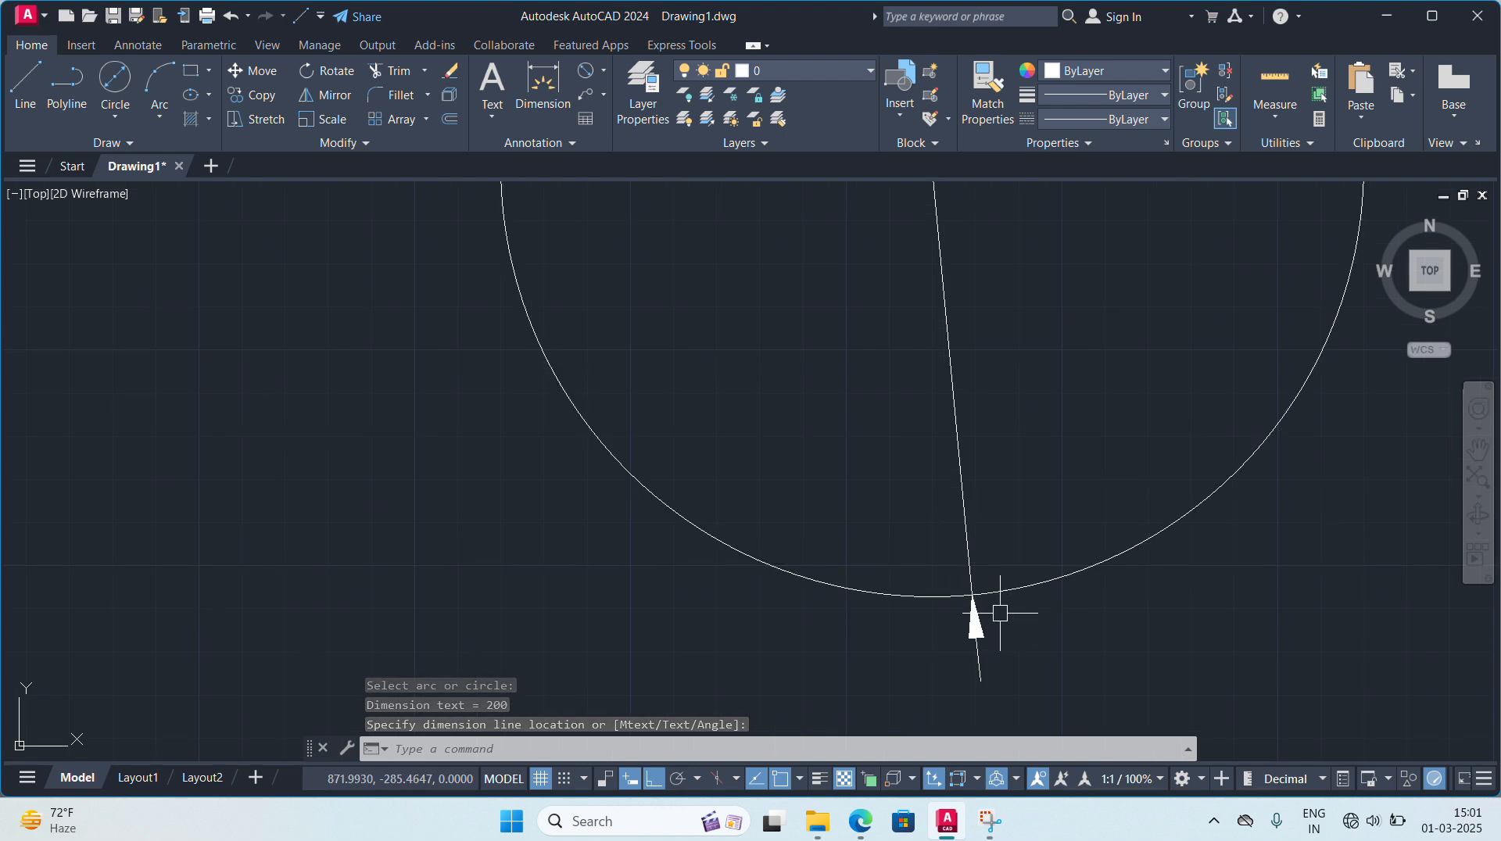
scroll(981, 617, down, 6)
scroll(961, 459, up, 2)
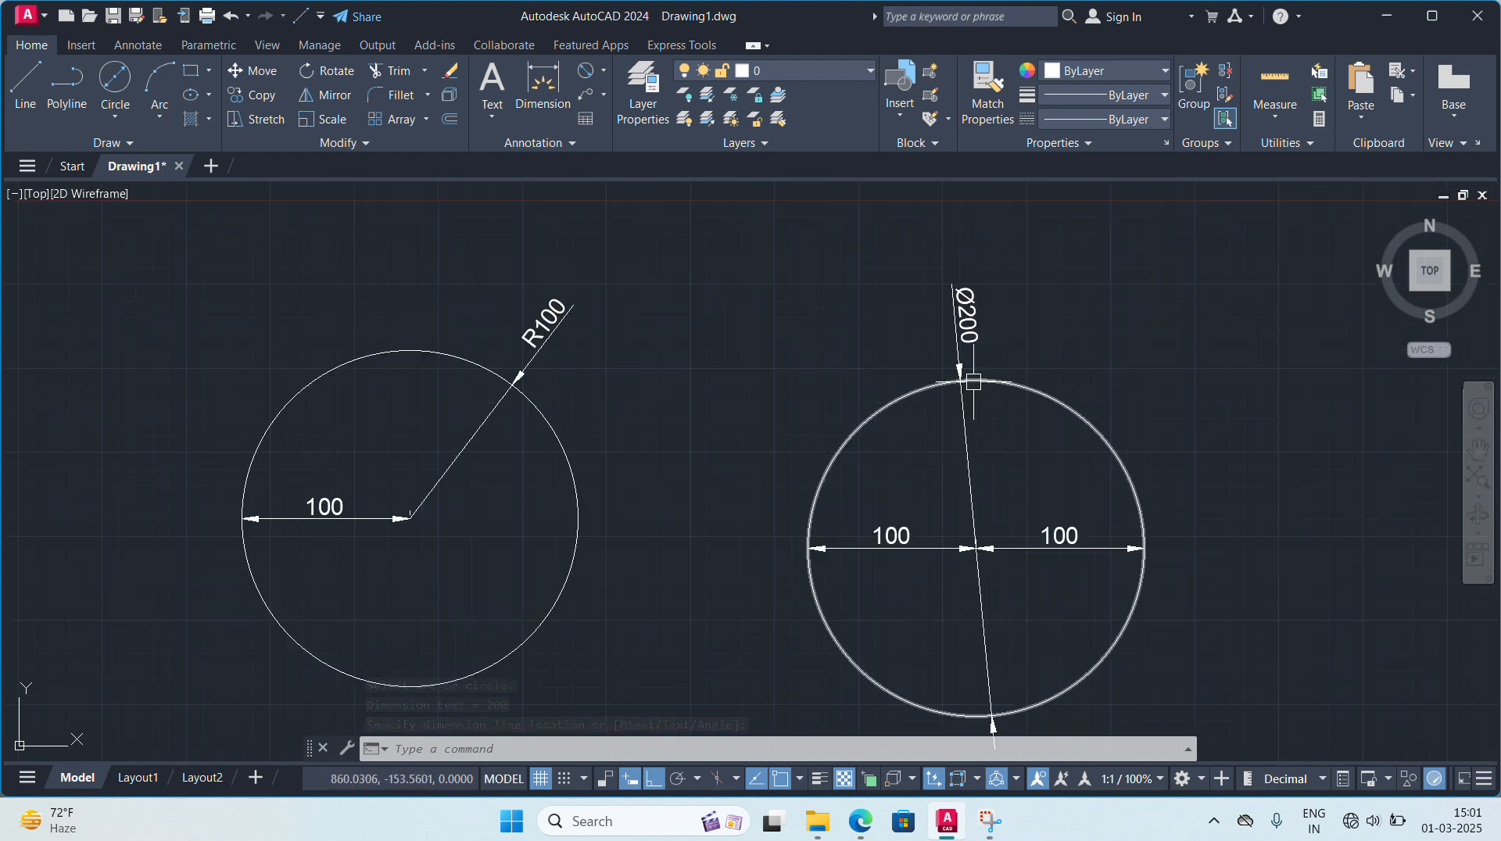
scroll(969, 364, down, 2)
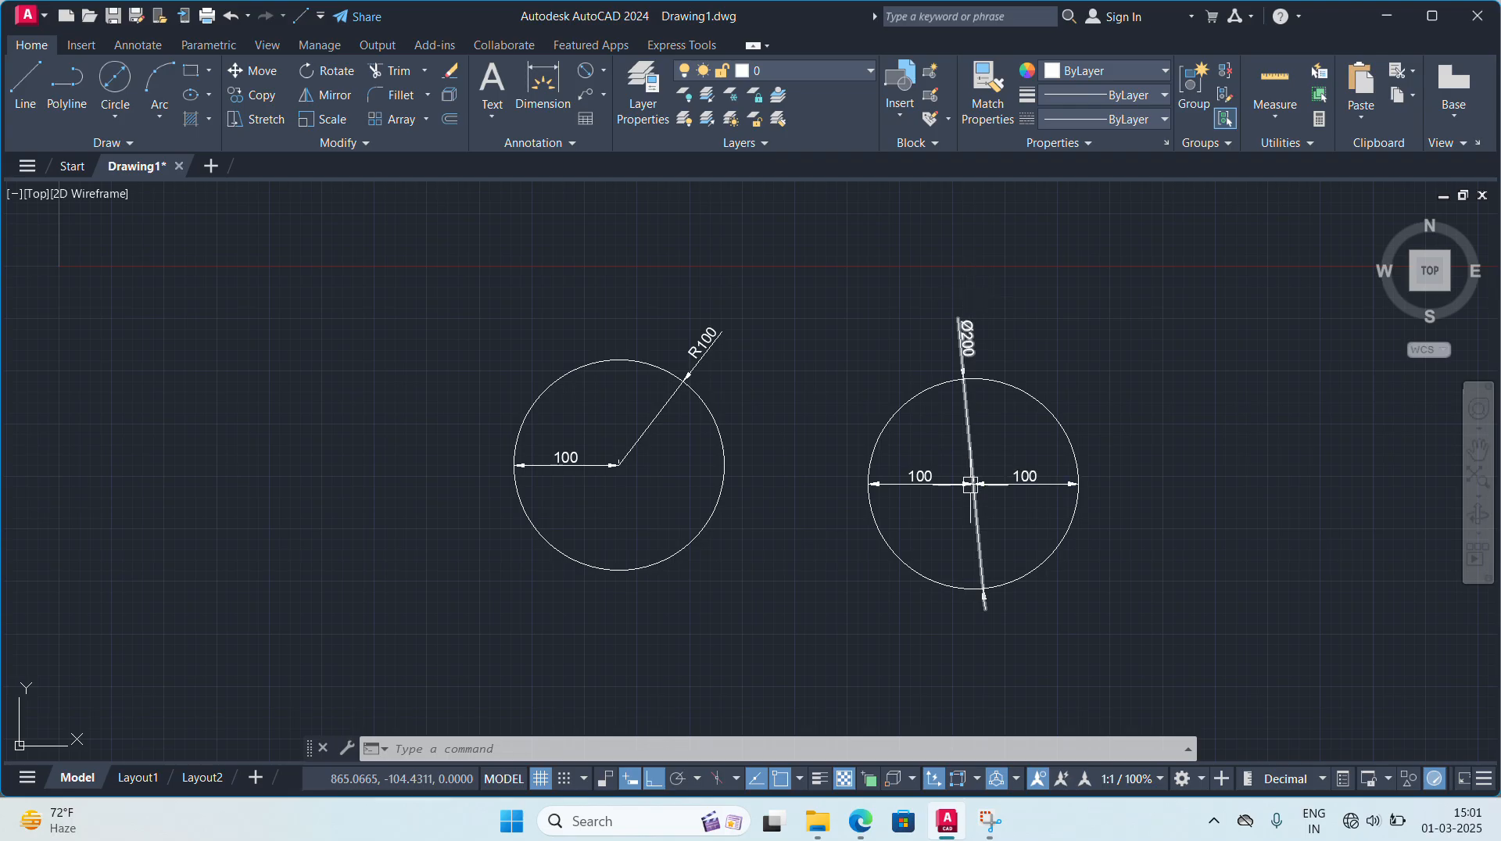
scroll(976, 516, up, 2)
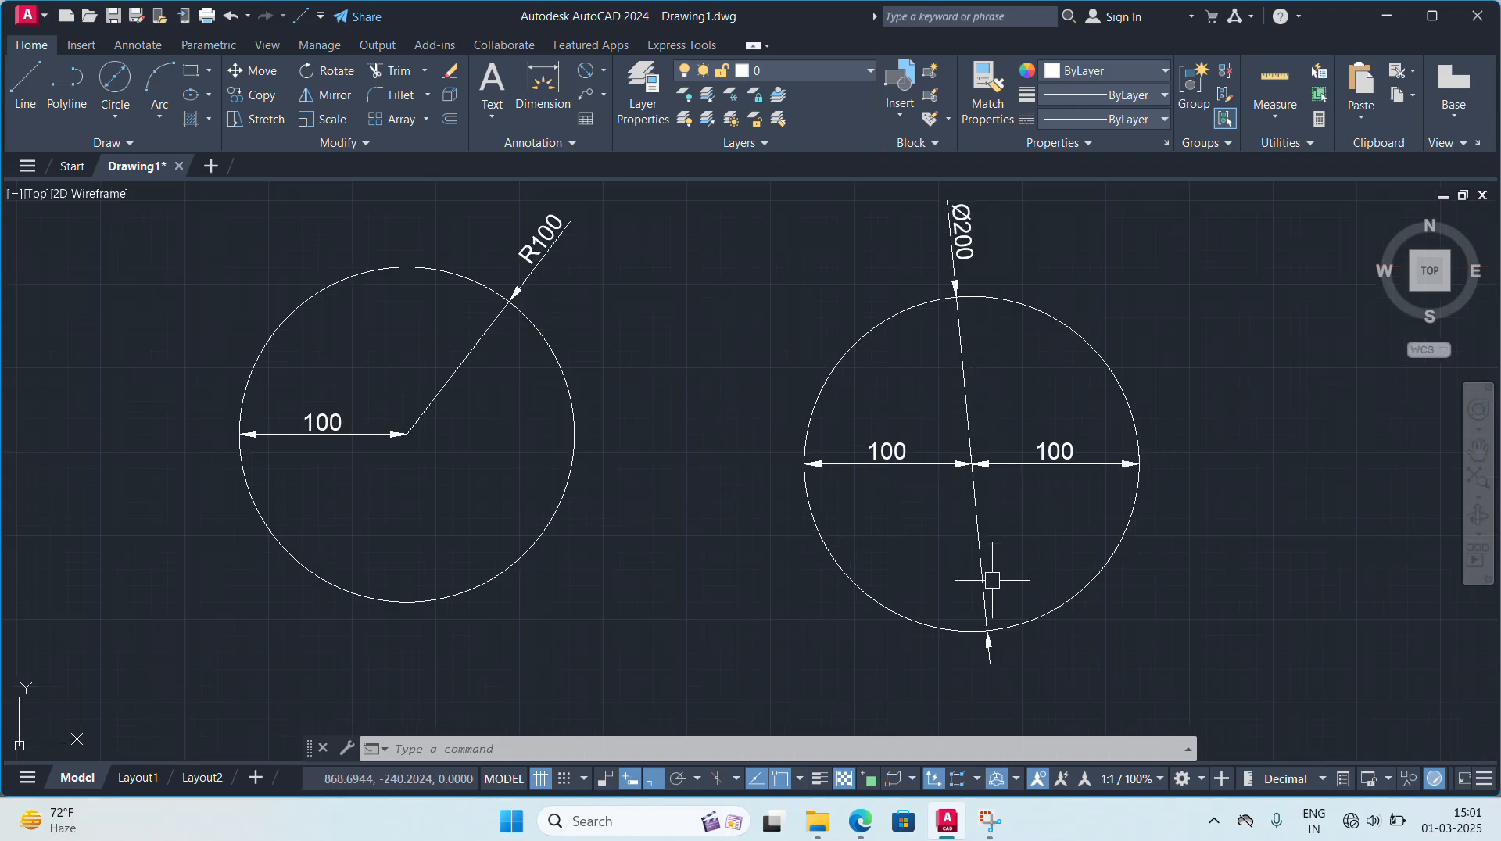
scroll(992, 565, down, 2)
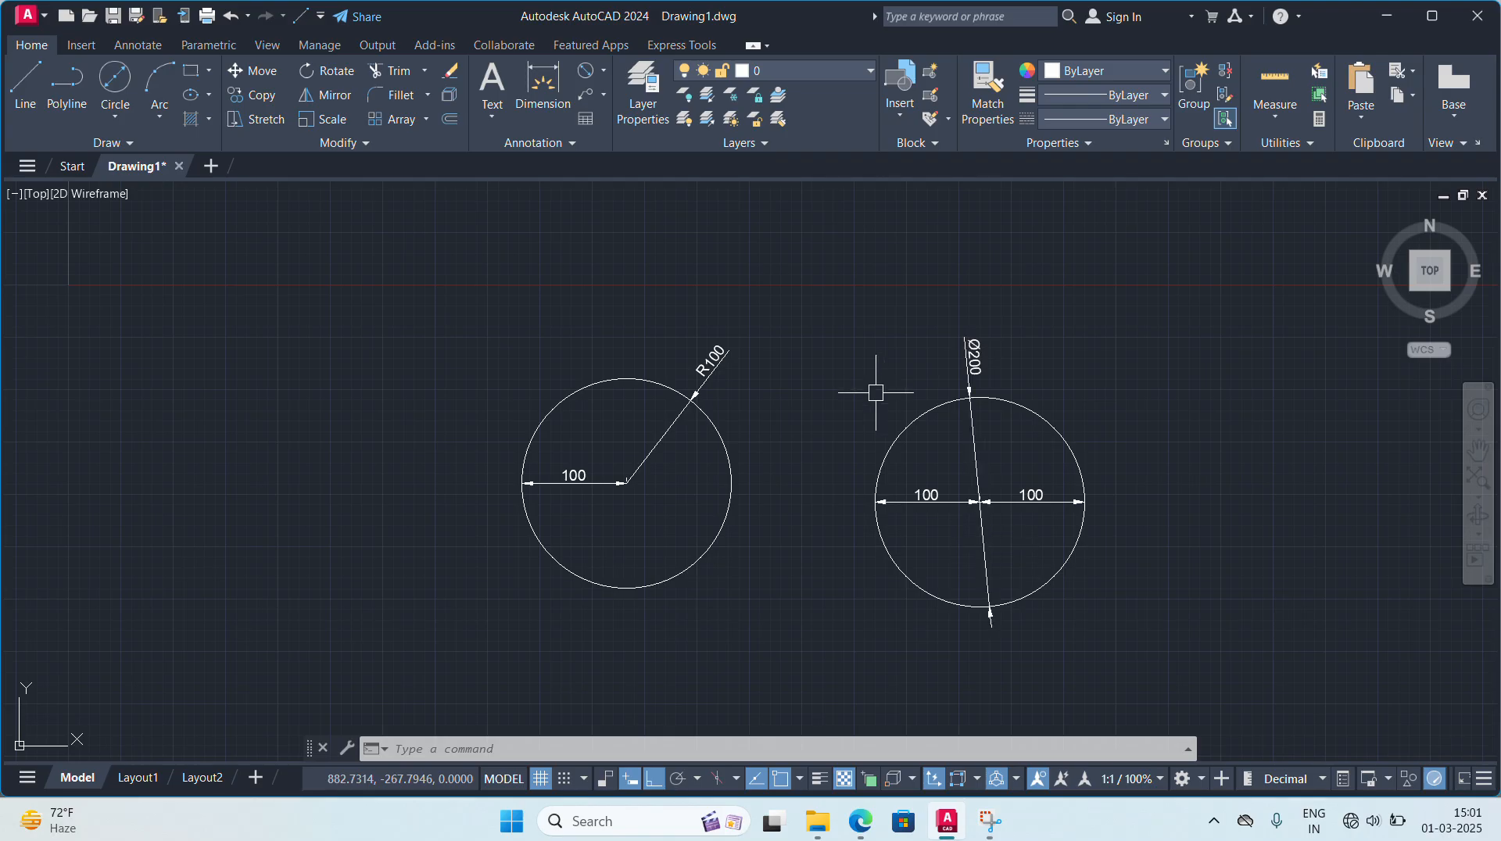
- Add a diameter dimension to the first circle, placing its text just above the circle
click(604, 70)
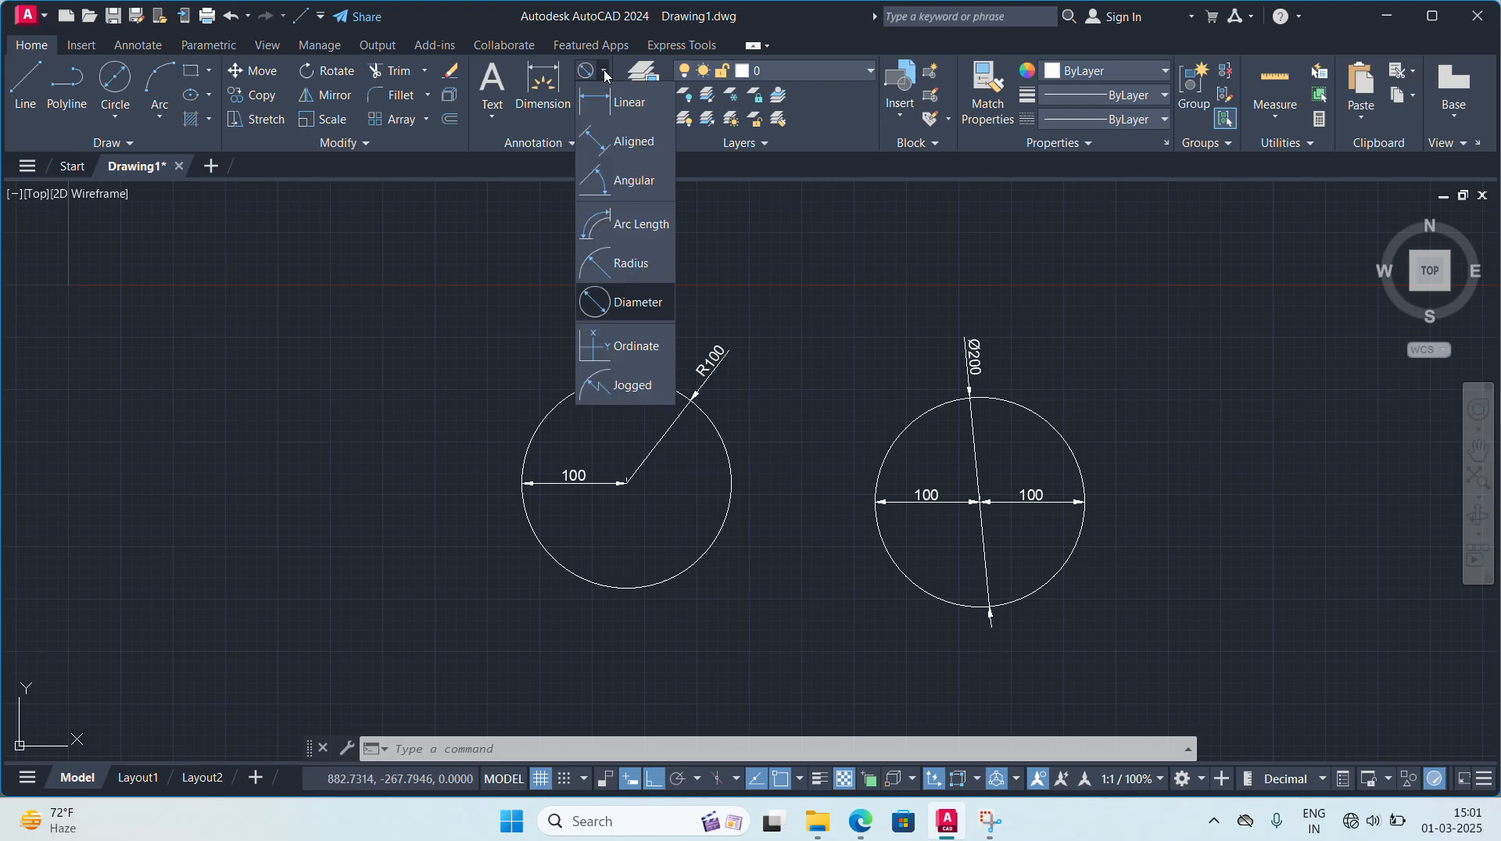
click(634, 299)
click(636, 379)
click(646, 338)
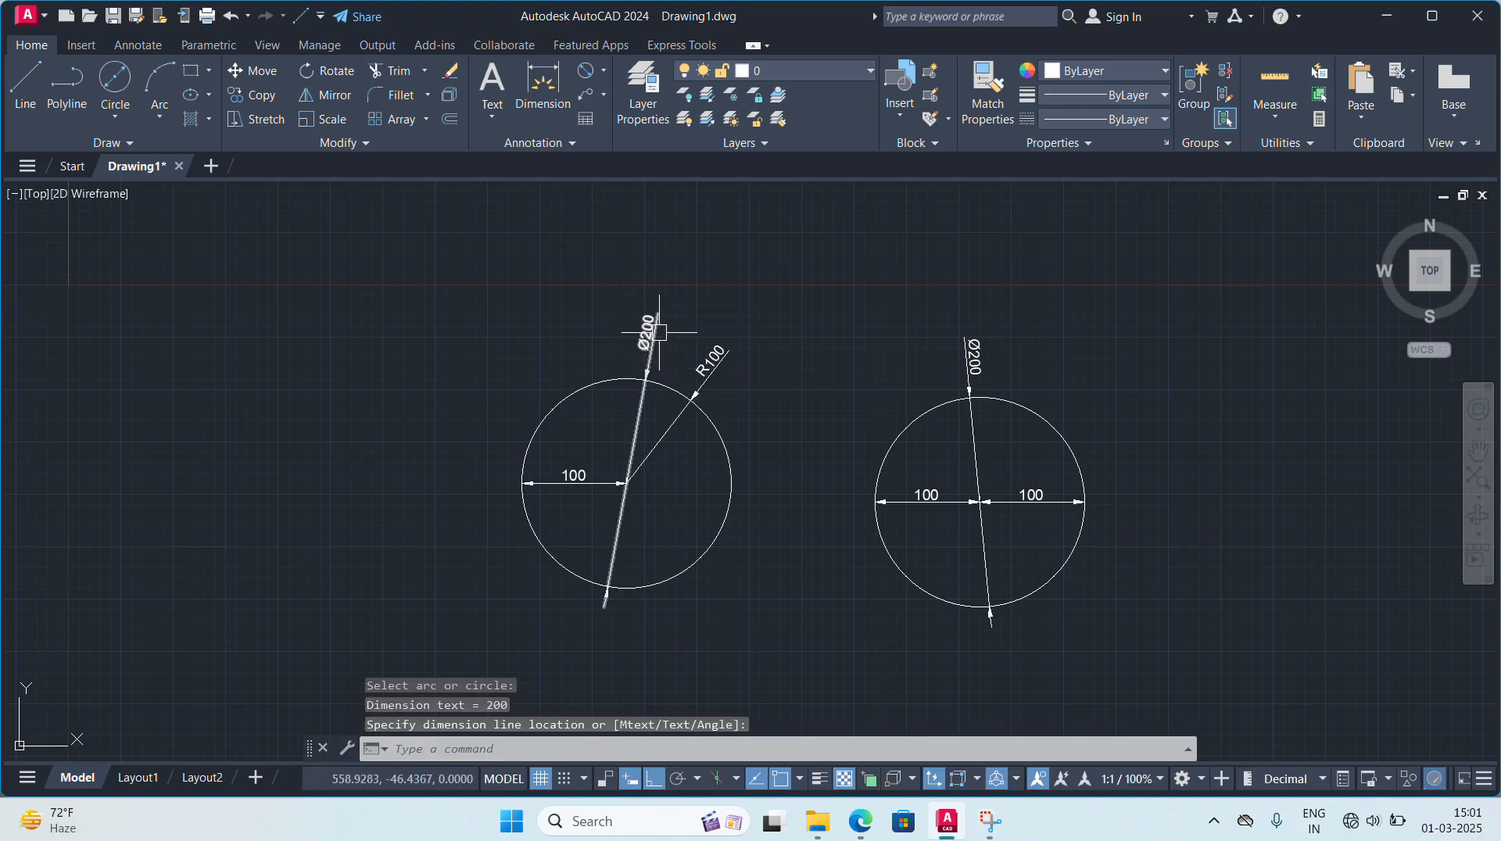
- Add a radius dimension to the second circle, placing its text outside the circle's upper-left edge
click(606, 71)
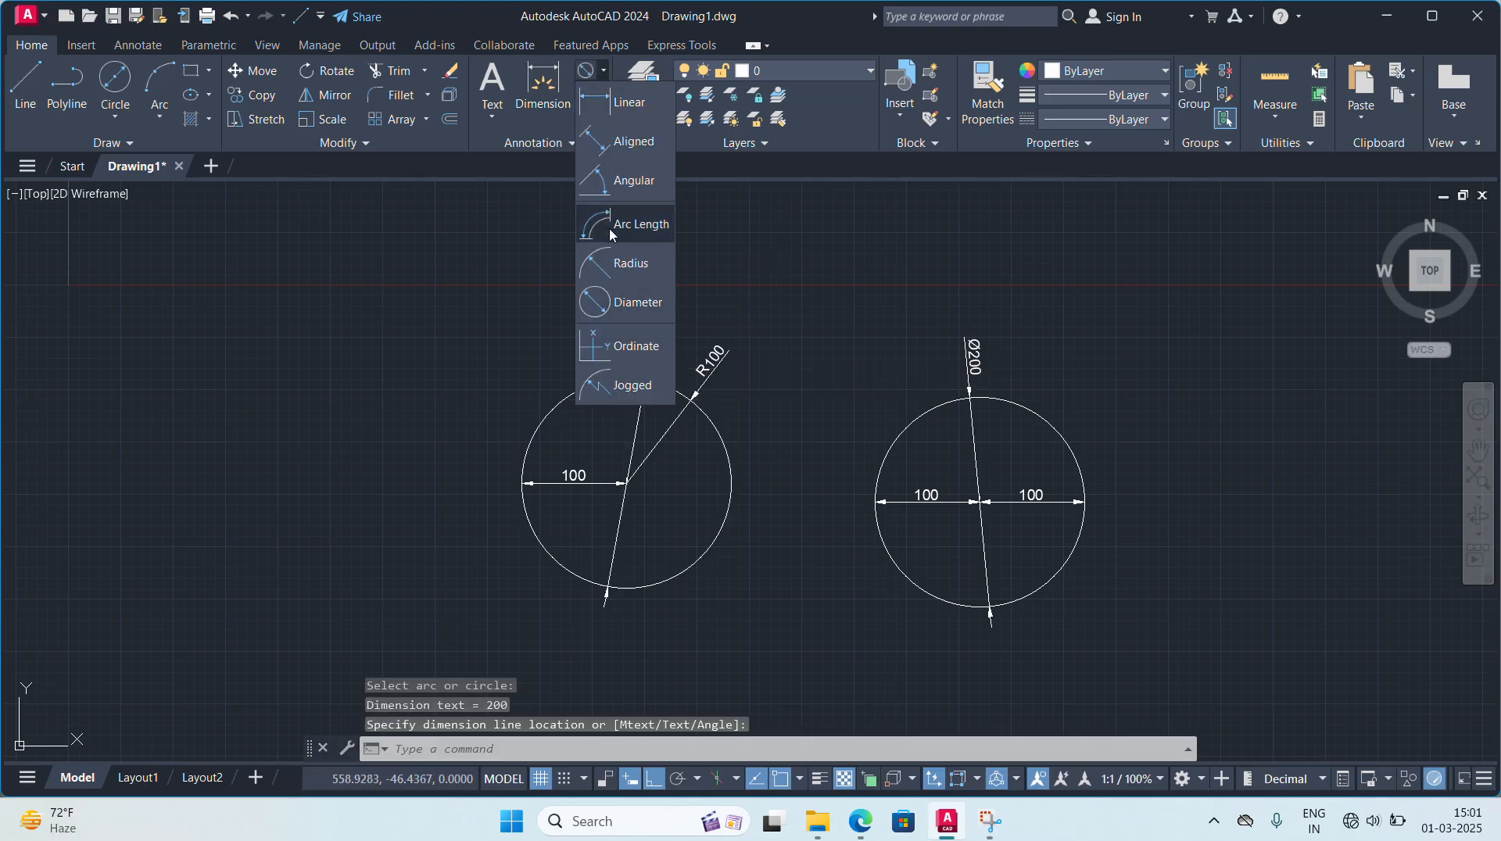
click(623, 264)
click(899, 426)
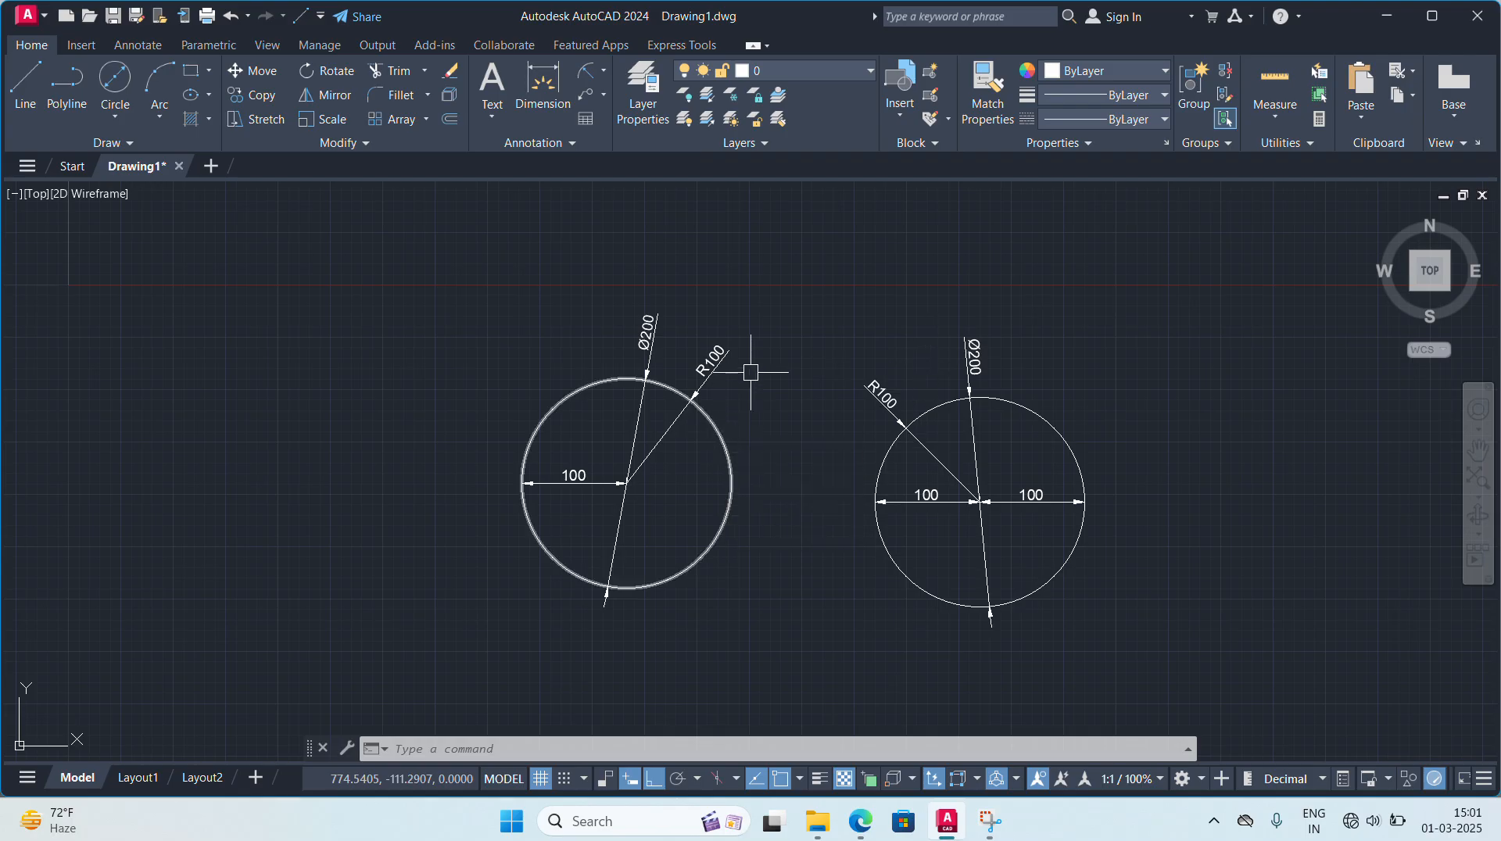
mouse_move(709, 365)
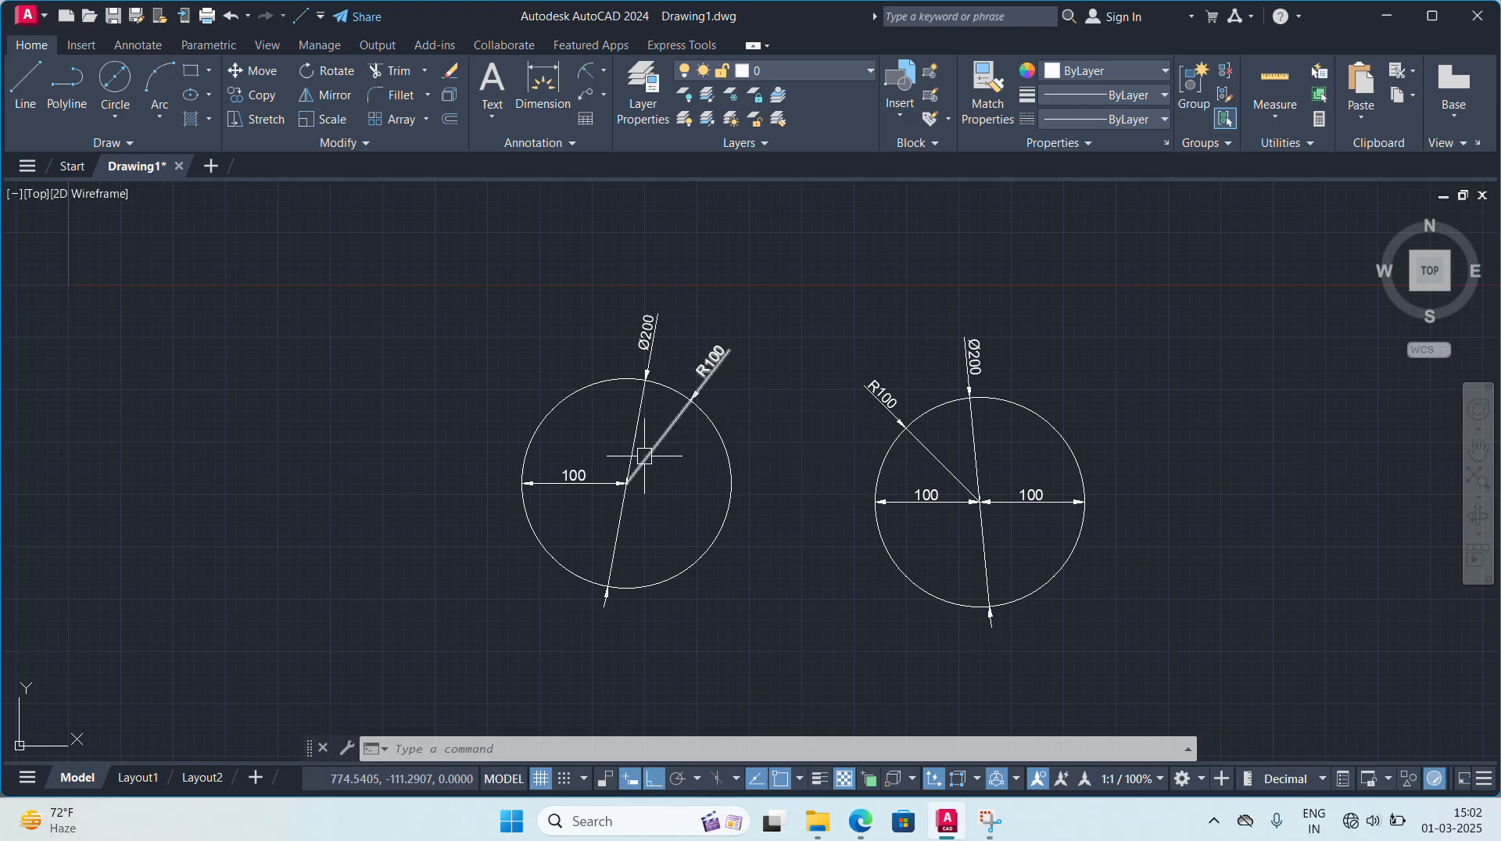
- Draw a horizontal line about 189 long to the left of the first circle and turn Ortho mode off
click(116, 116)
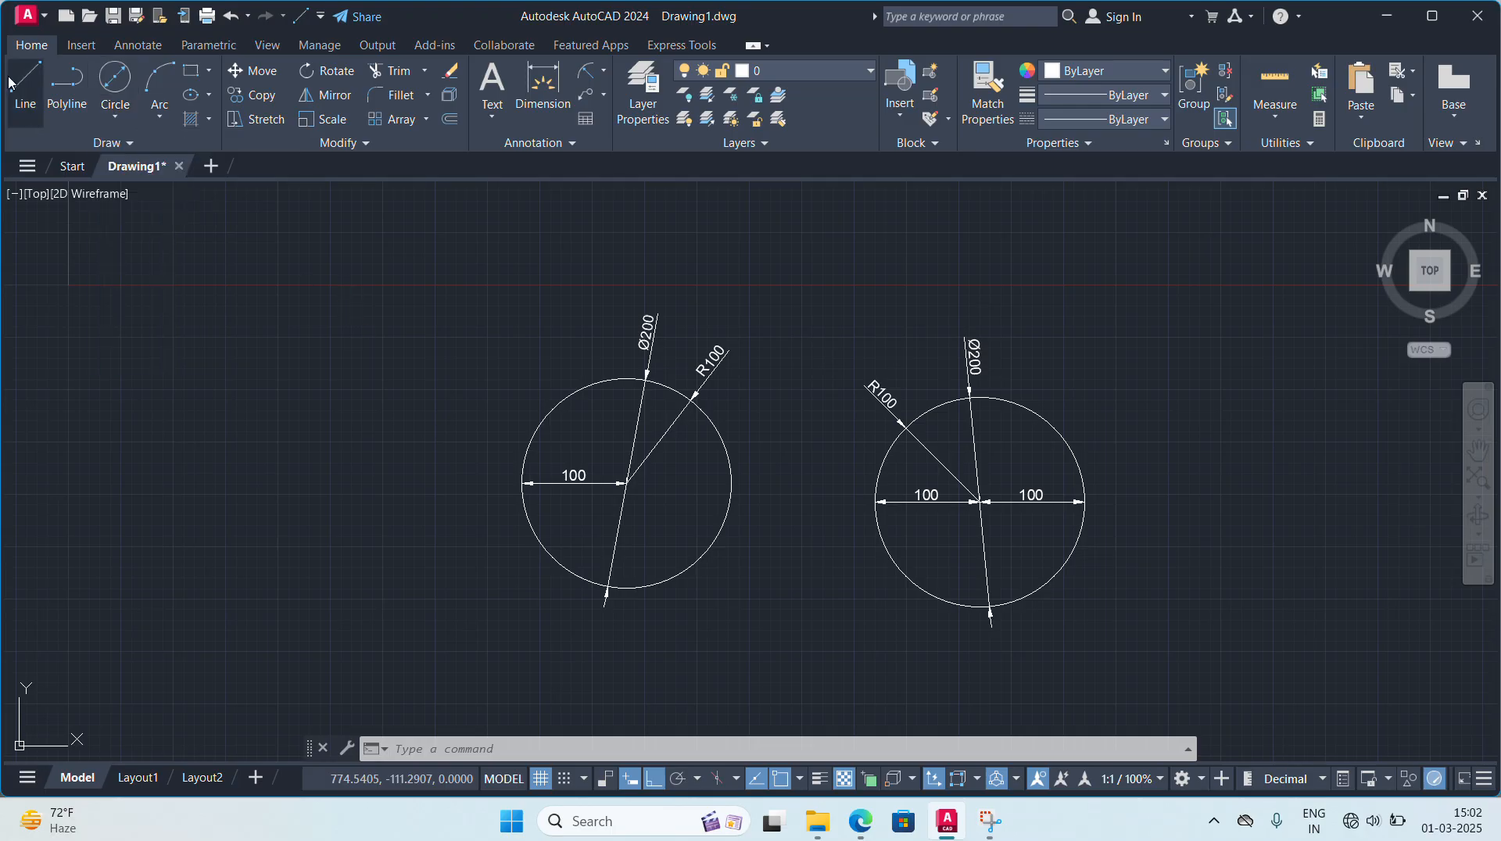
click(25, 82)
click(202, 431)
click(401, 430)
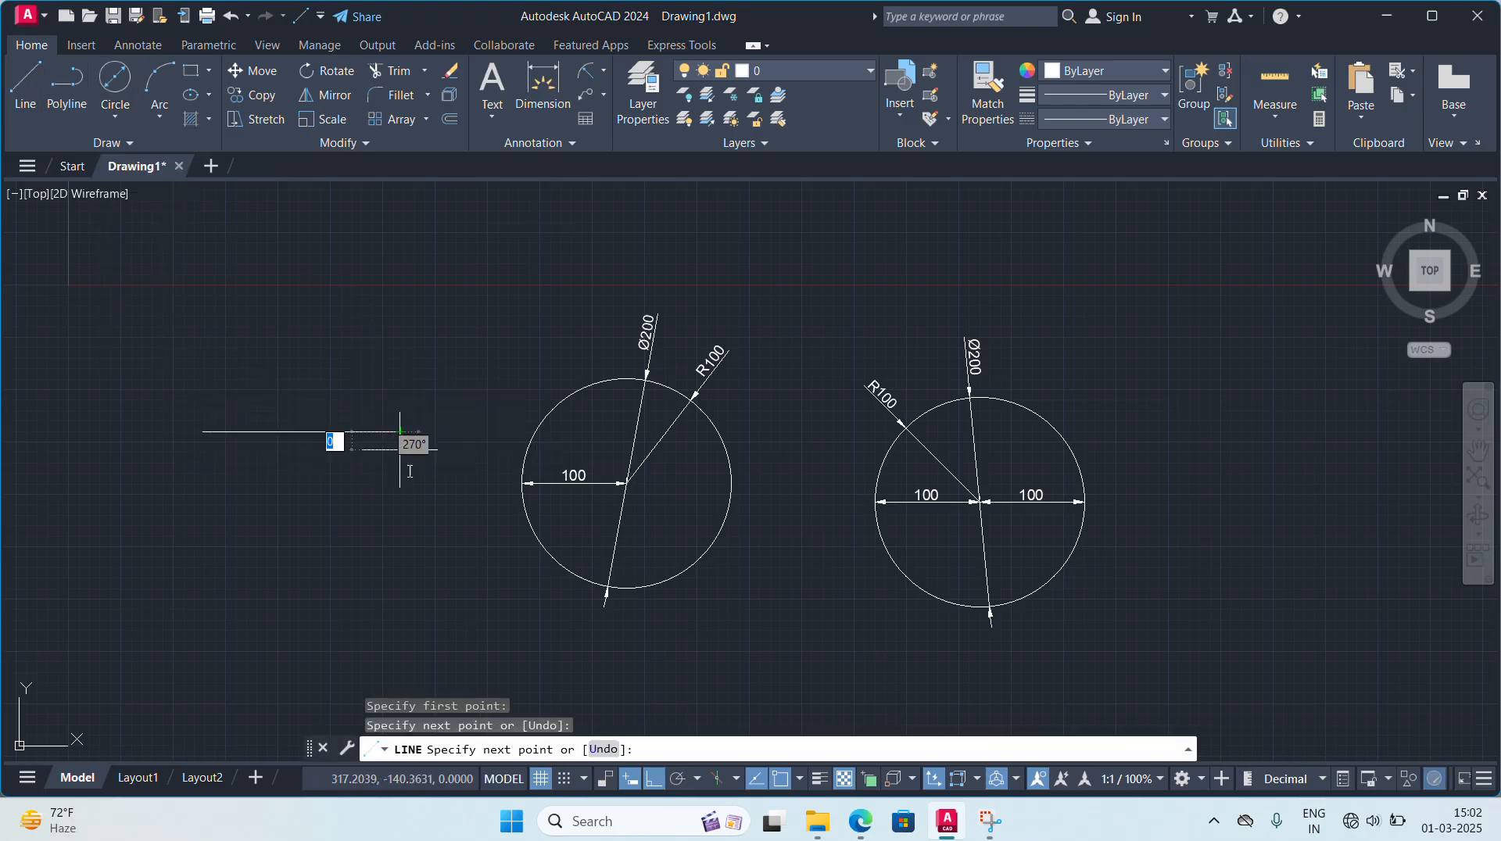
key(Escape)
key(Escape)
click(653, 779)
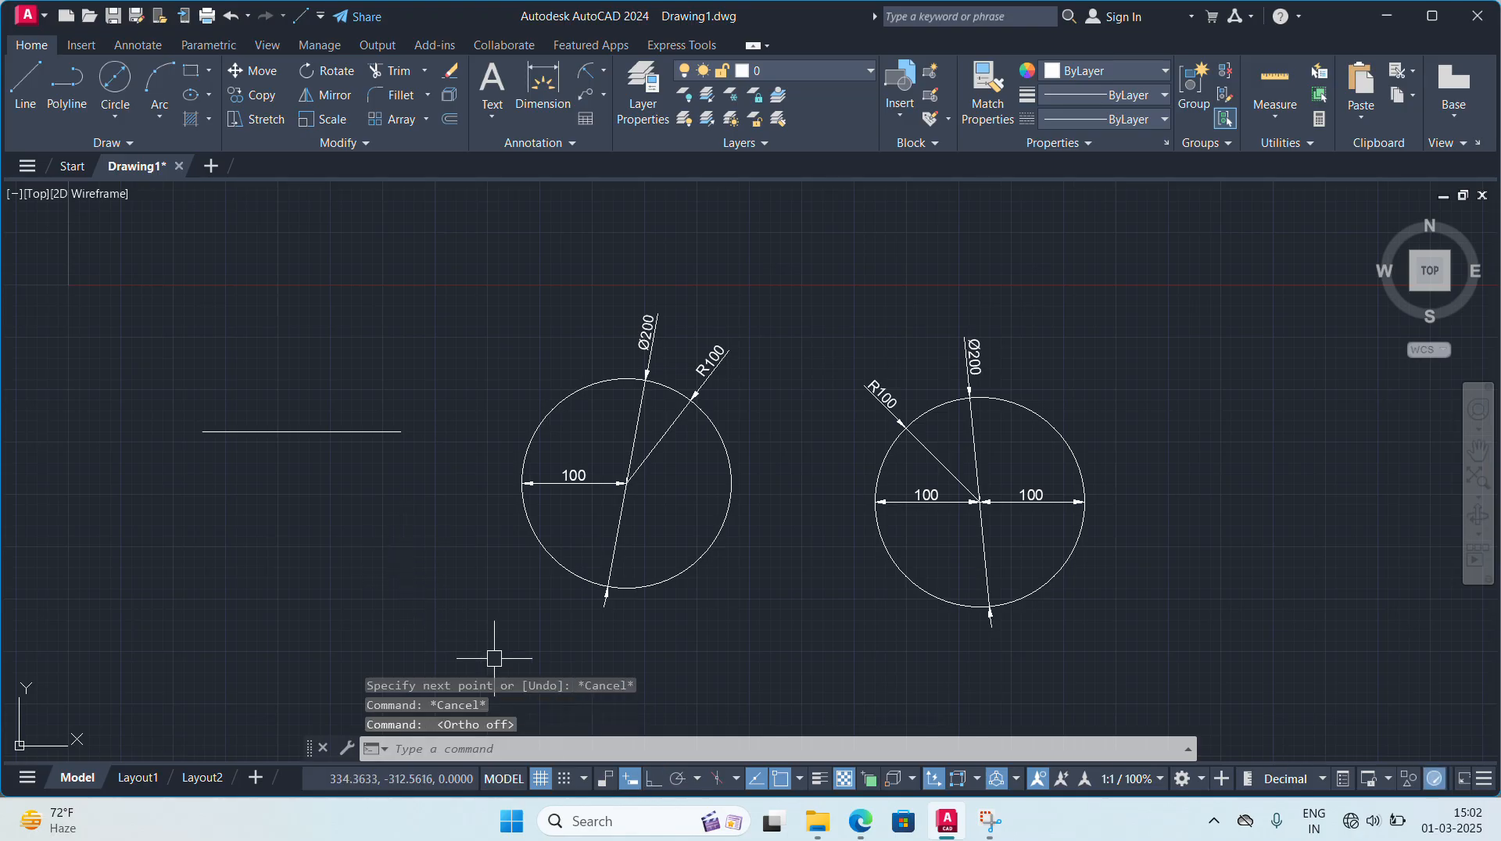
key(Escape)
key(Escape)
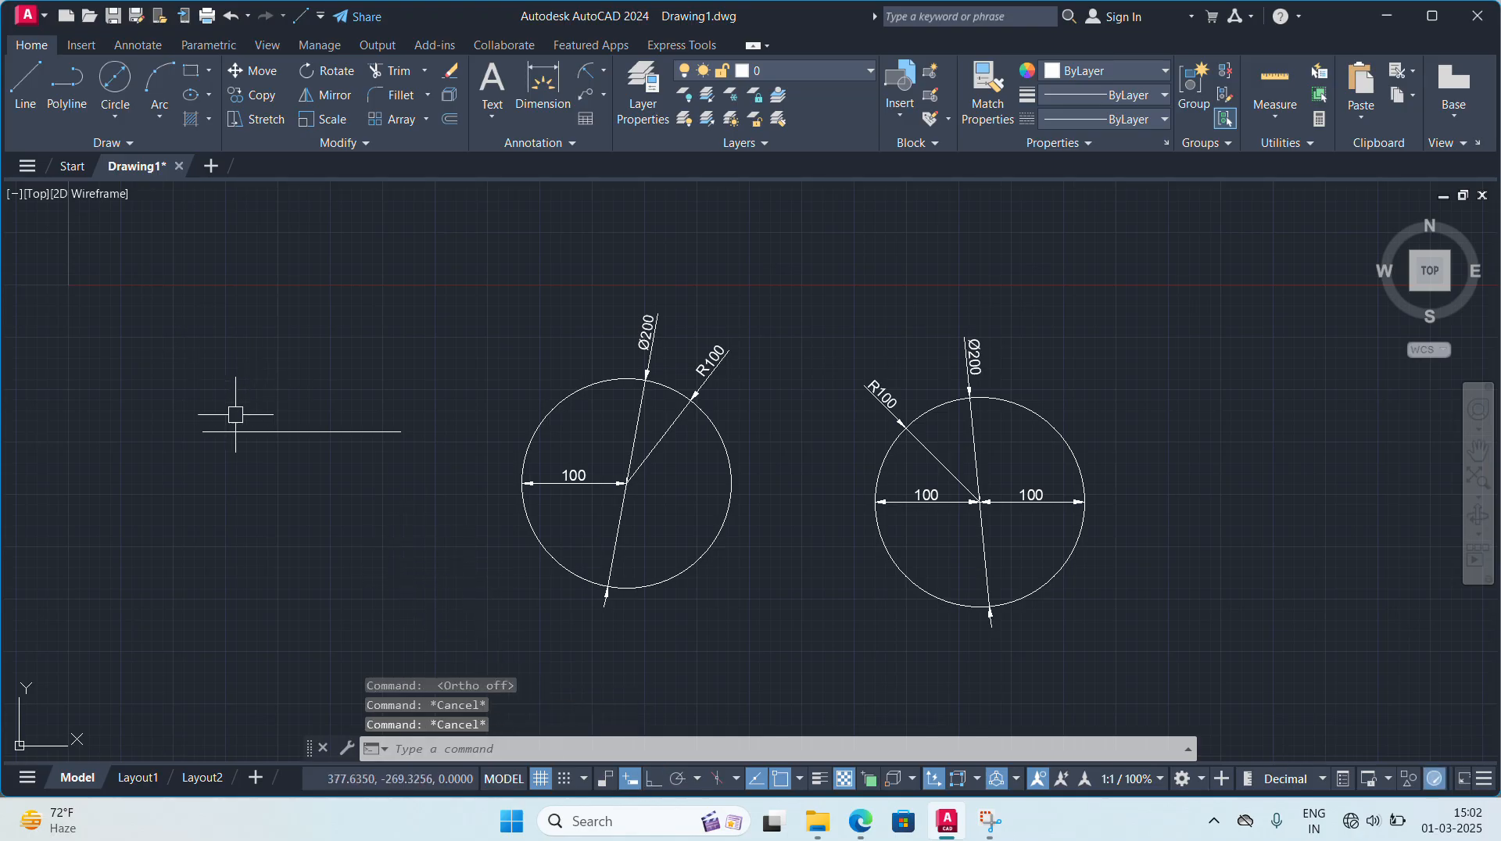
- Draw a 2-Point circle using the horizontal line's right and left endpoints as the ends of its diameter
click(118, 118)
click(145, 234)
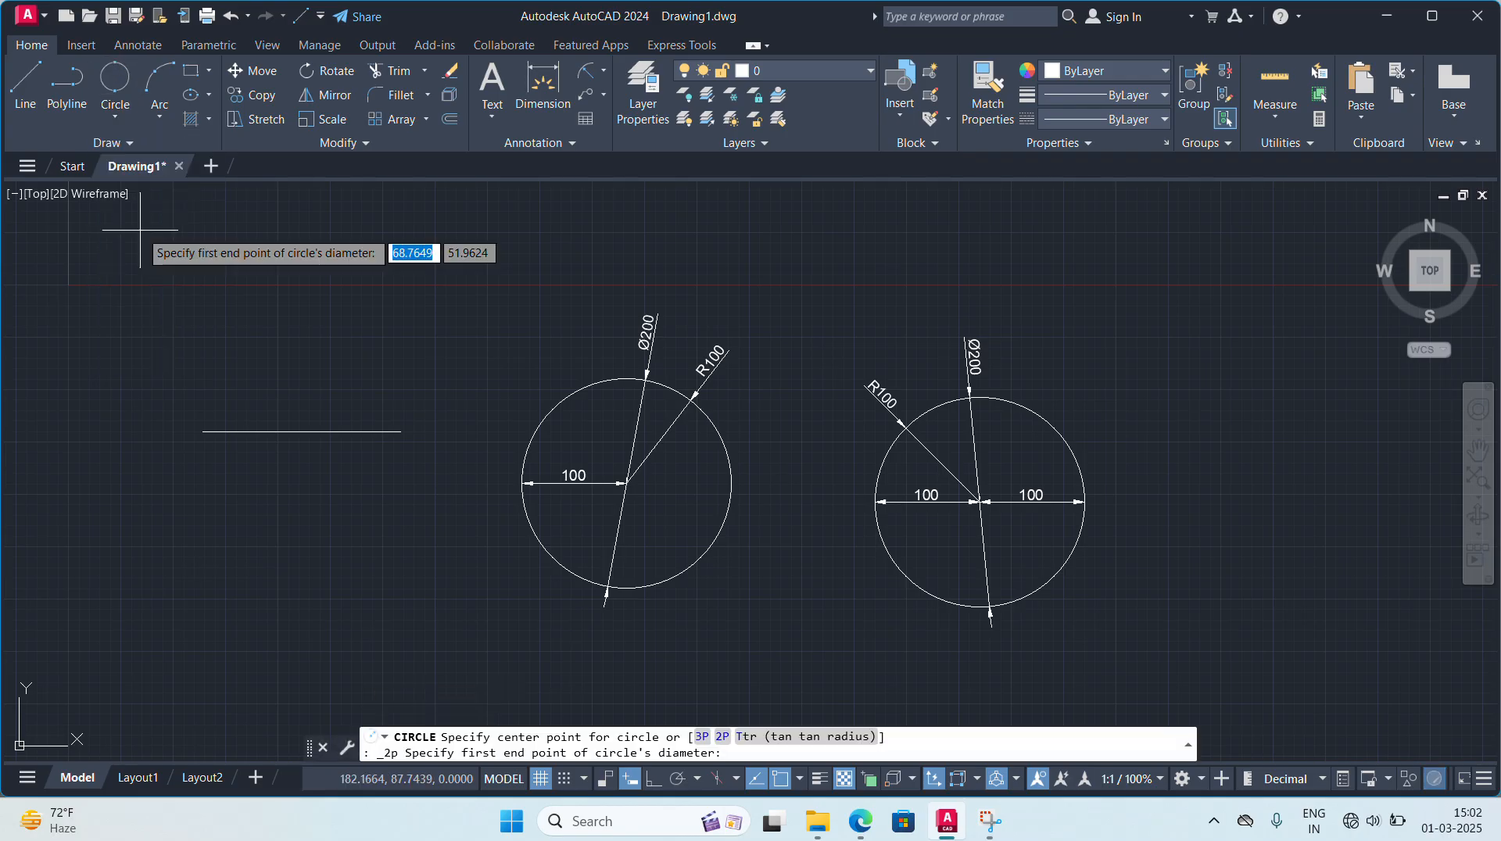
click(401, 431)
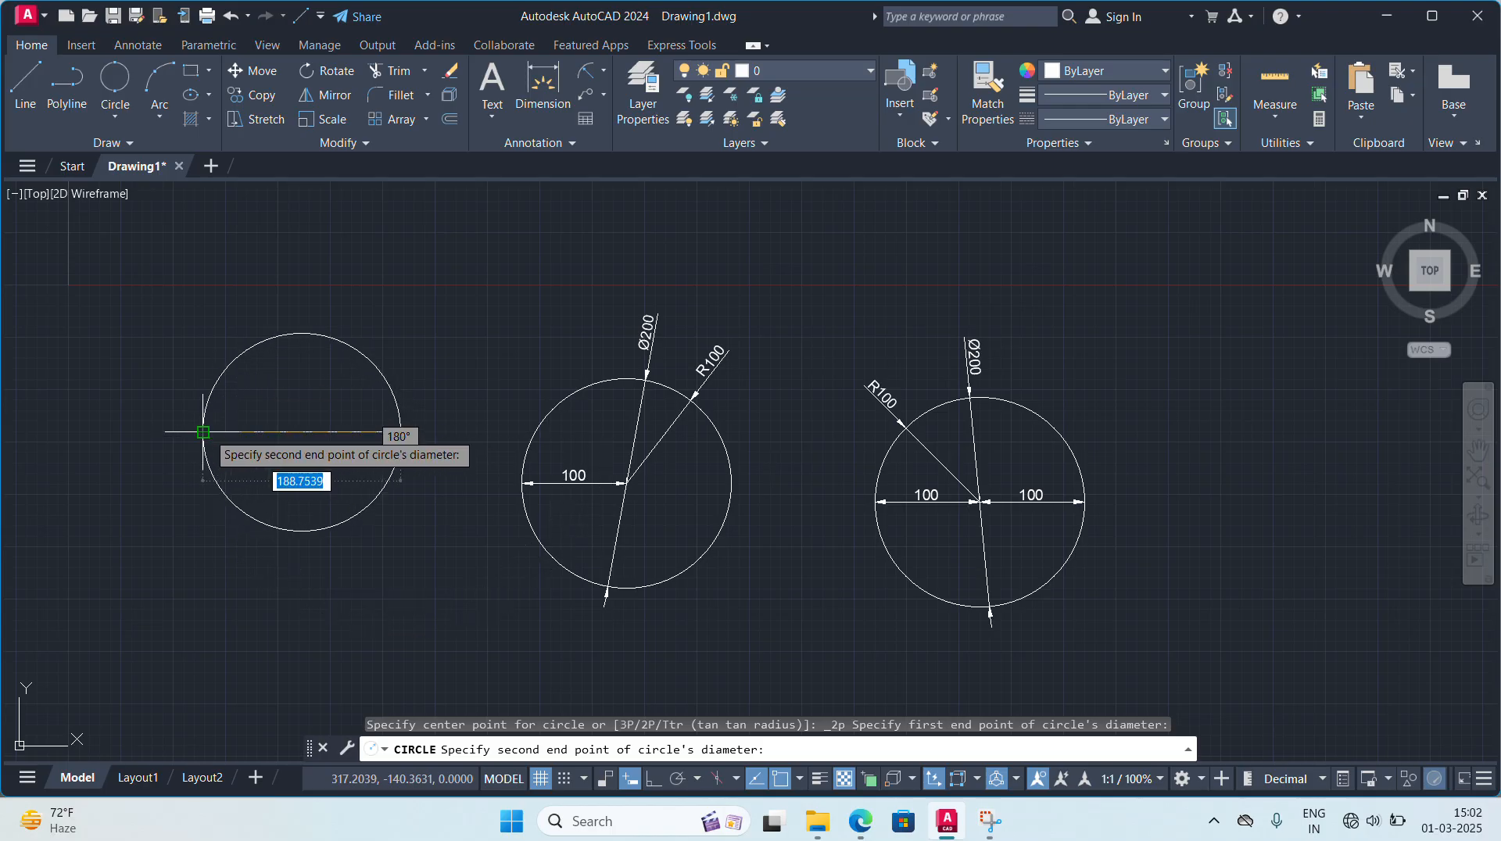
click(203, 430)
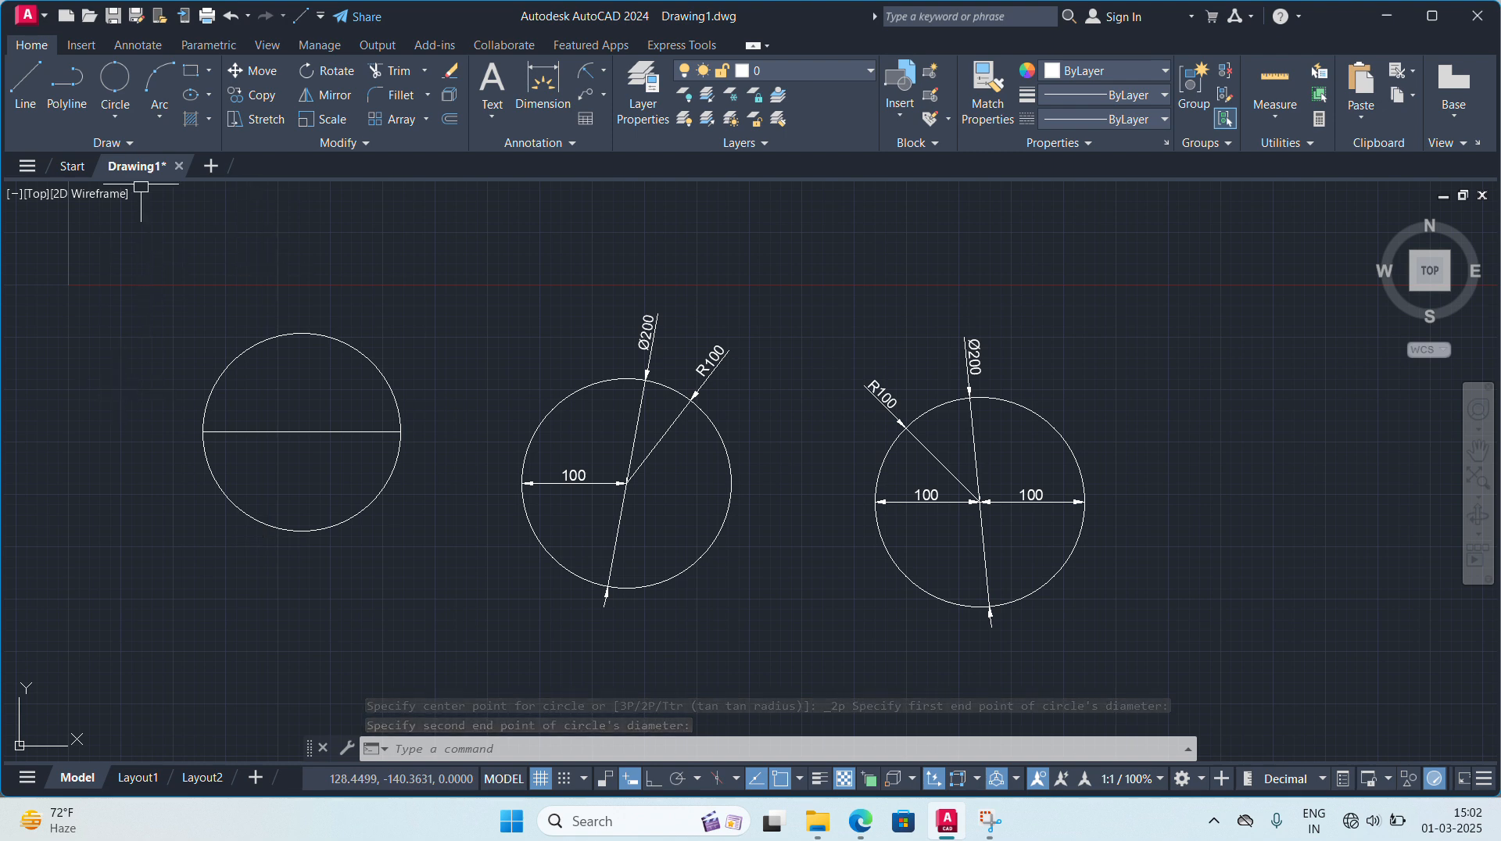
- Place two points about 155 apart, level with each other, above the horizontal line's circle and the first dimensioned circle
click(134, 144)
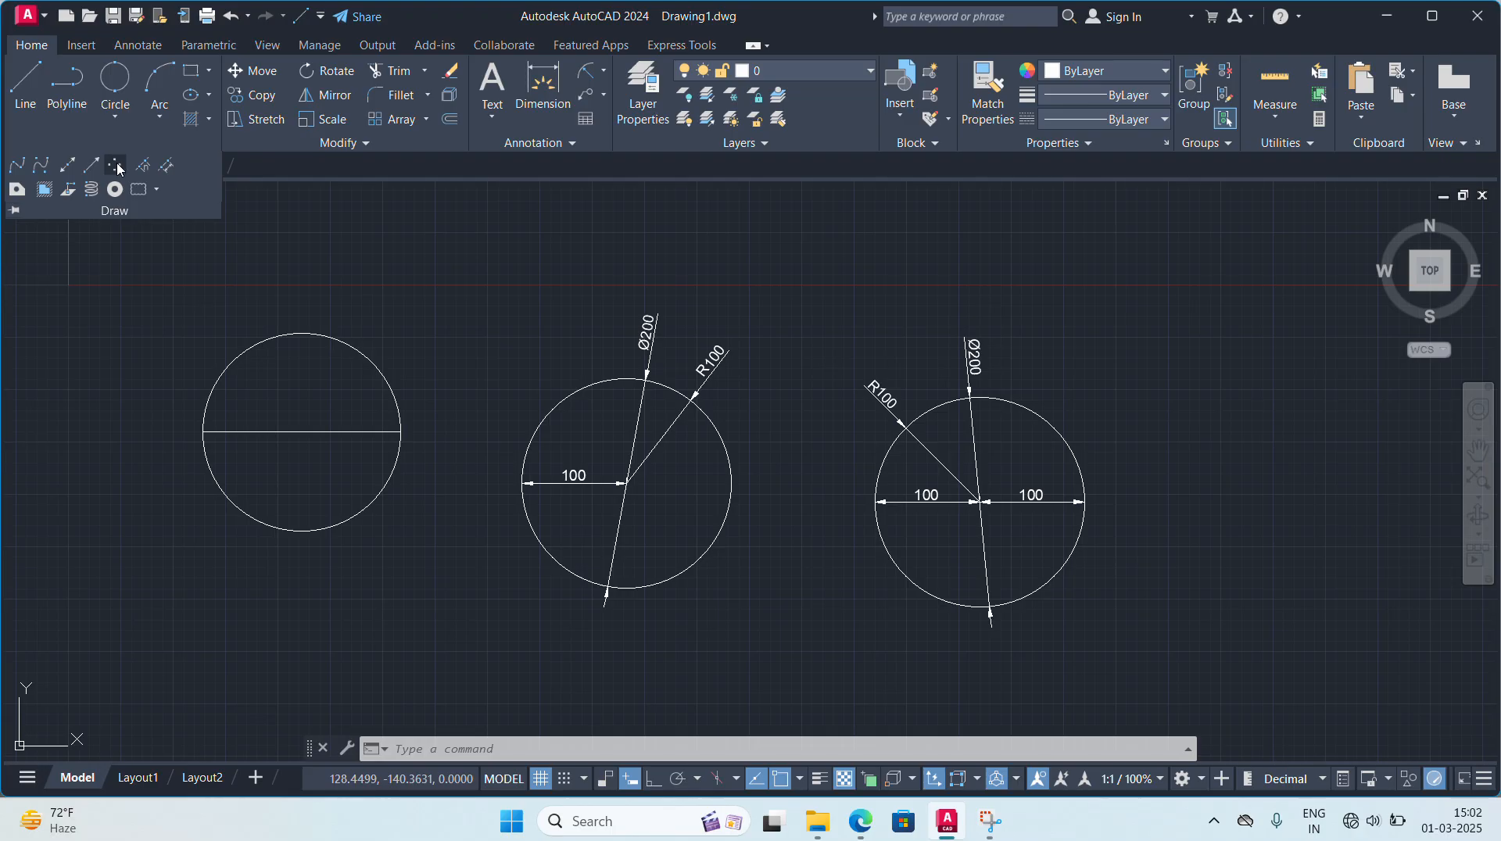
click(115, 167)
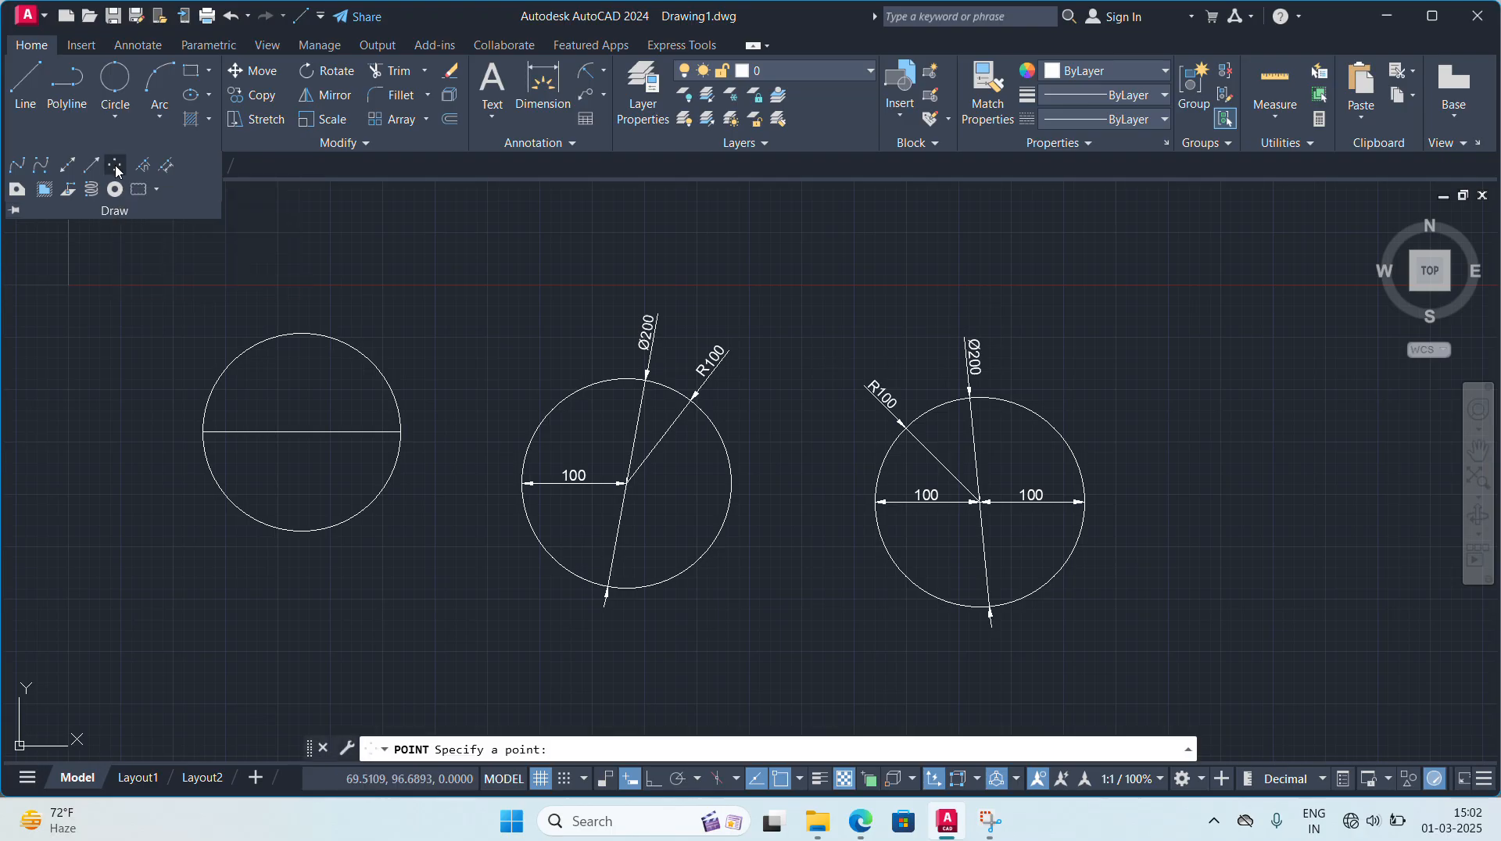
click(388, 254)
click(551, 254)
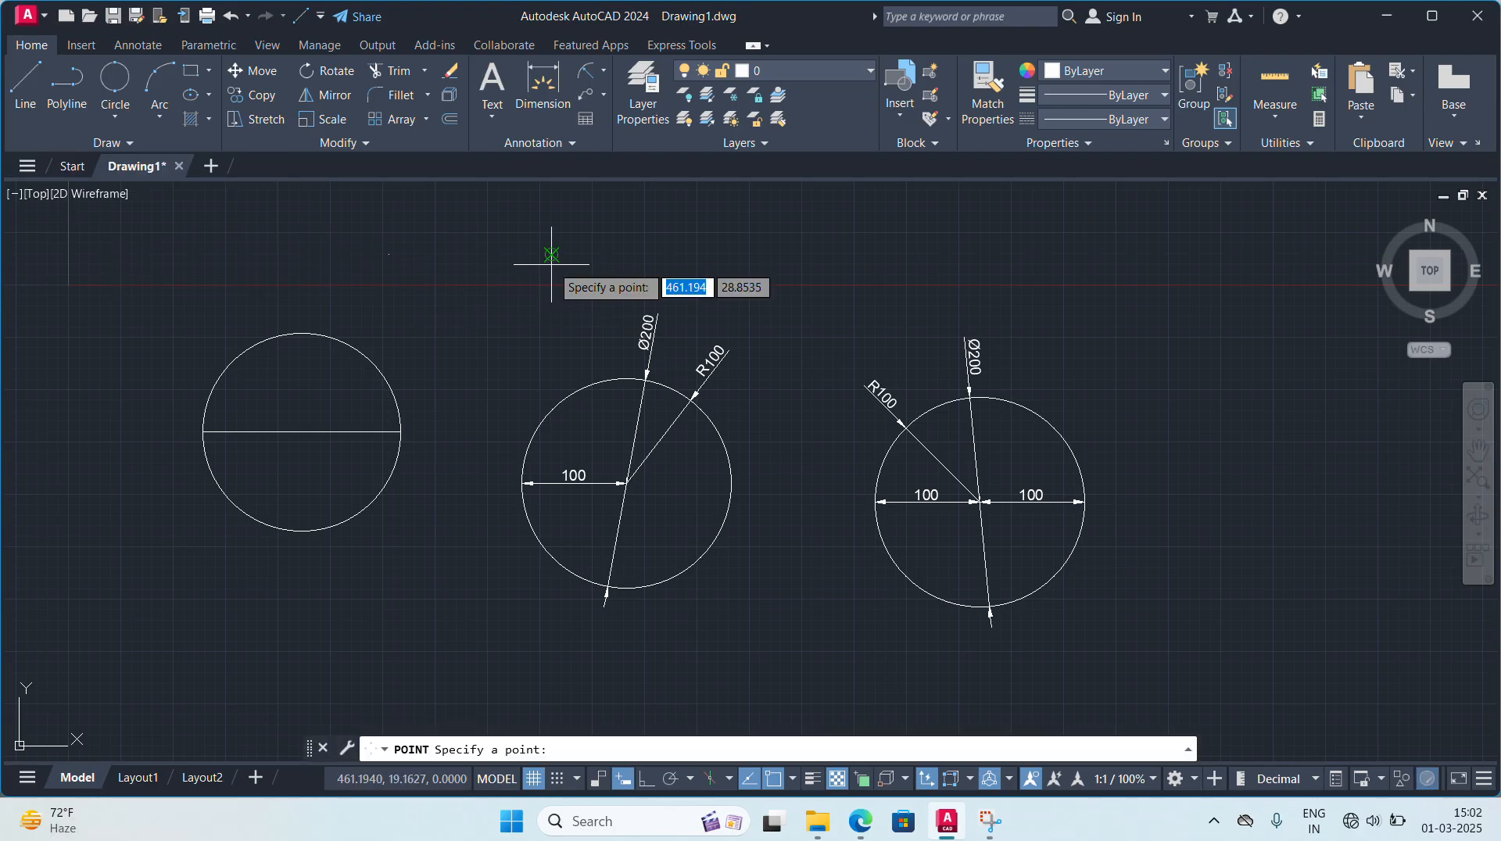
- Draw a 2-Point circle through the two placed points, with a diameter of about 155
click(115, 82)
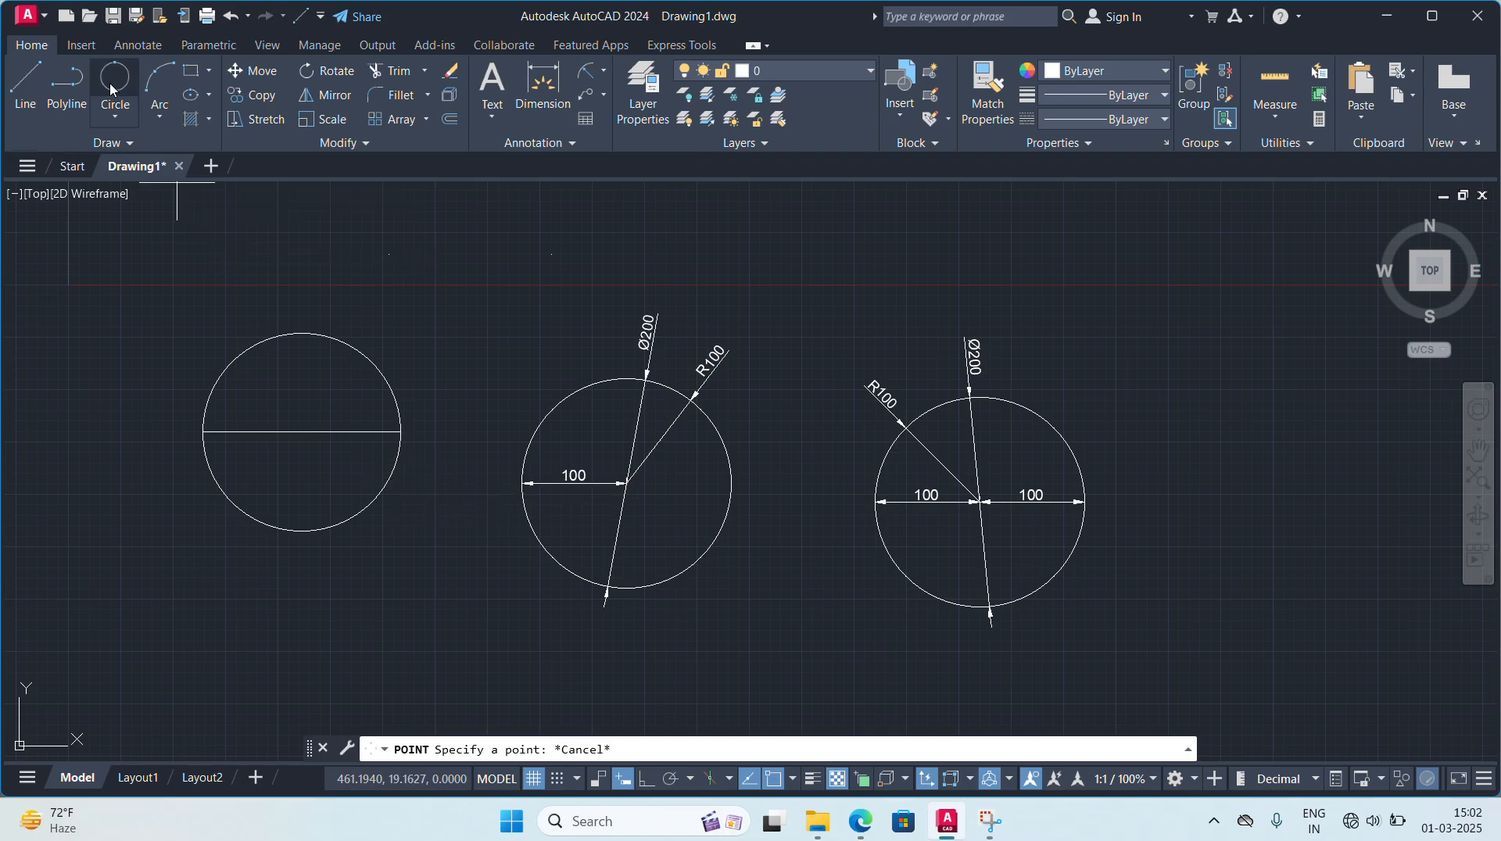
click(390, 252)
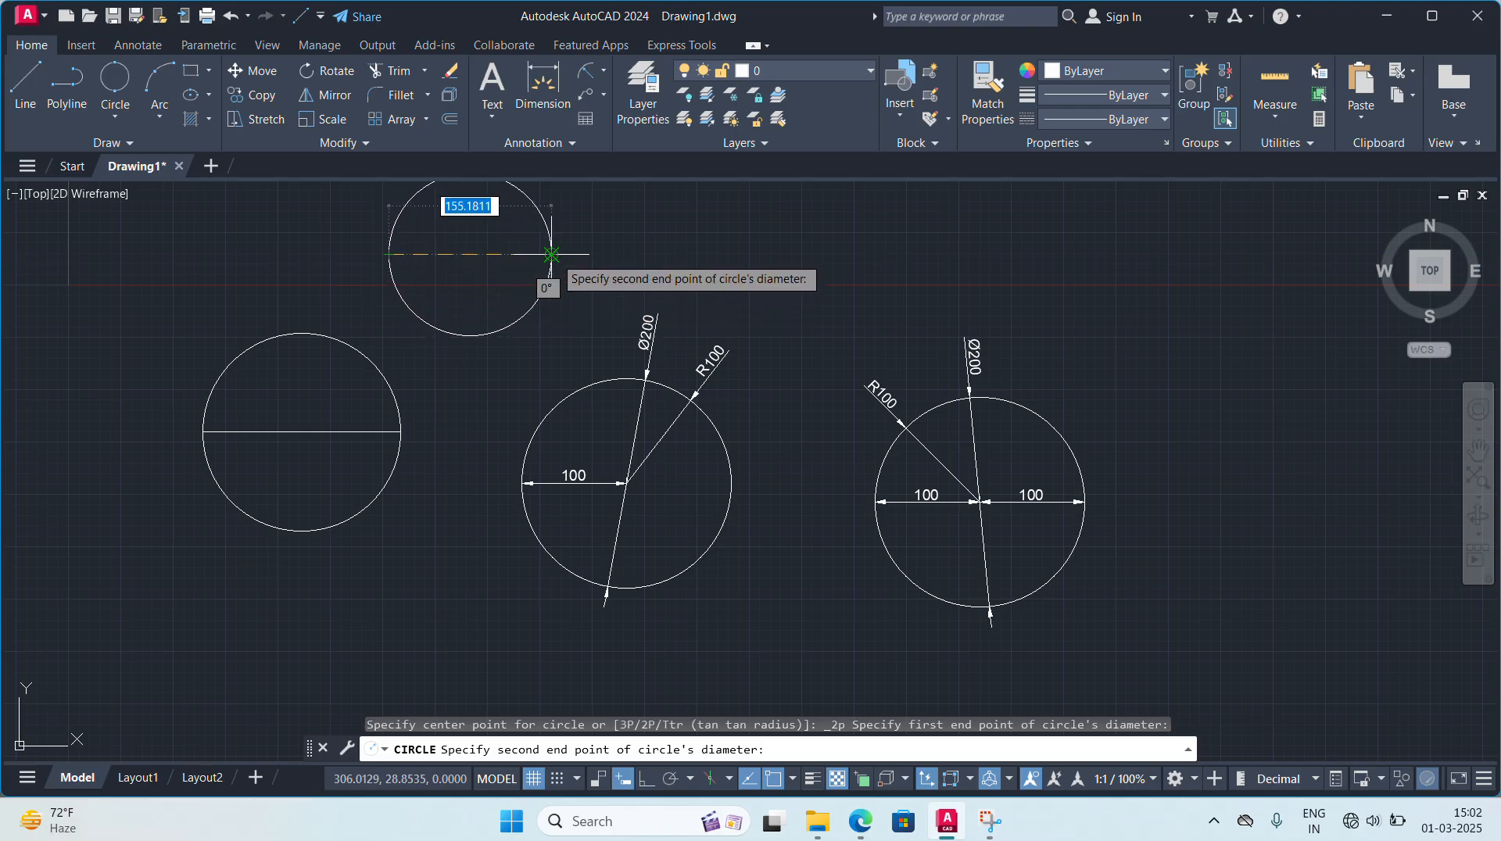
click(551, 254)
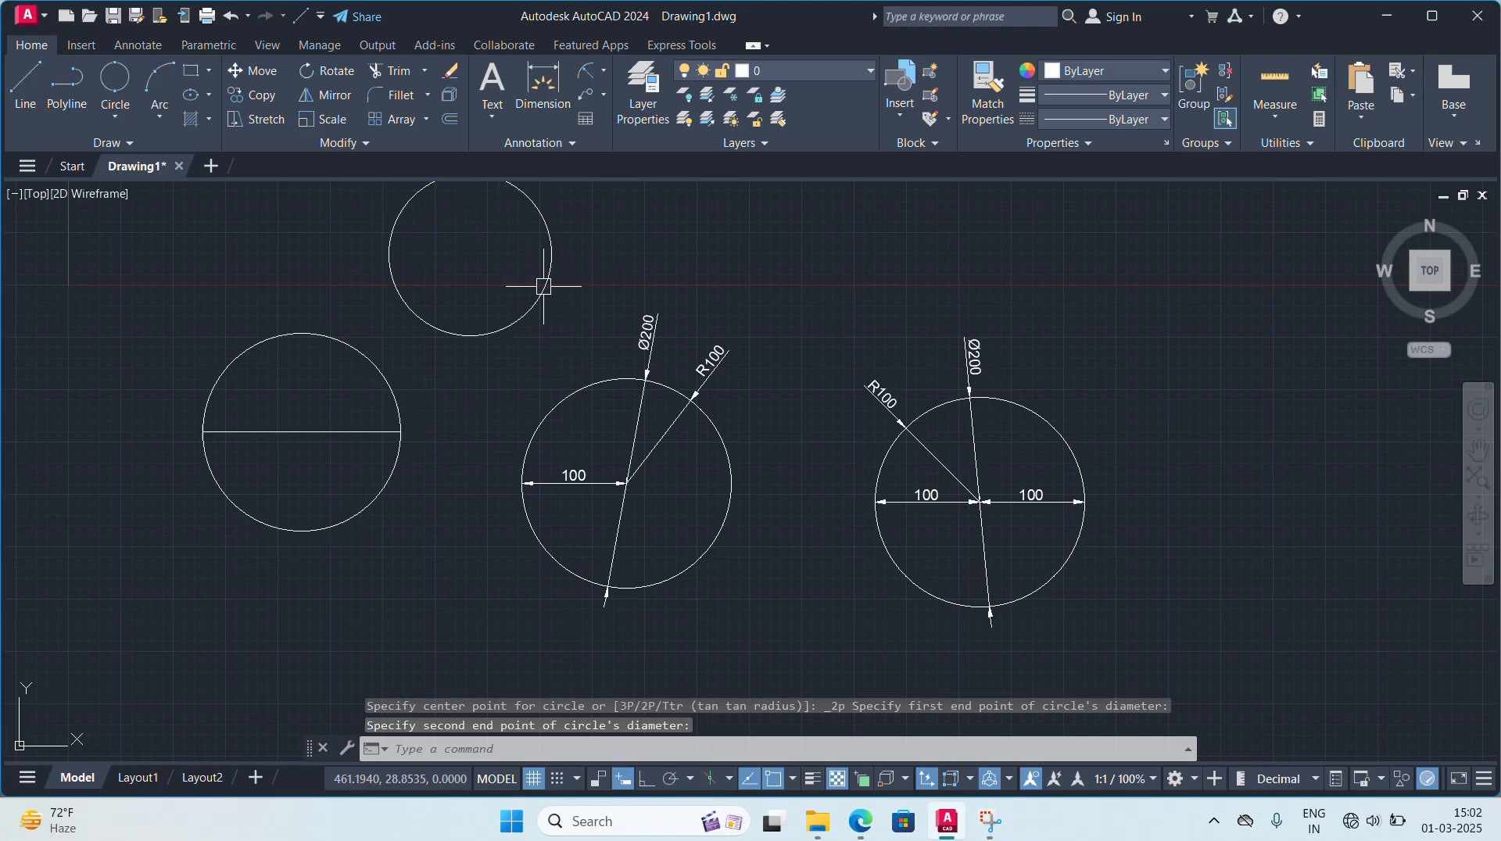
scroll(384, 375, down, 2)
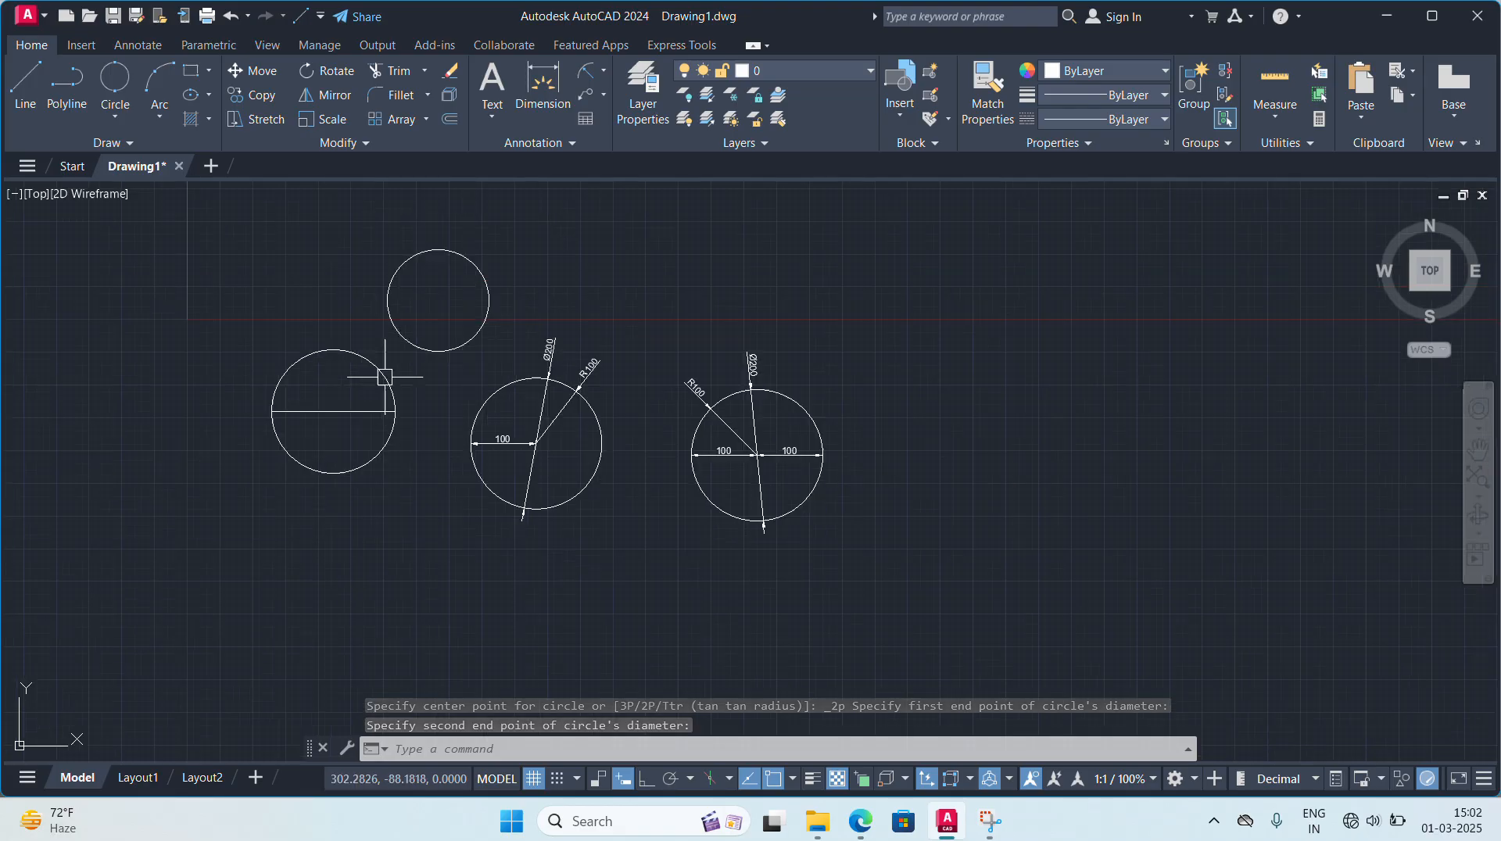
scroll(441, 494, up, 2)
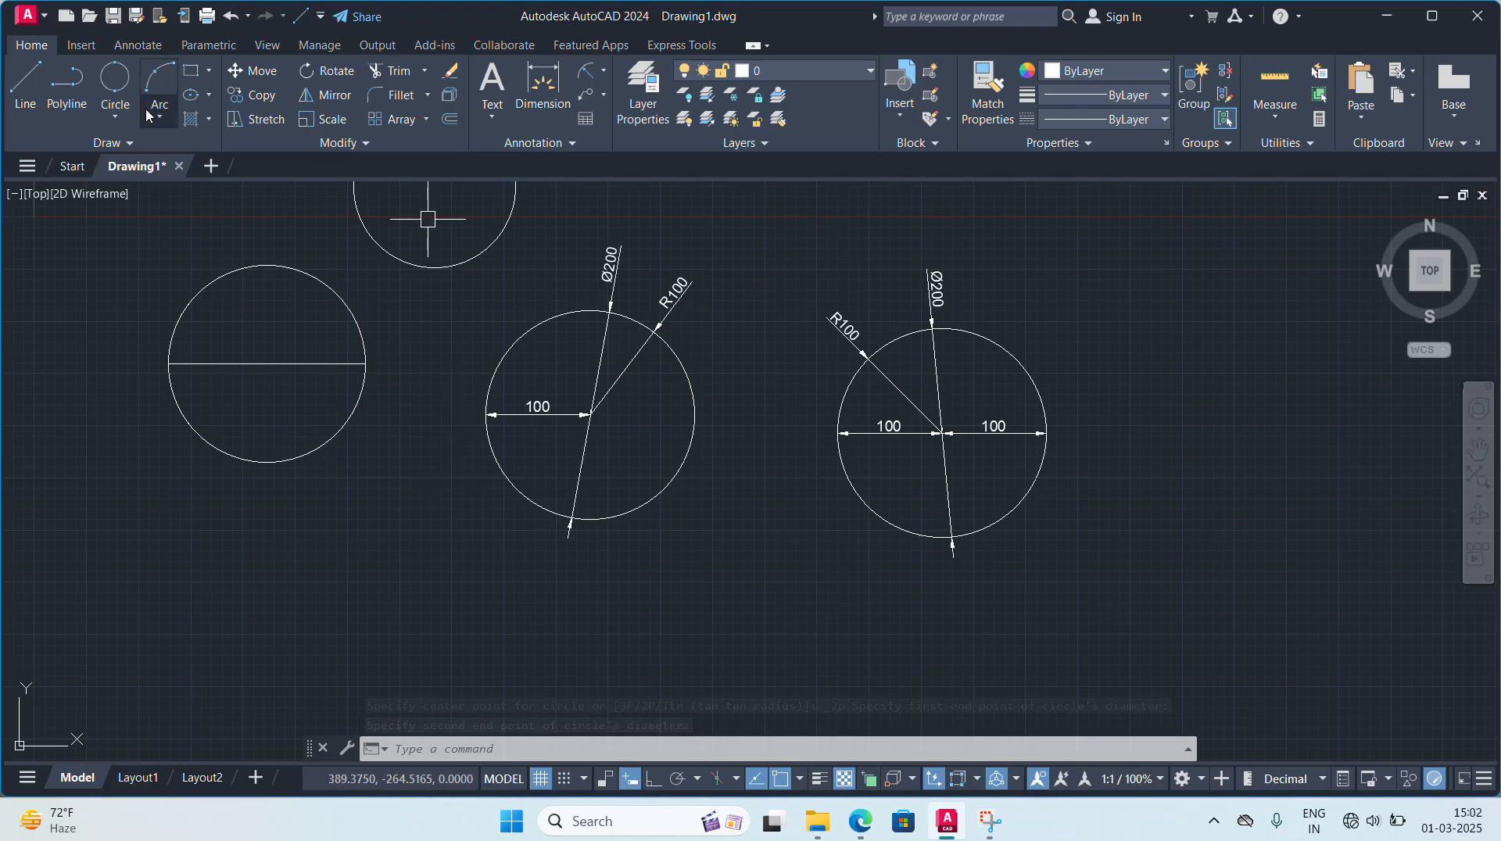
- Place three points in a triangular arrangement below the circle that contains the horizontal line
click(115, 115)
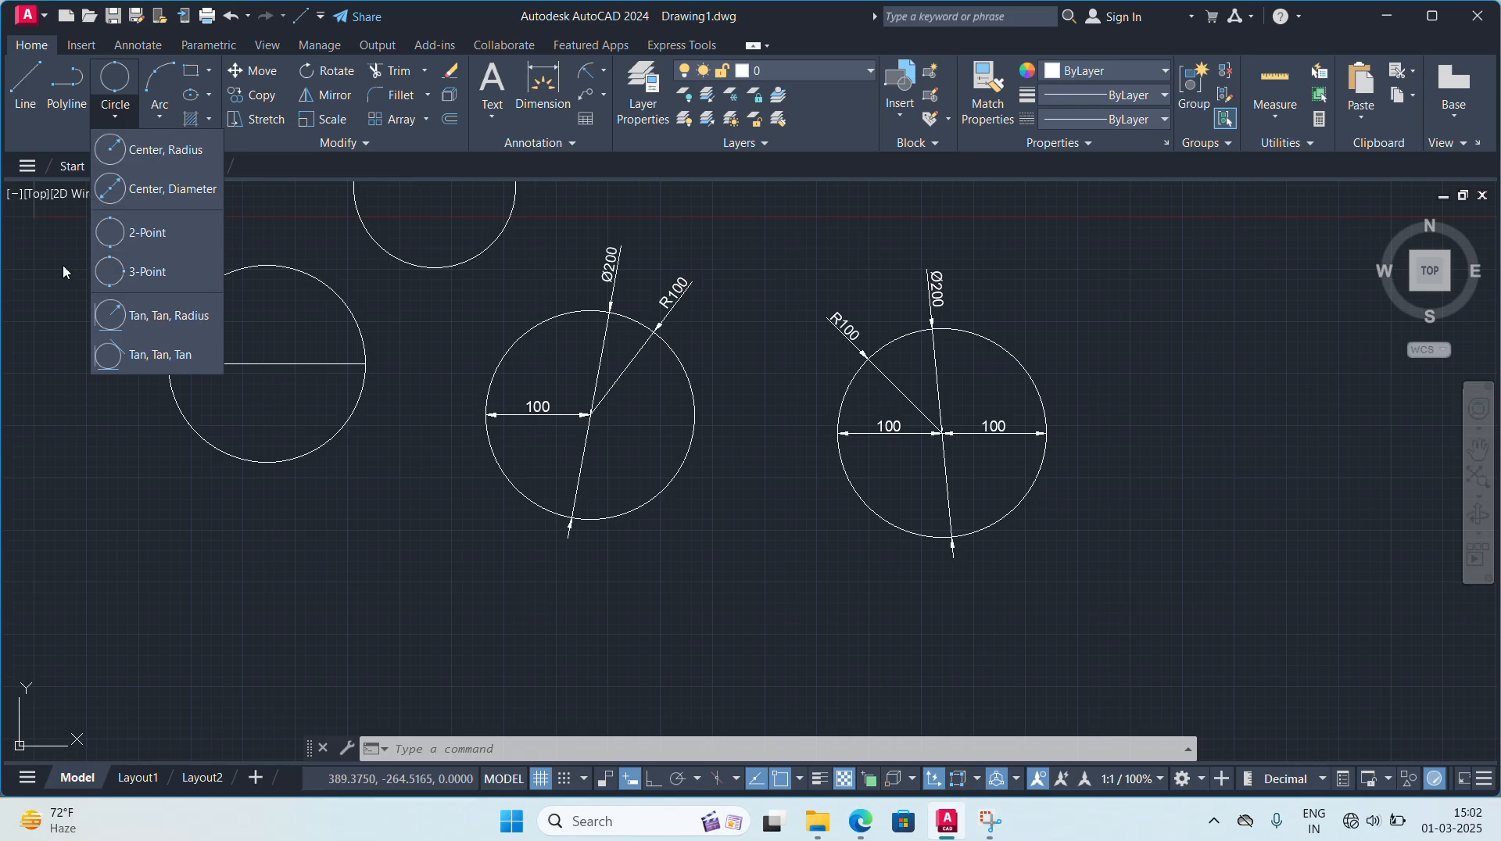
click(115, 142)
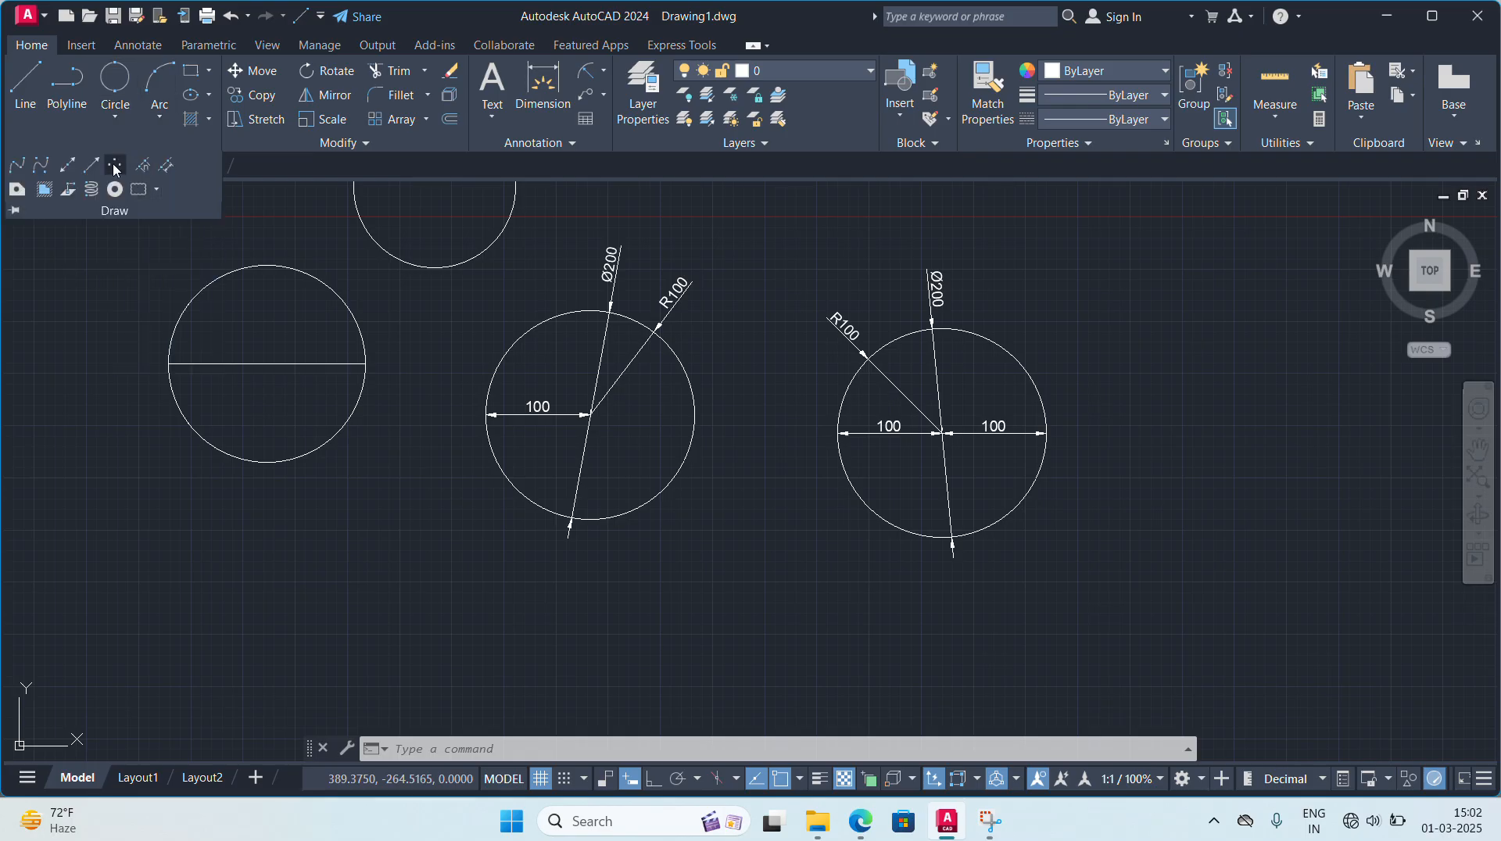
click(114, 166)
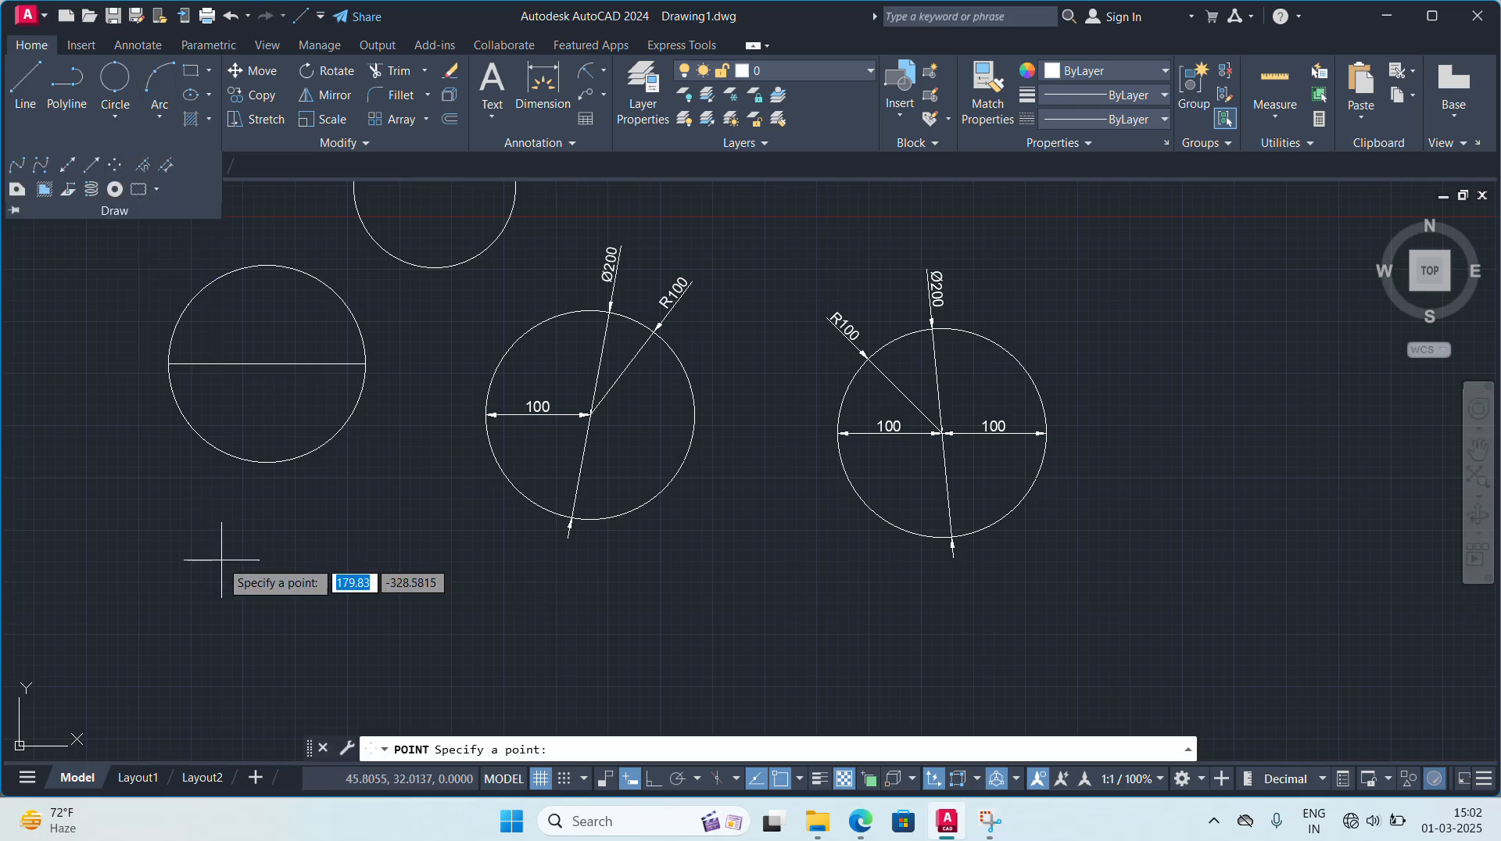
click(266, 664)
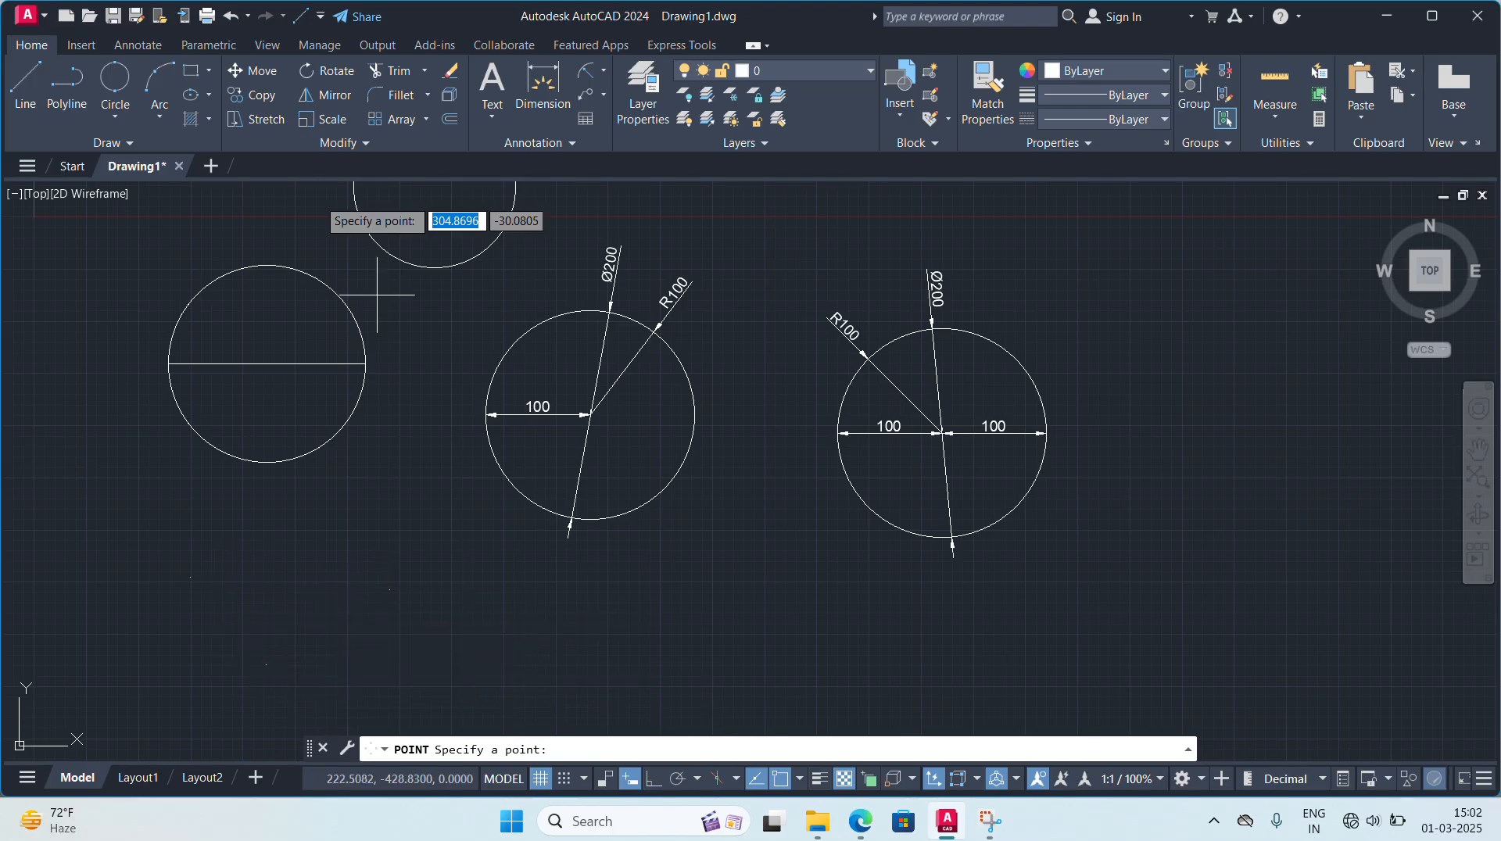
- Draw a 3-Point circle through the three points placed below the circle with the horizontal line
click(115, 117)
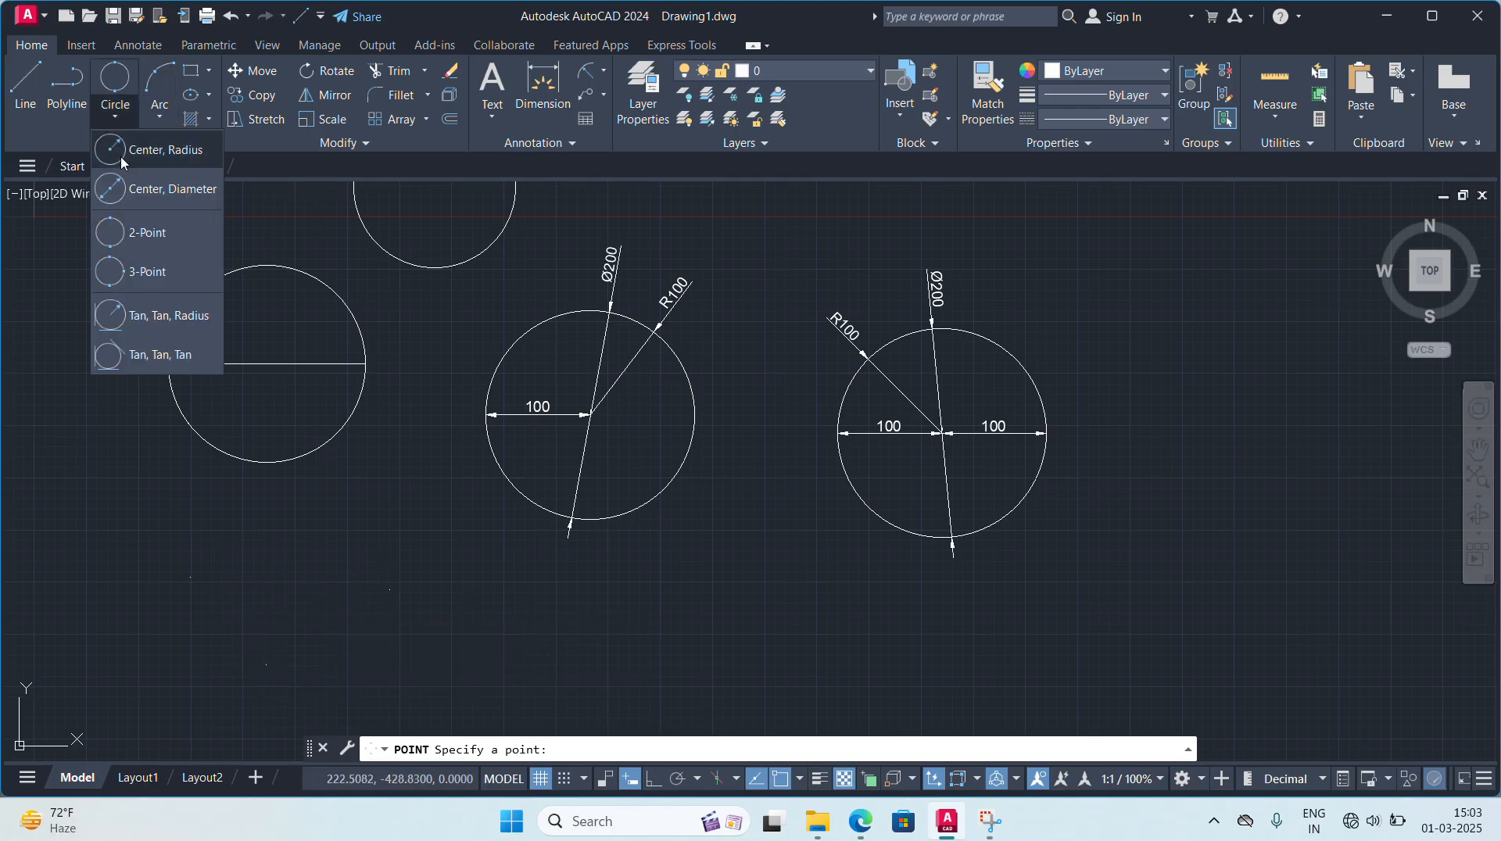
click(141, 281)
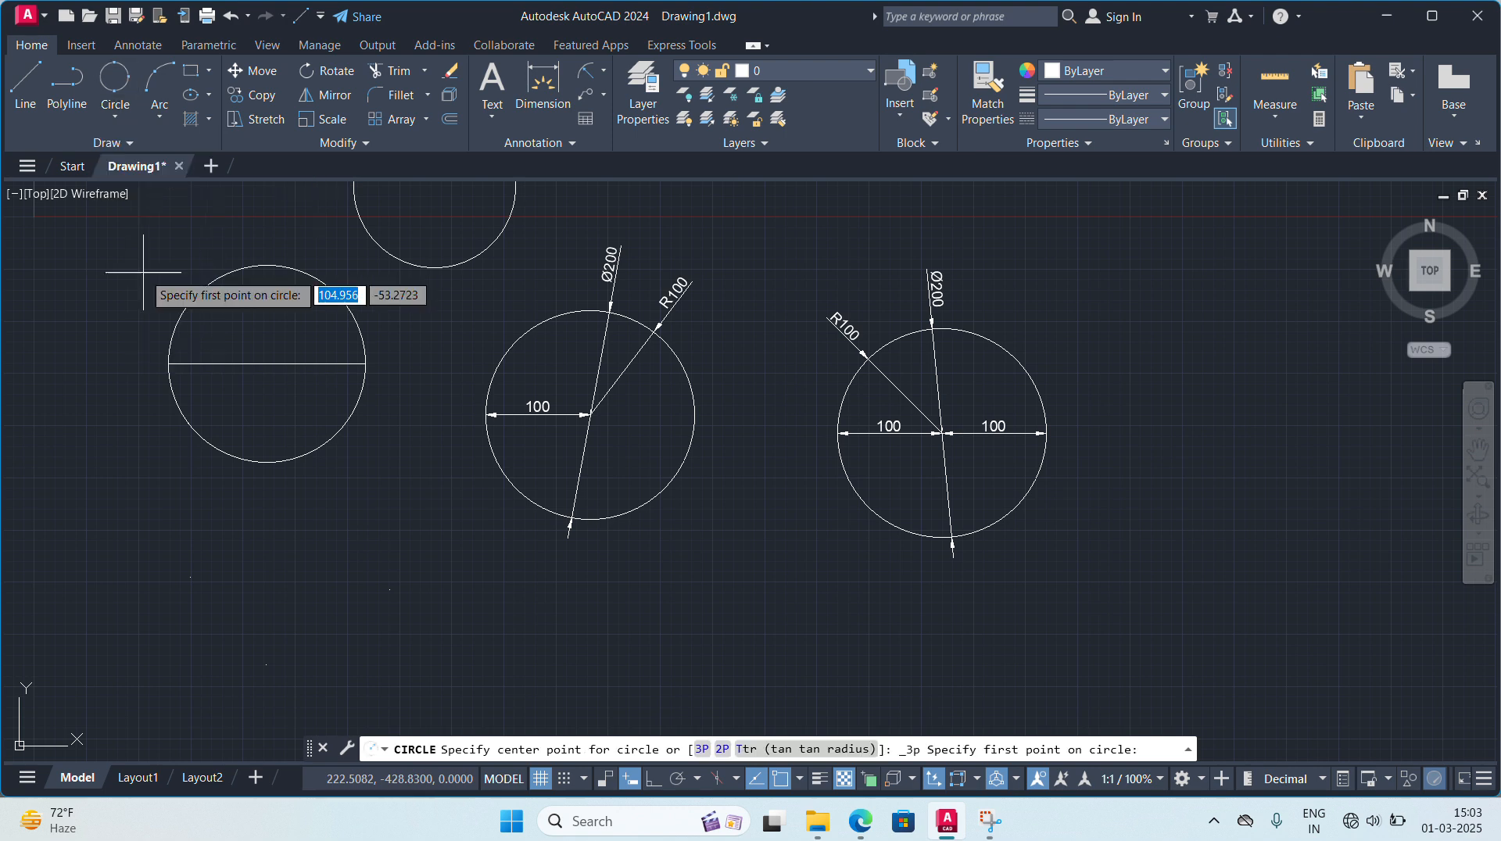
click(190, 576)
click(270, 664)
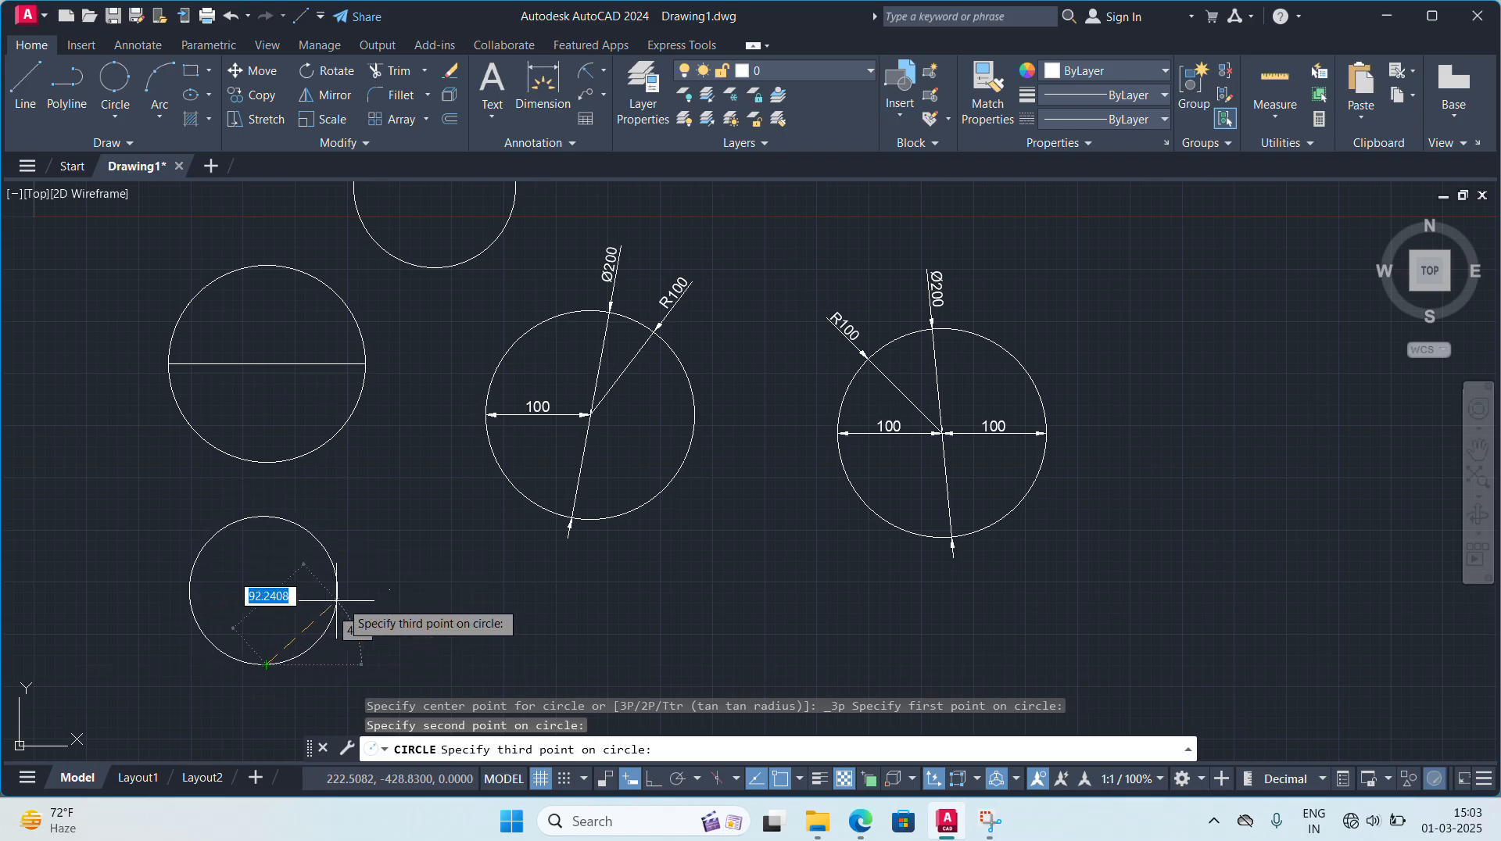
click(391, 587)
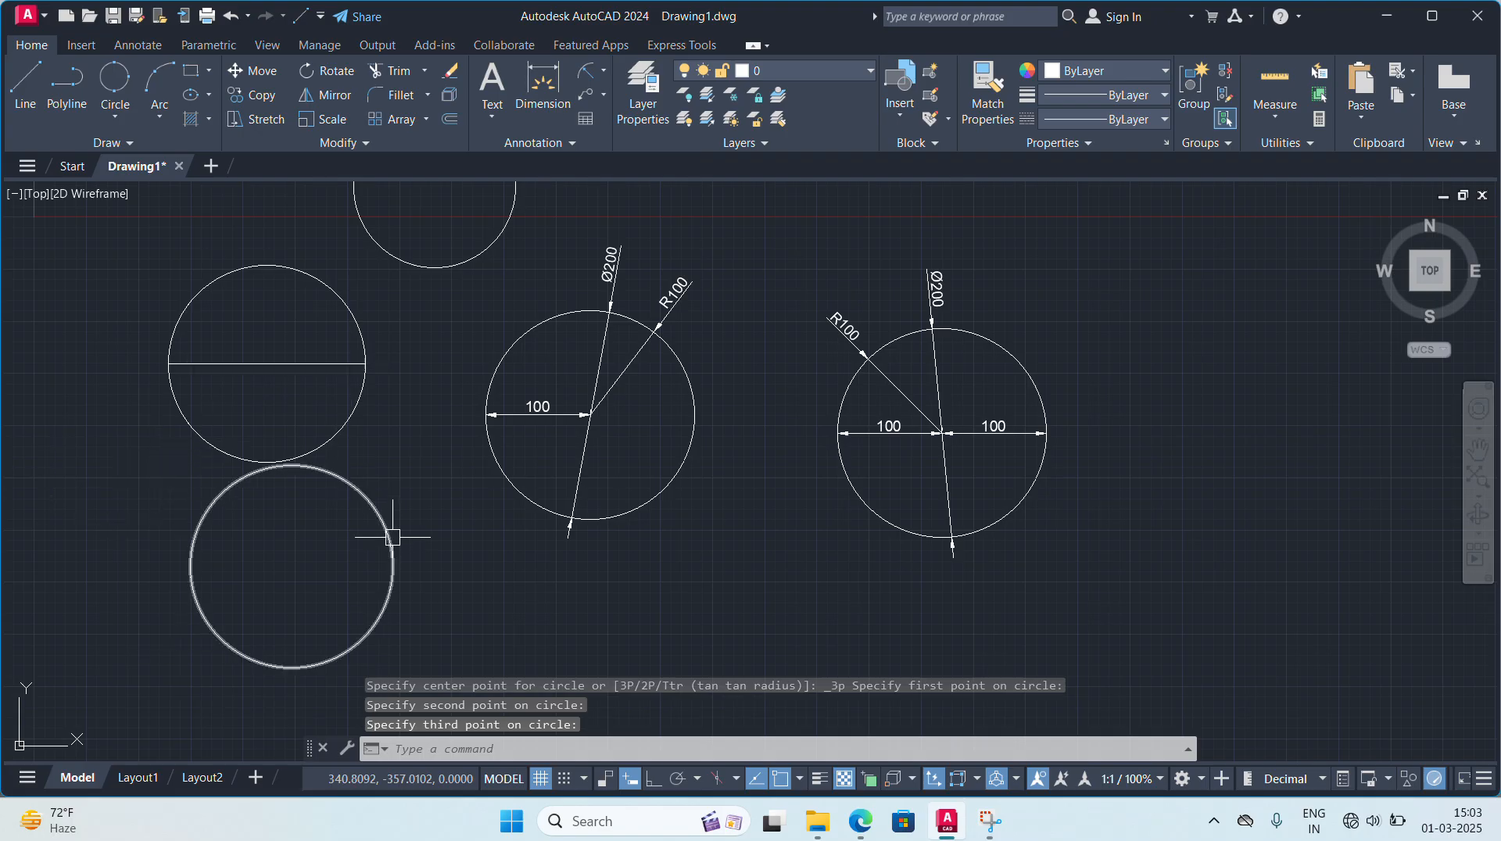
key(Escape)
key(Escape)
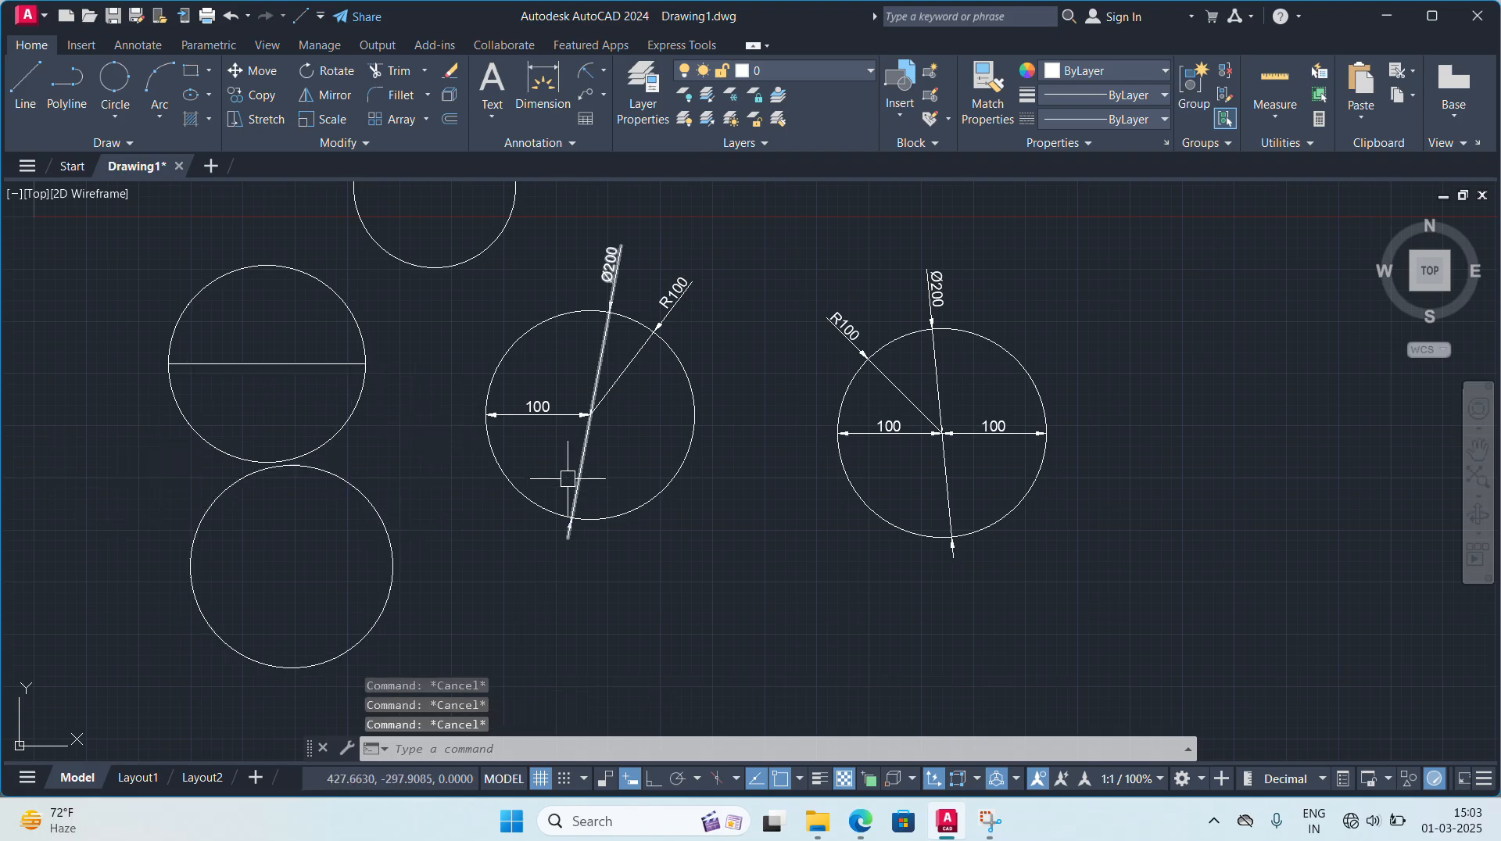
- Draw a zigzag of three connected line segments below the dimensioned circles, with the middle segment about 115 long
click(25, 82)
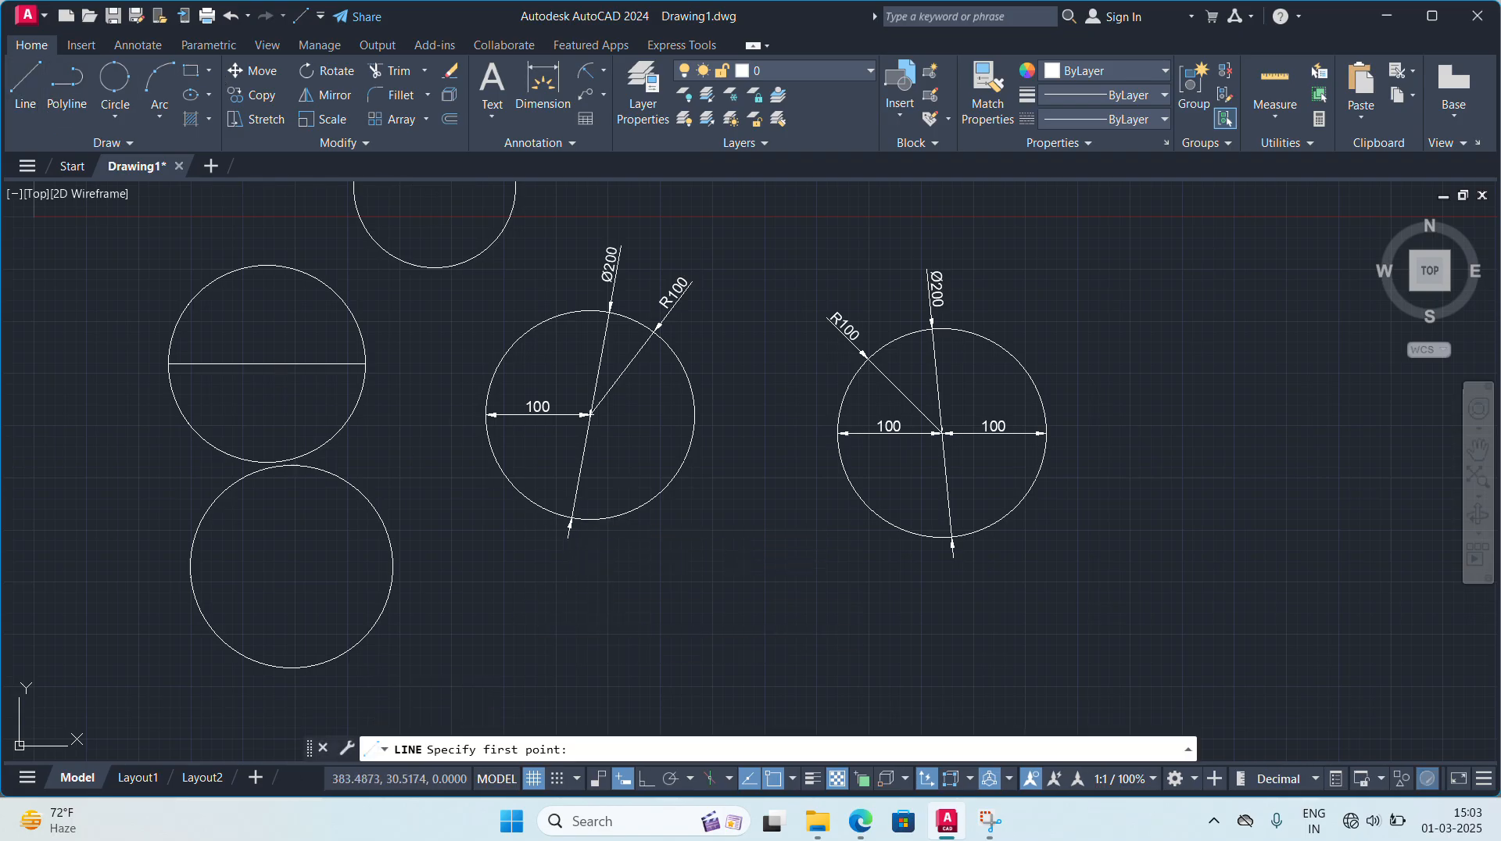
click(536, 625)
click(729, 565)
click(765, 678)
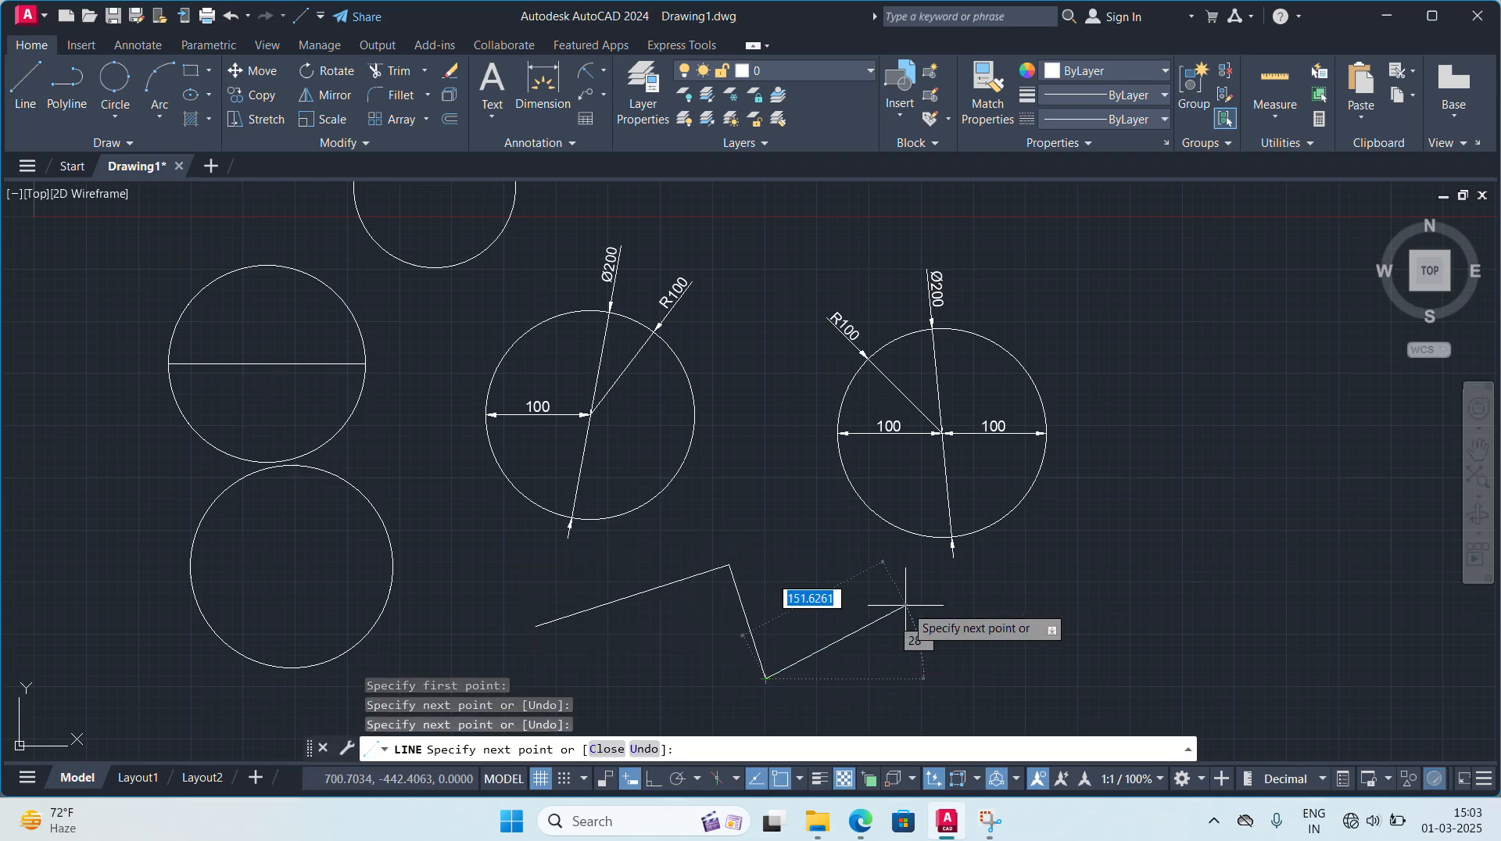
click(909, 600)
key(Escape)
key(Escape)
key(Escape)
key(Escape)
- Draw a 3-Point circle of radius about 113 through the first three vertices of the zigzag line
scroll(788, 453, down, 2)
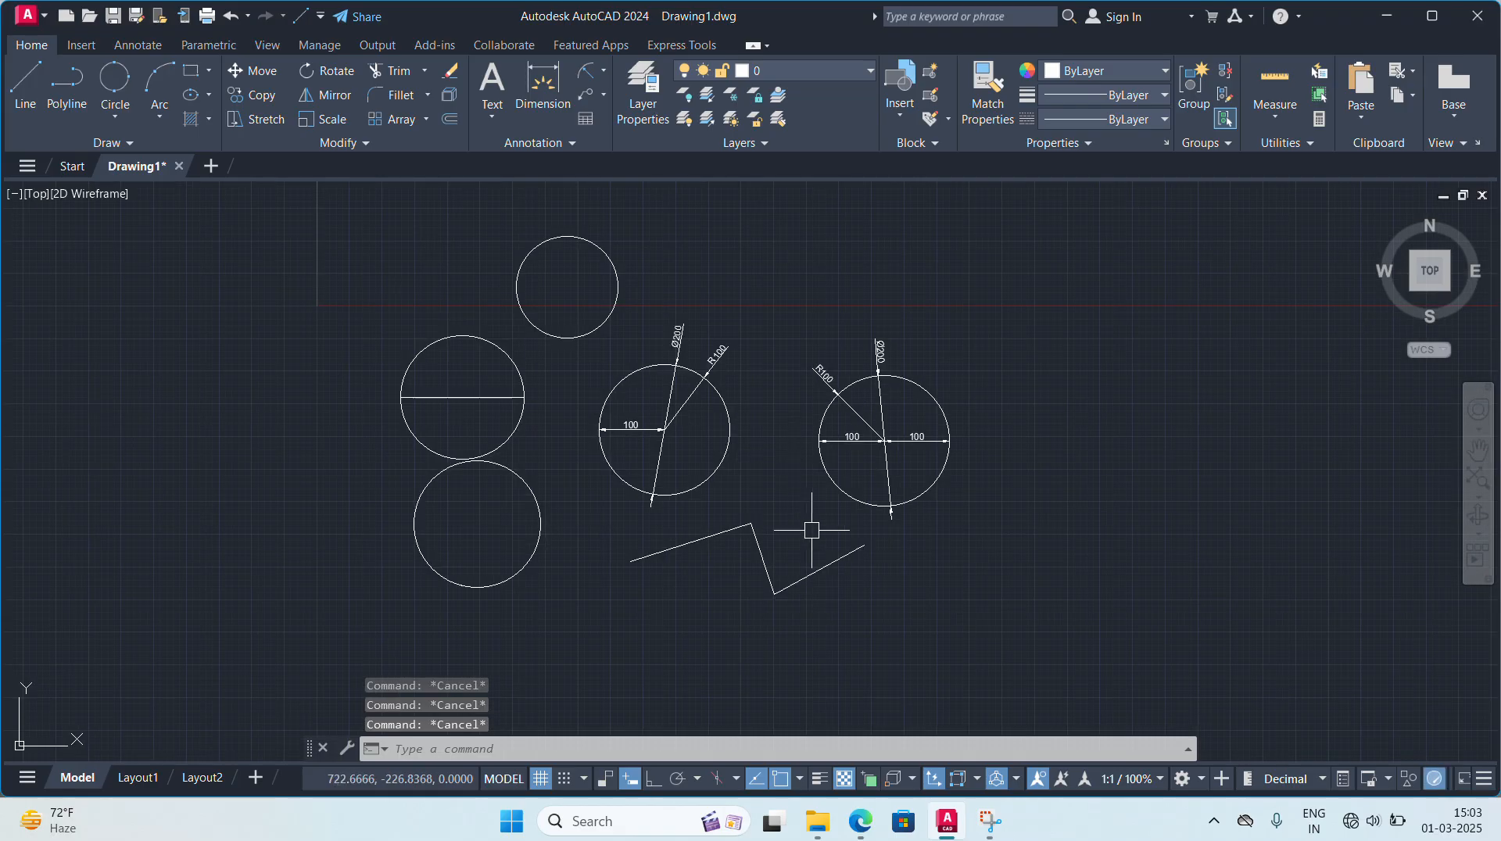
scroll(813, 547, up, 2)
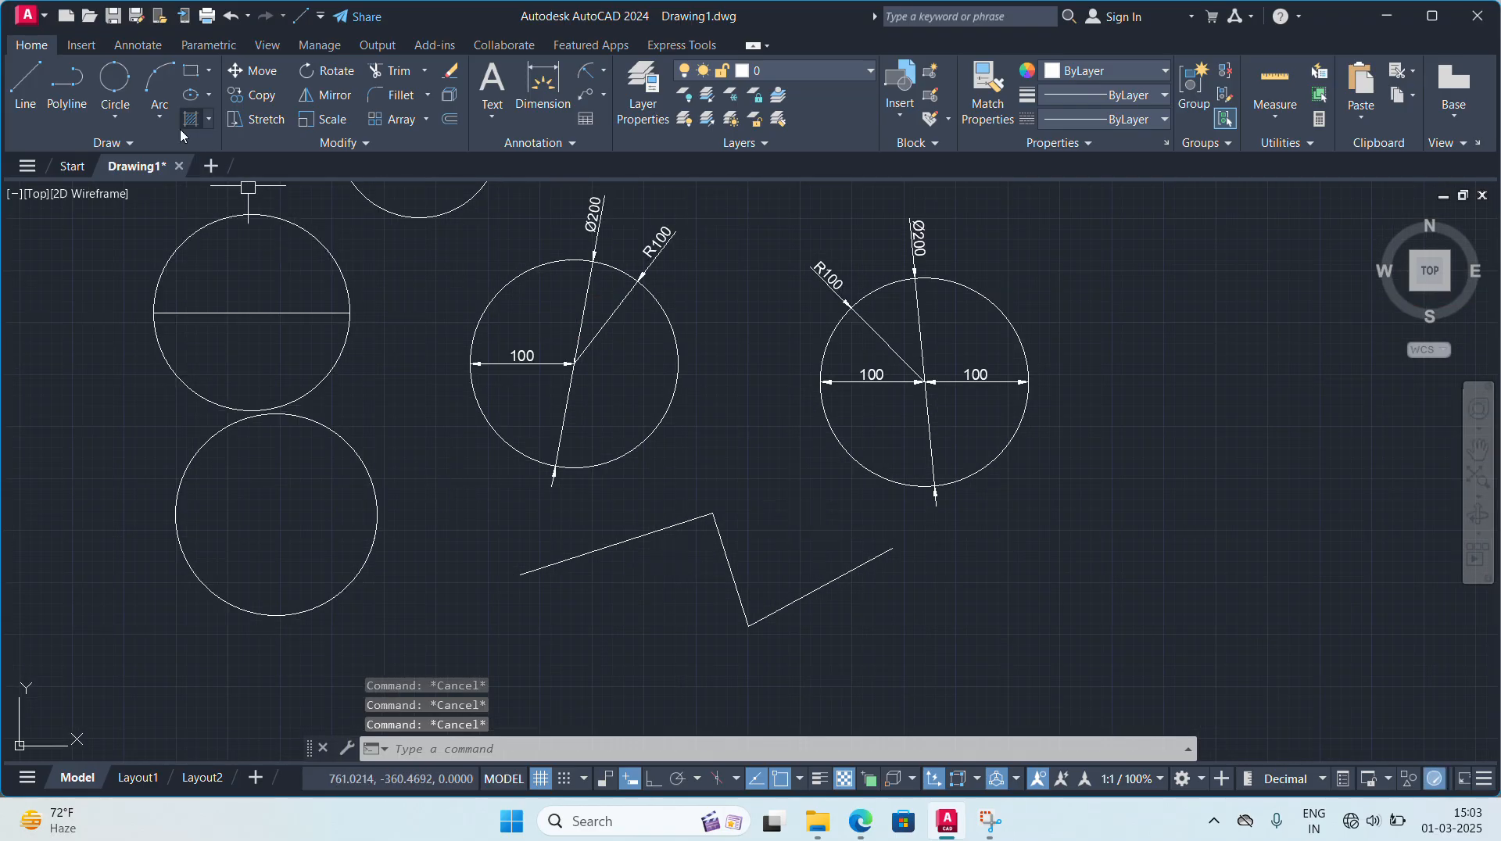
click(121, 83)
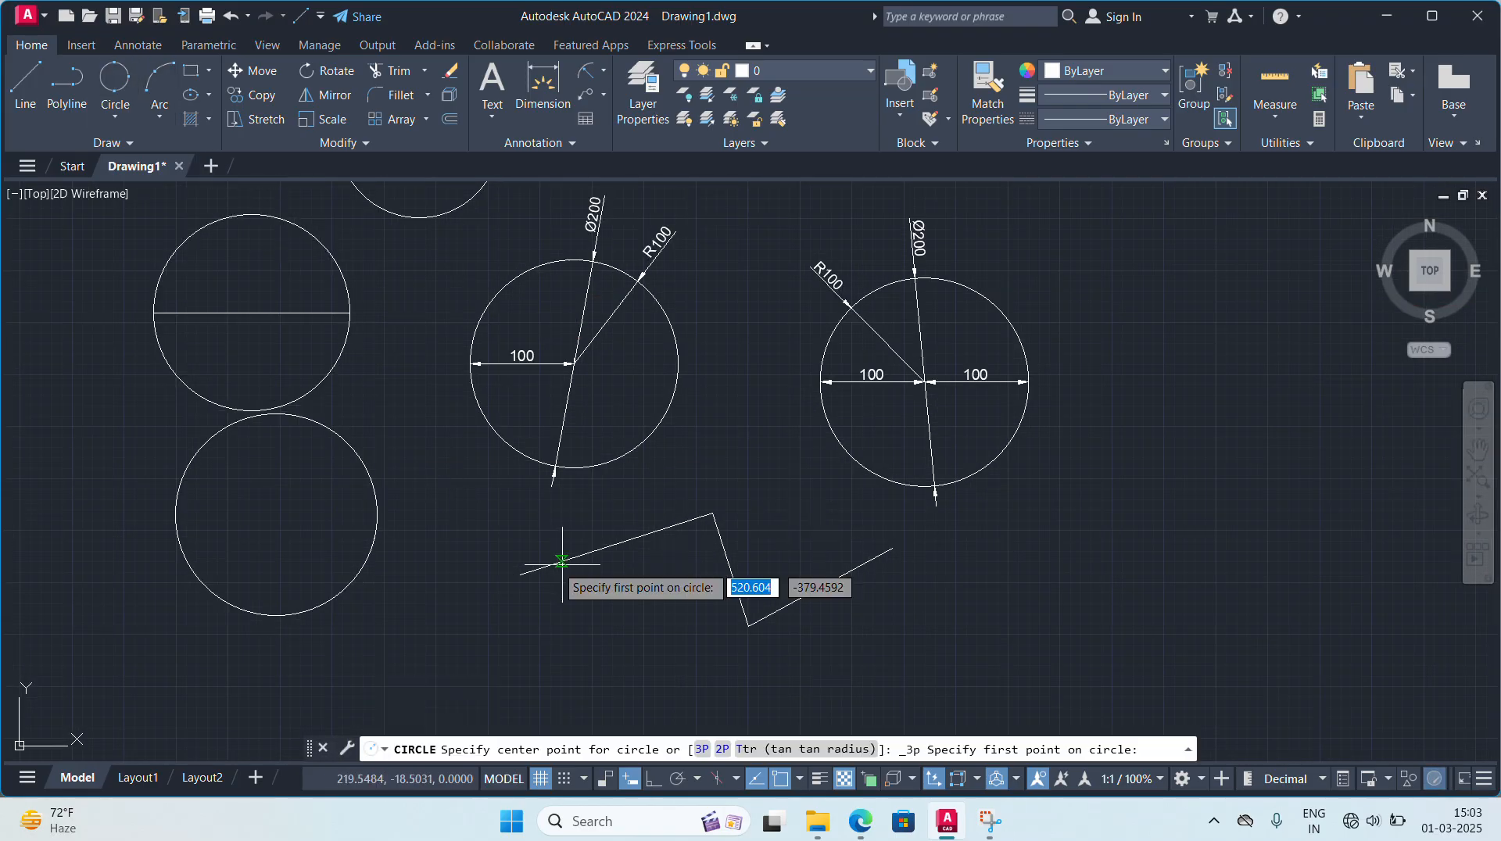
click(712, 513)
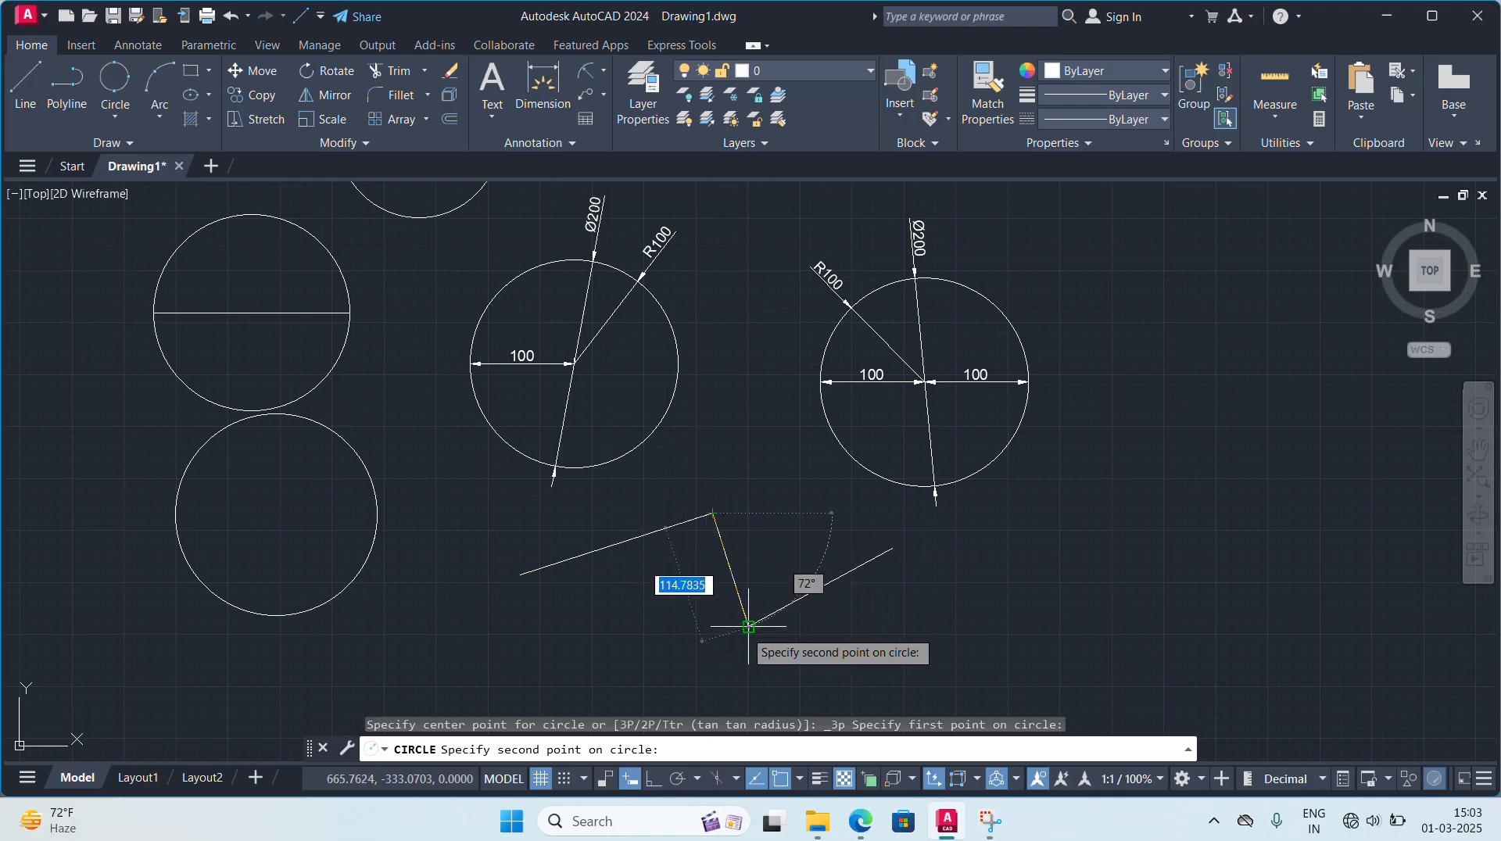
click(519, 574)
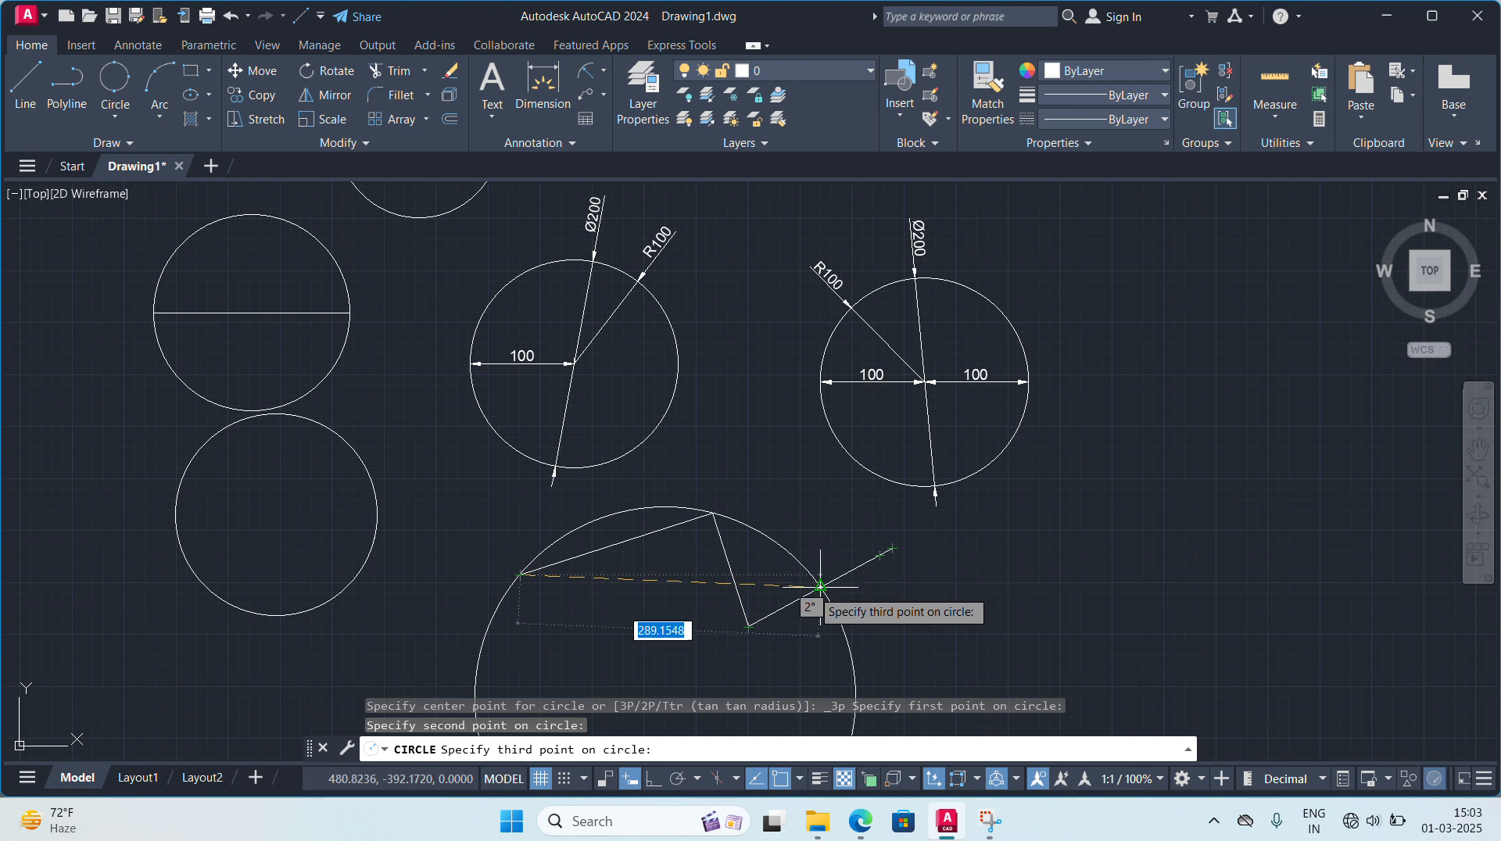
click(748, 626)
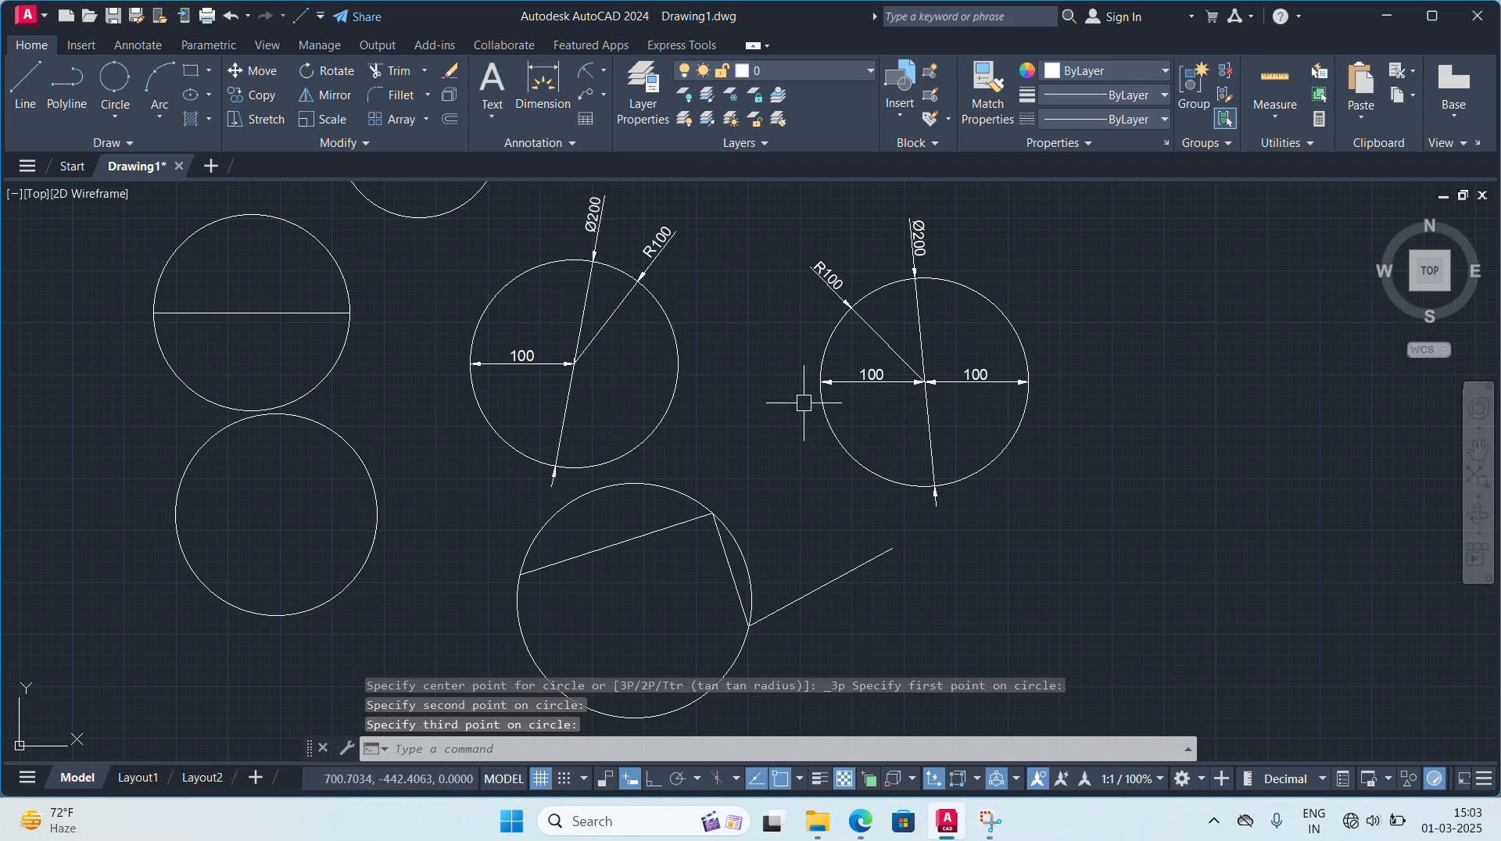
- Draw a Center, Radius circle with a radius of about 63 in the empty area beyond the dimensioned circles
scroll(800, 417, down, 2)
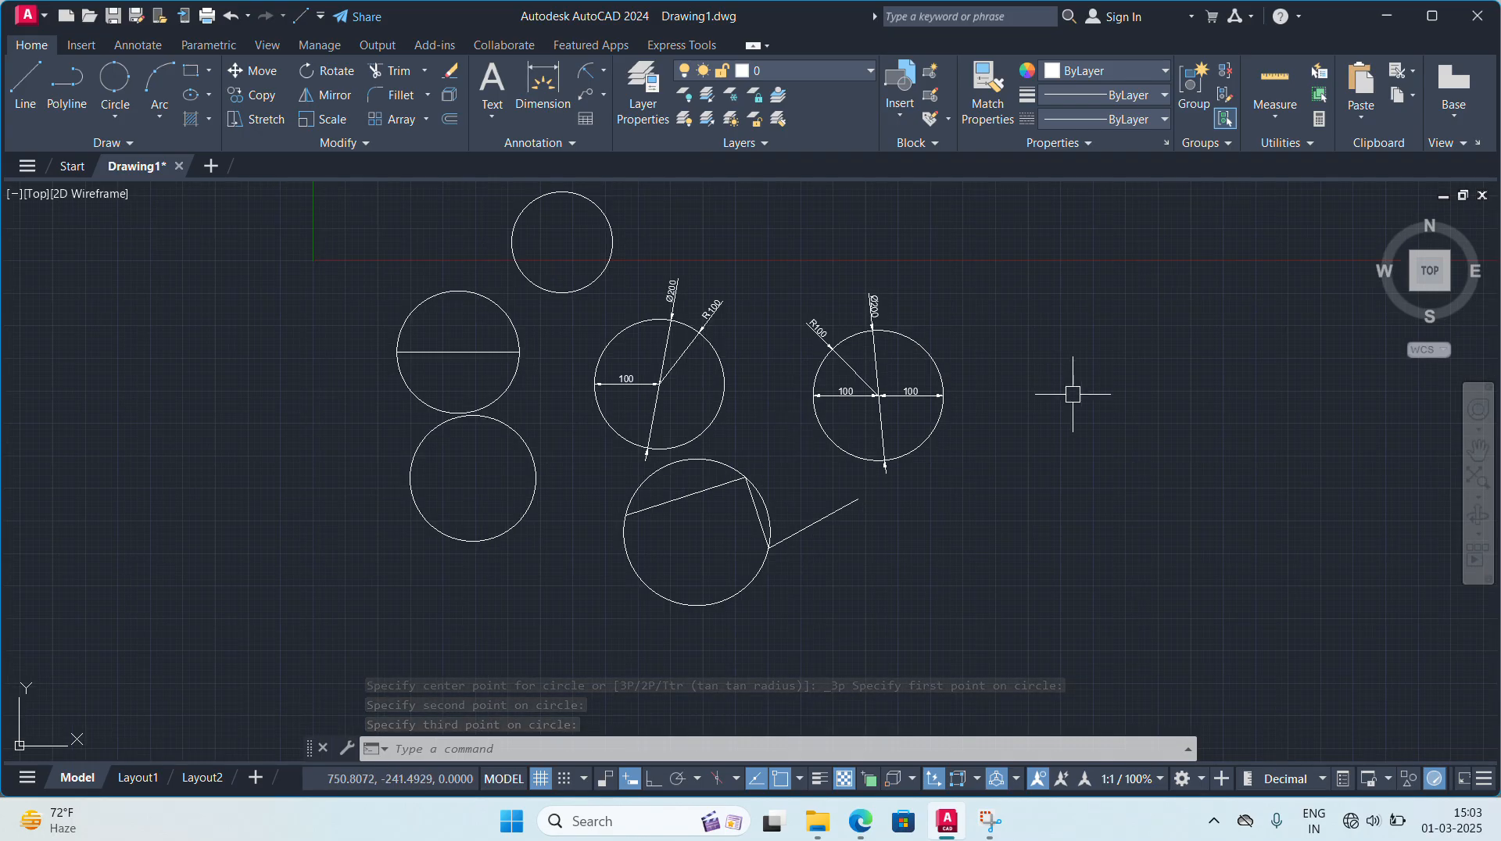
scroll(1084, 379, up, 2)
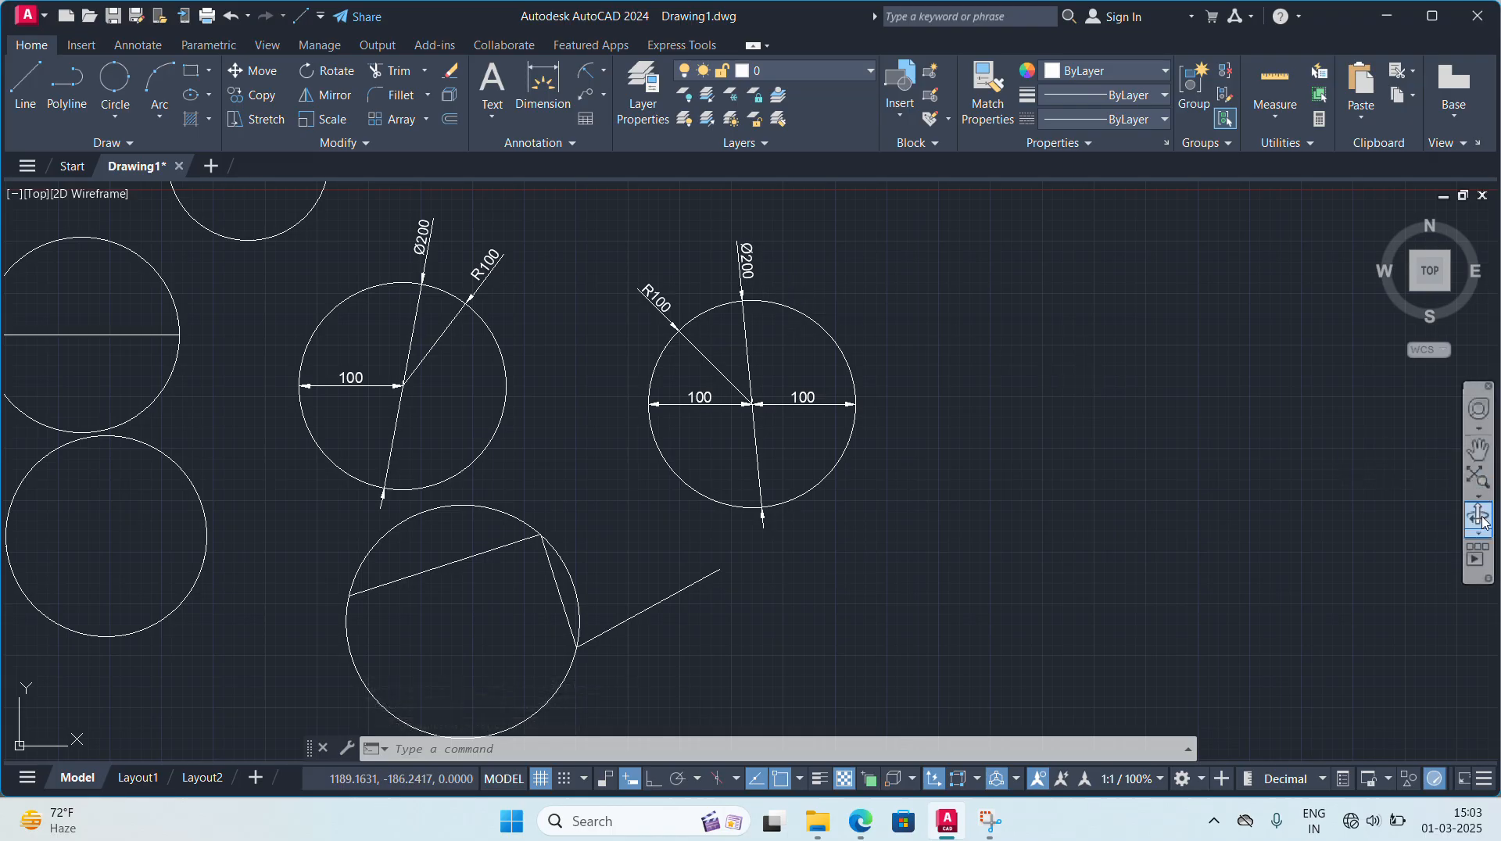
click(1478, 451)
mouse_move(1350, 445)
mouse_down()
mouse_move(1196, 429)
mouse_move(528, 475)
mouse_up()
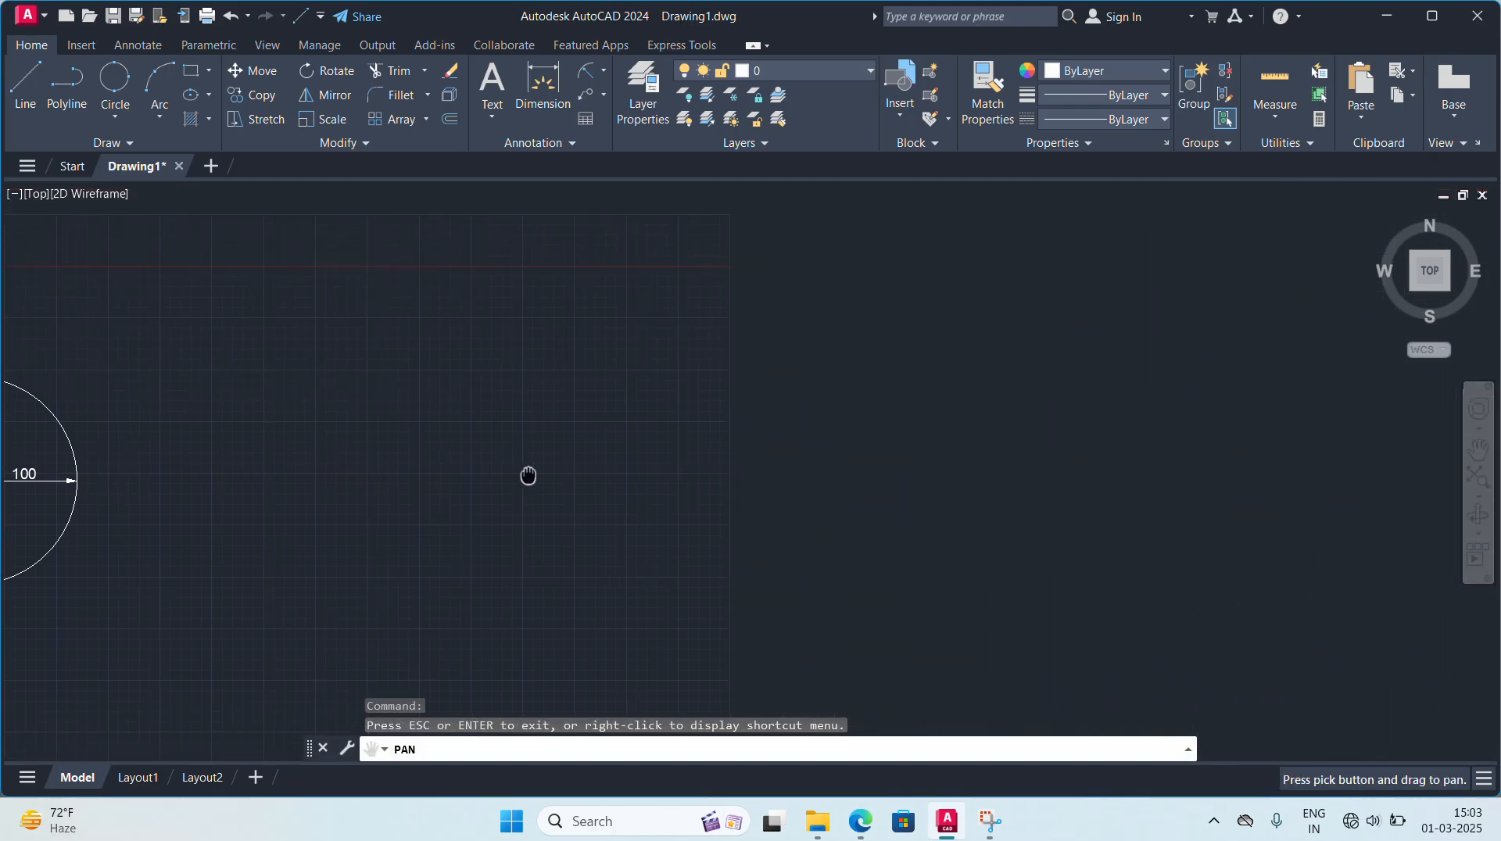
key(Escape)
key(Escape)
key(Escape)
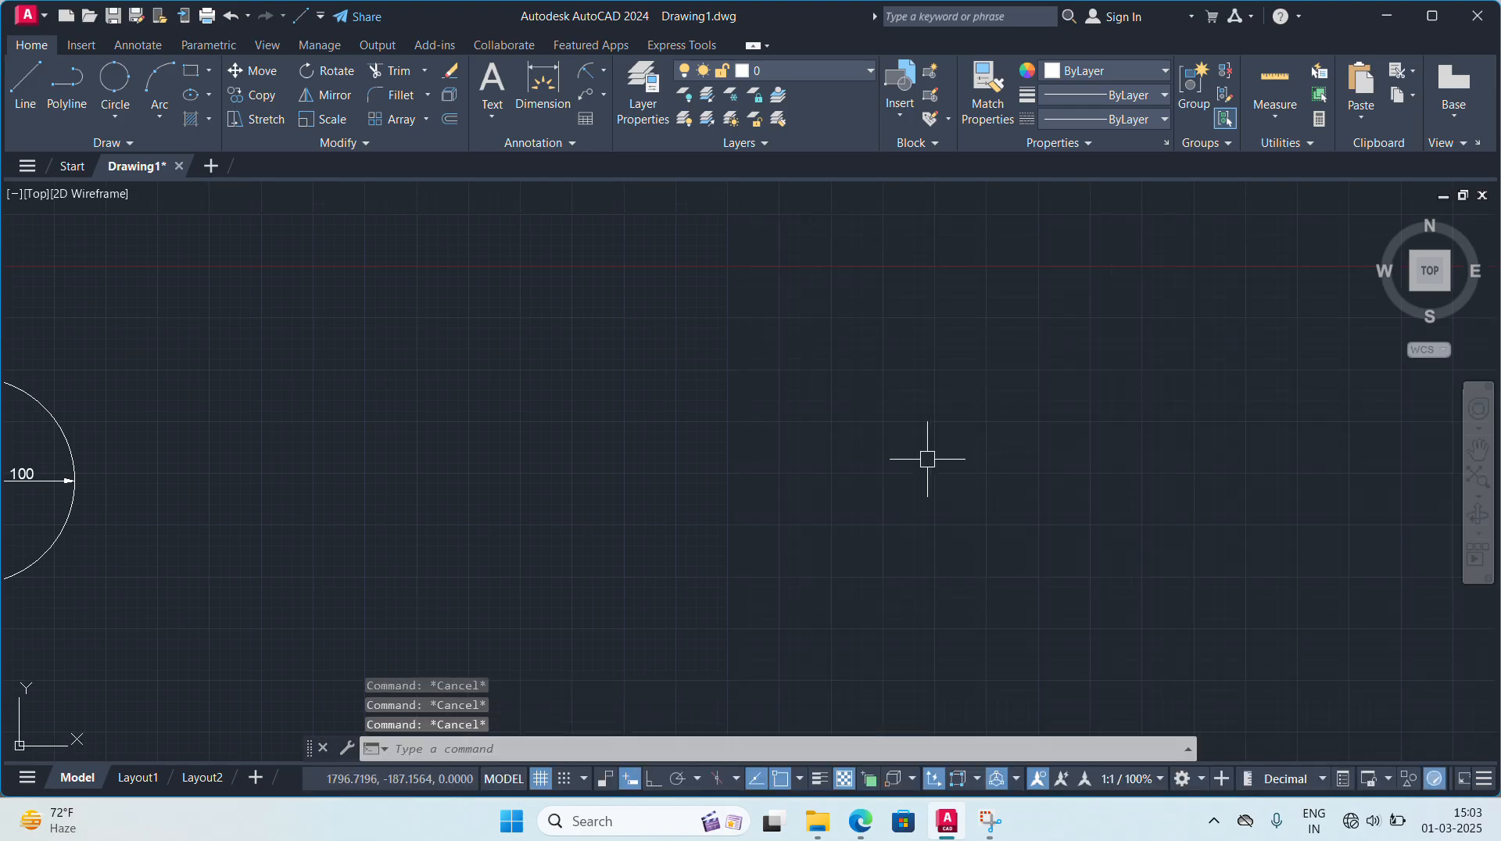
click(125, 122)
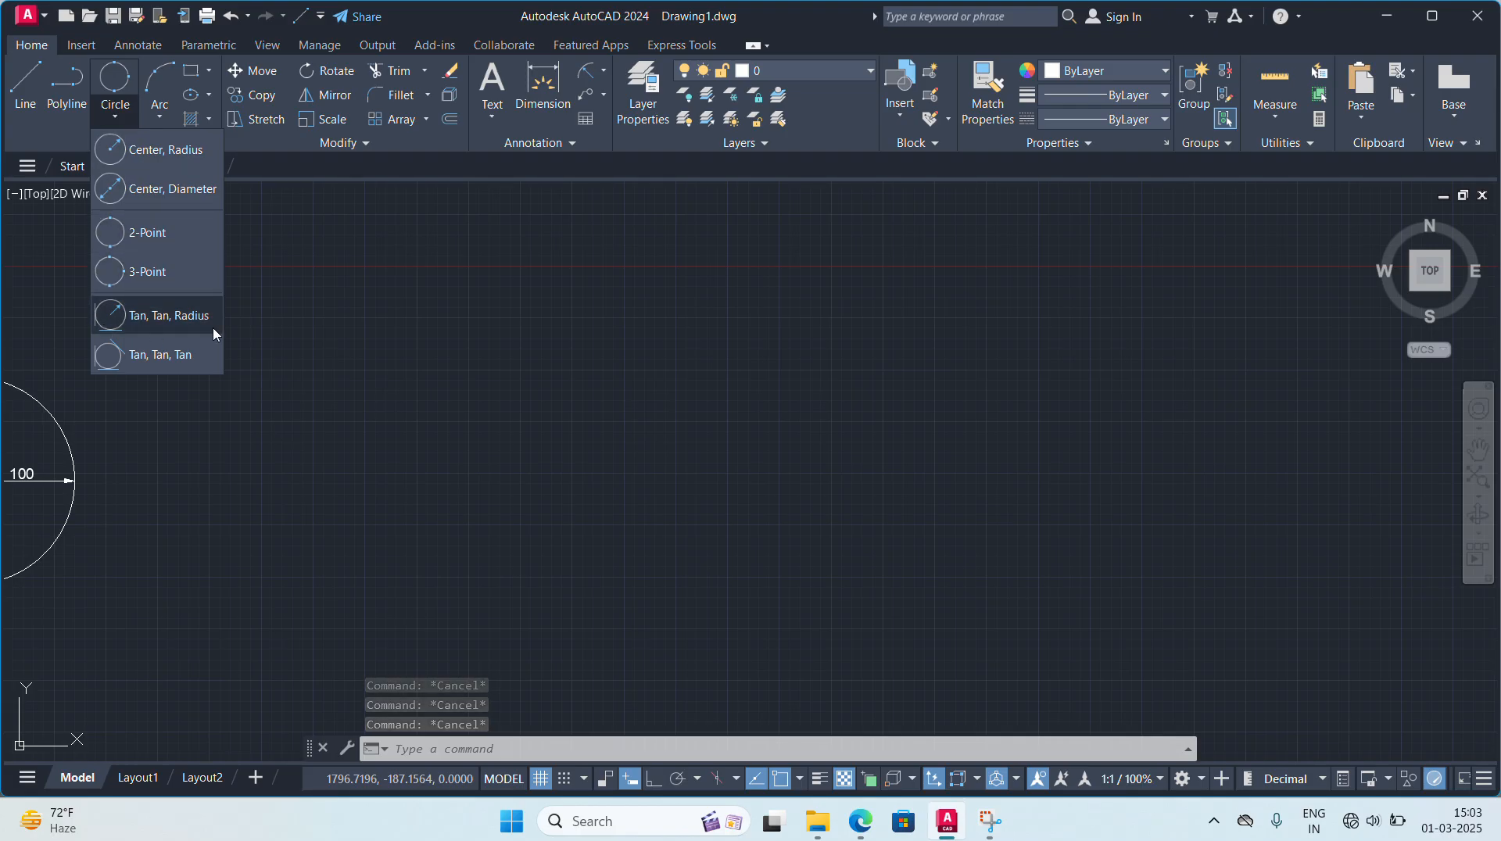
click(115, 113)
click(170, 149)
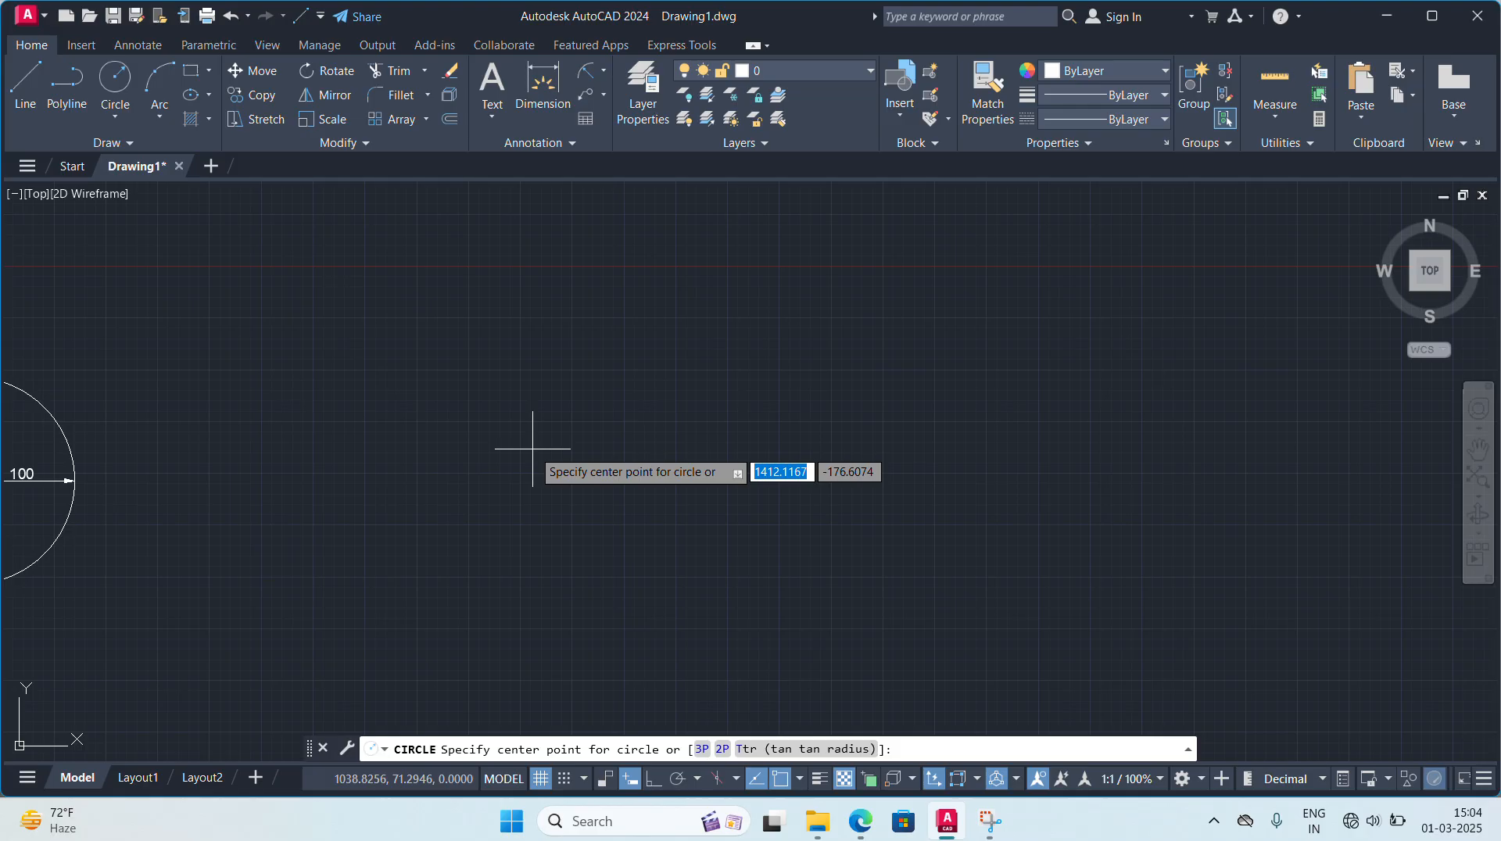
click(511, 376)
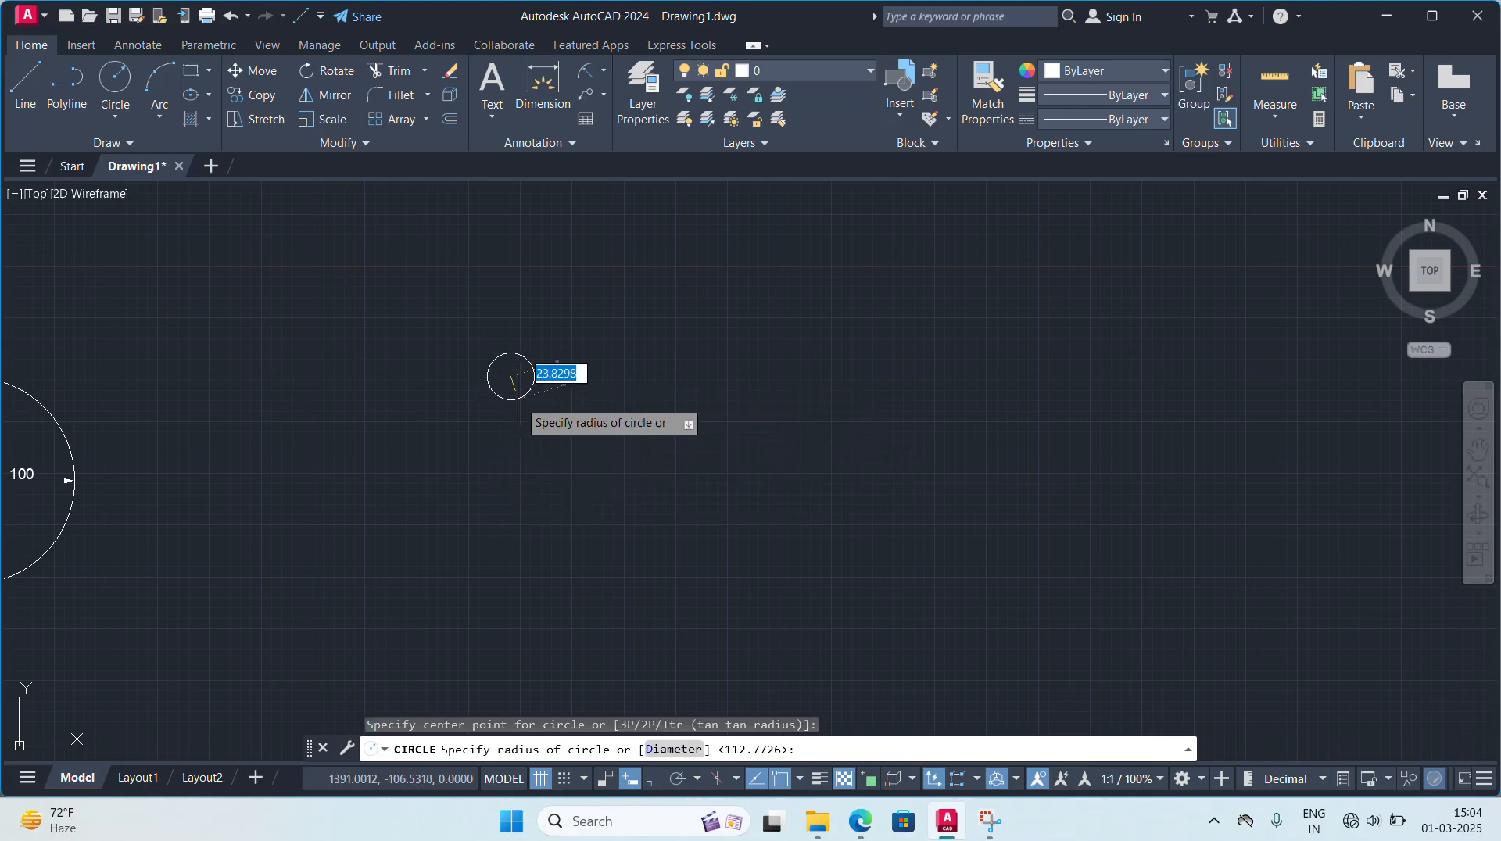
click(533, 437)
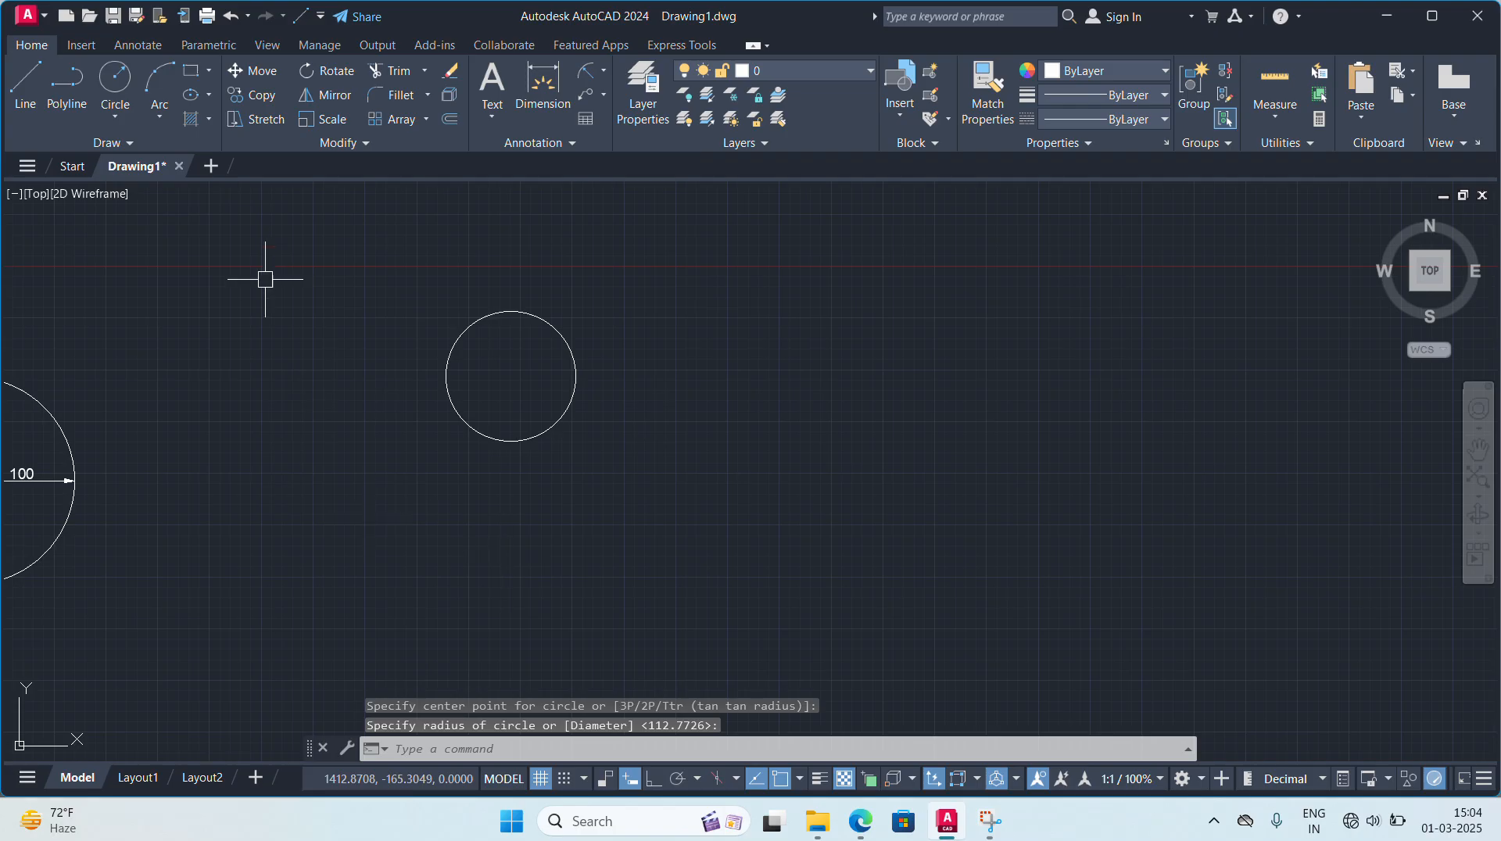
- Draw a second circle of radius about 66, separate from and diagonally below the new 63-radius circle
text(c)
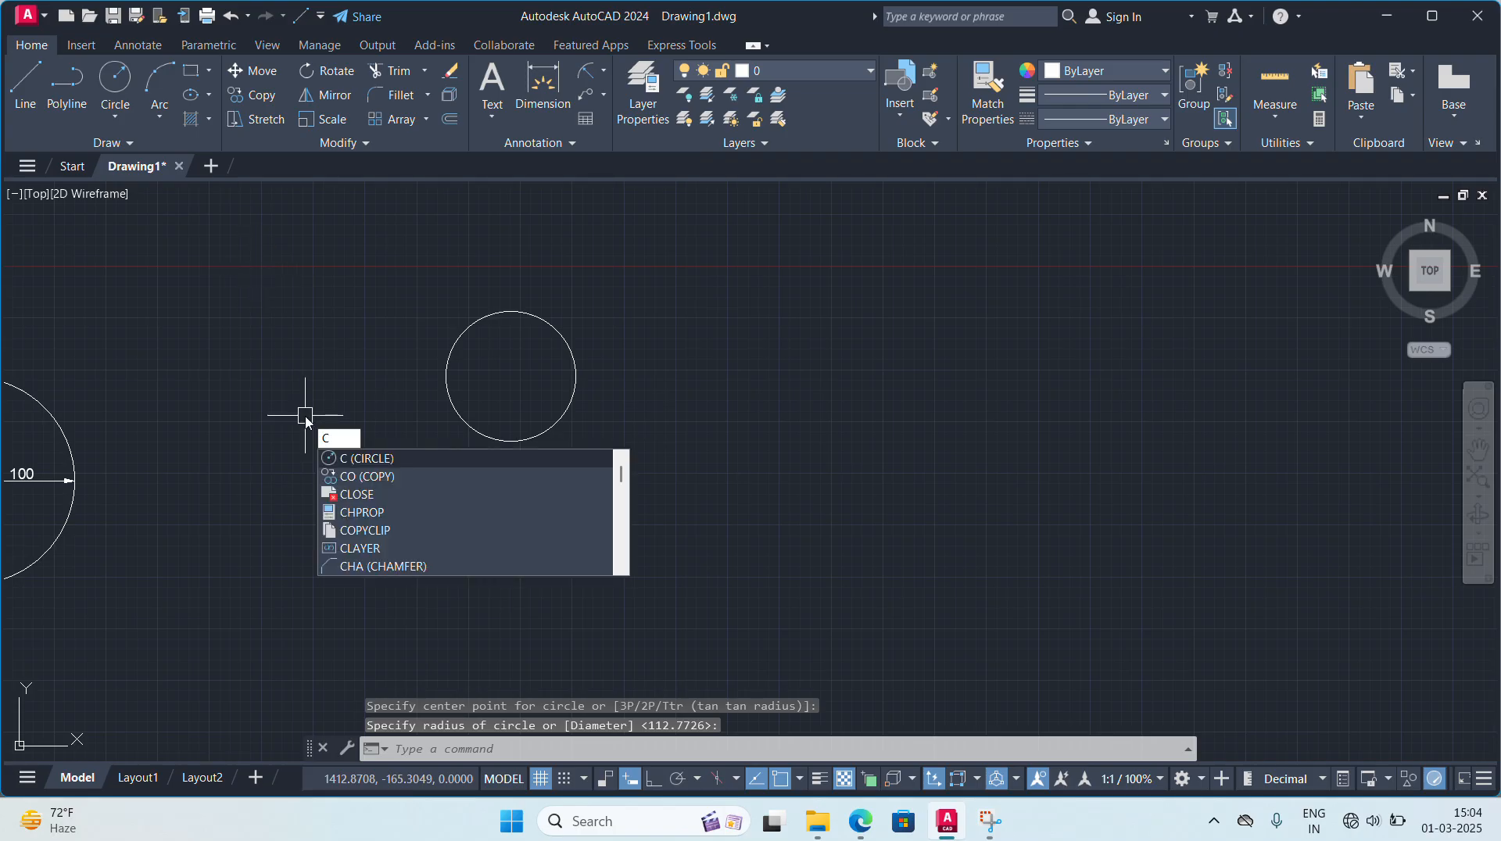
key(Return)
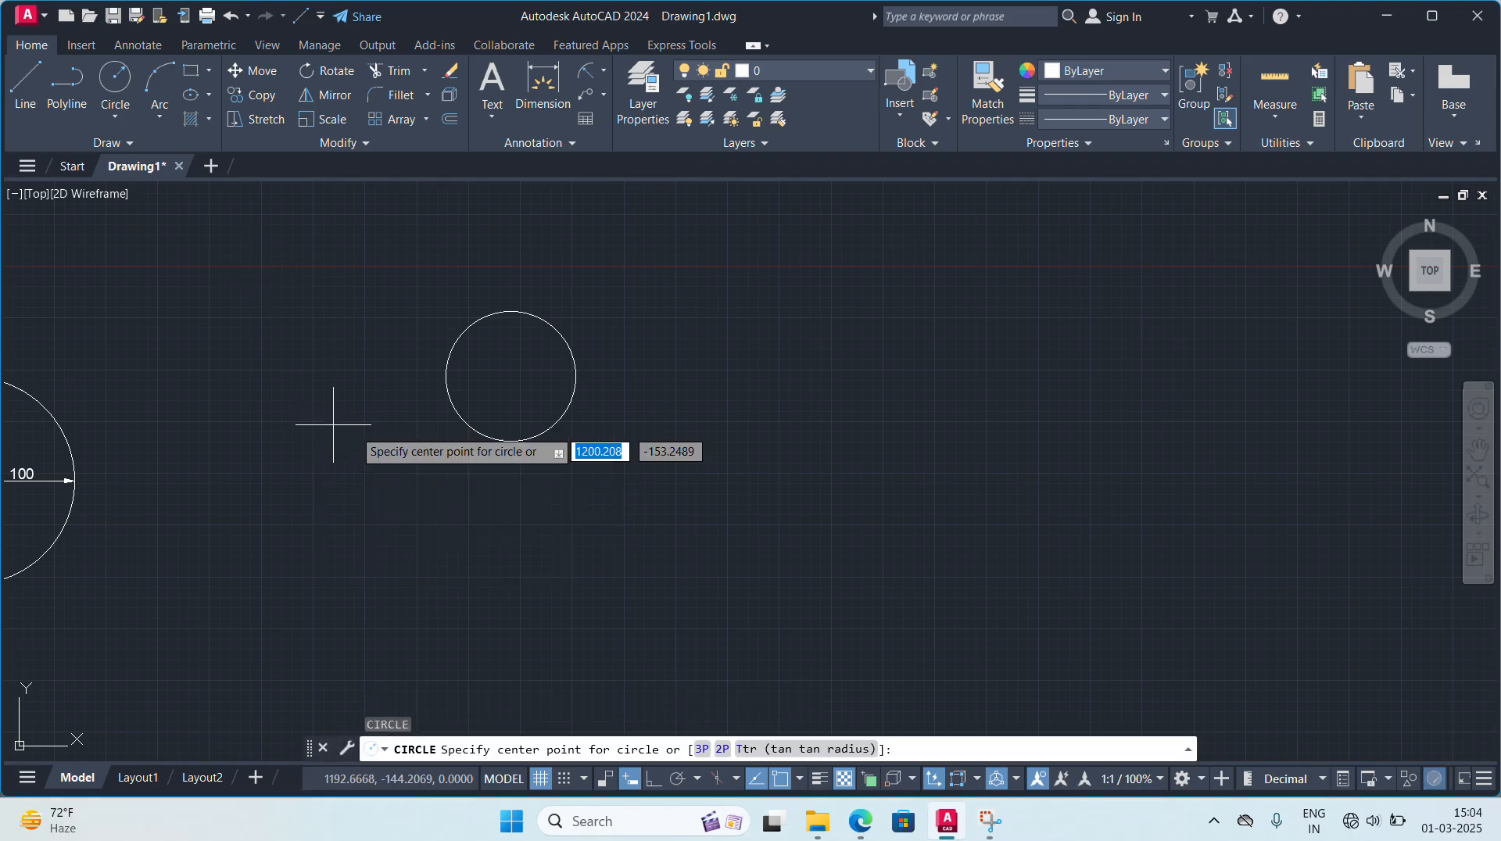
click(688, 512)
click(723, 571)
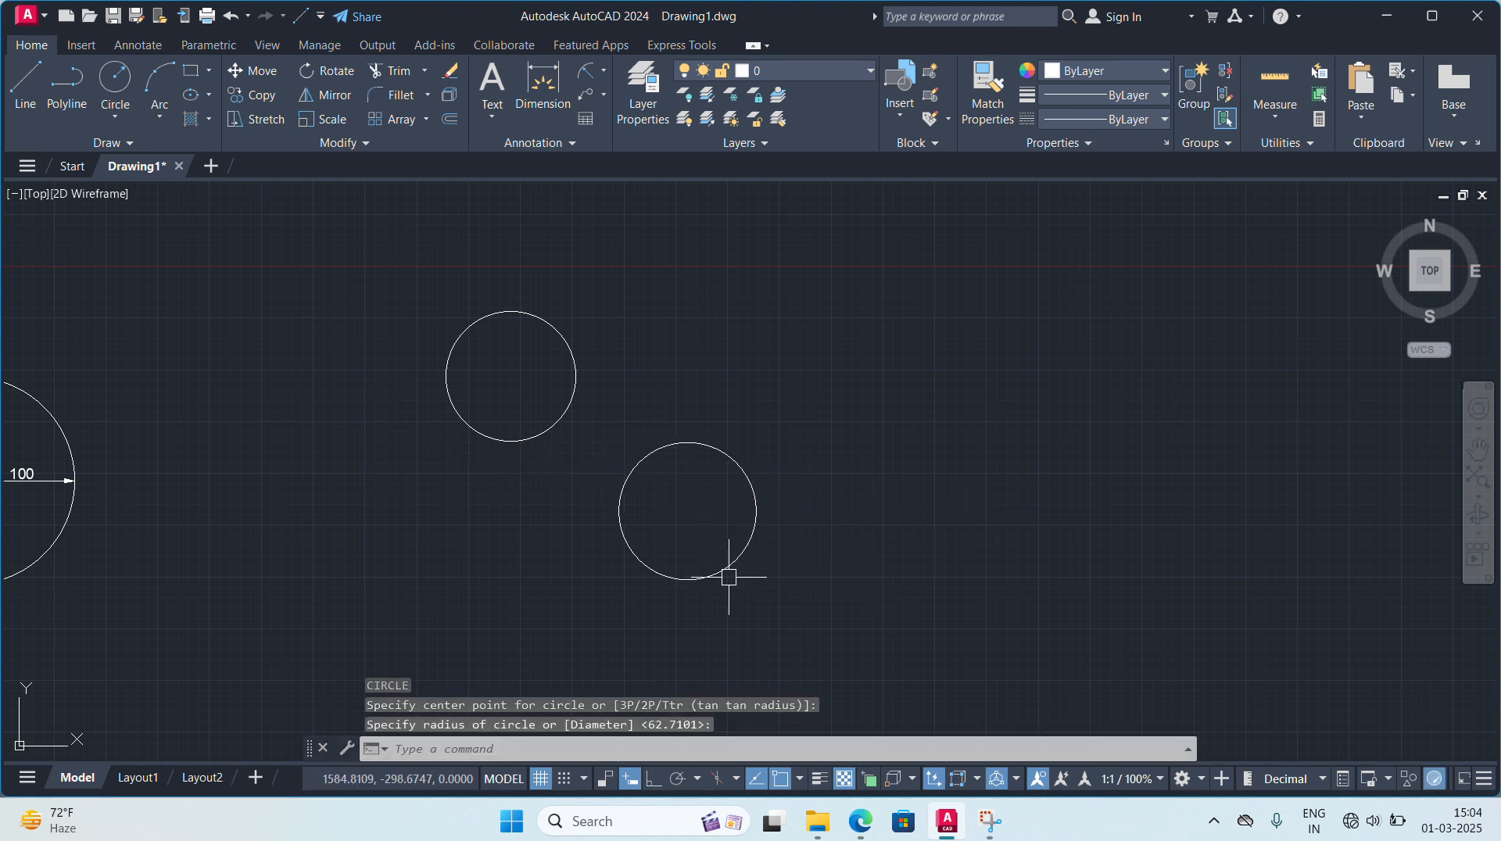
- Draw two connected lines forming an open L-shaped corner to the right of the two new circles
click(25, 78)
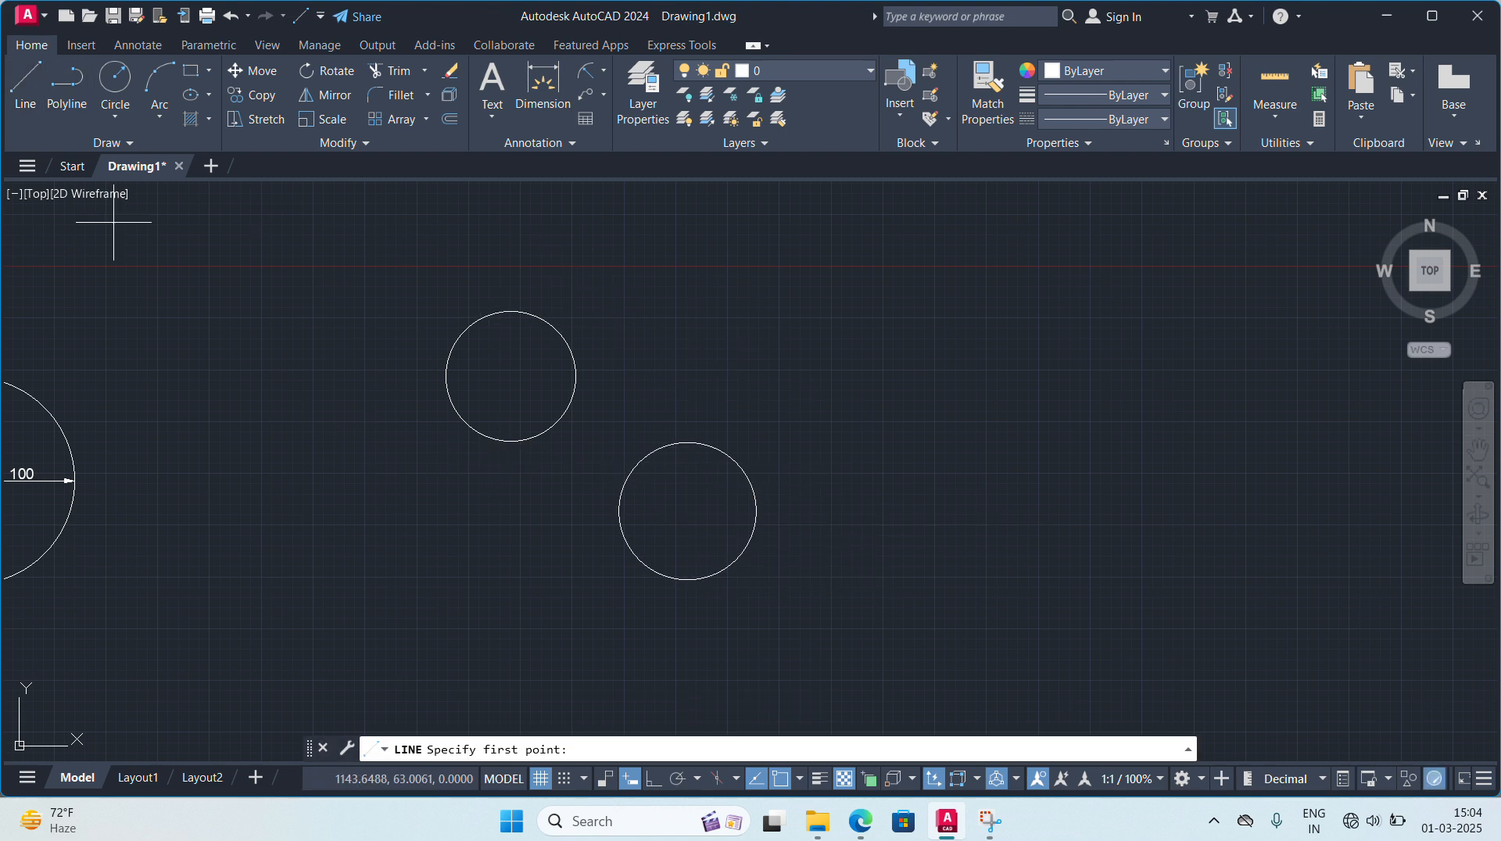
click(984, 279)
click(1010, 506)
click(1259, 490)
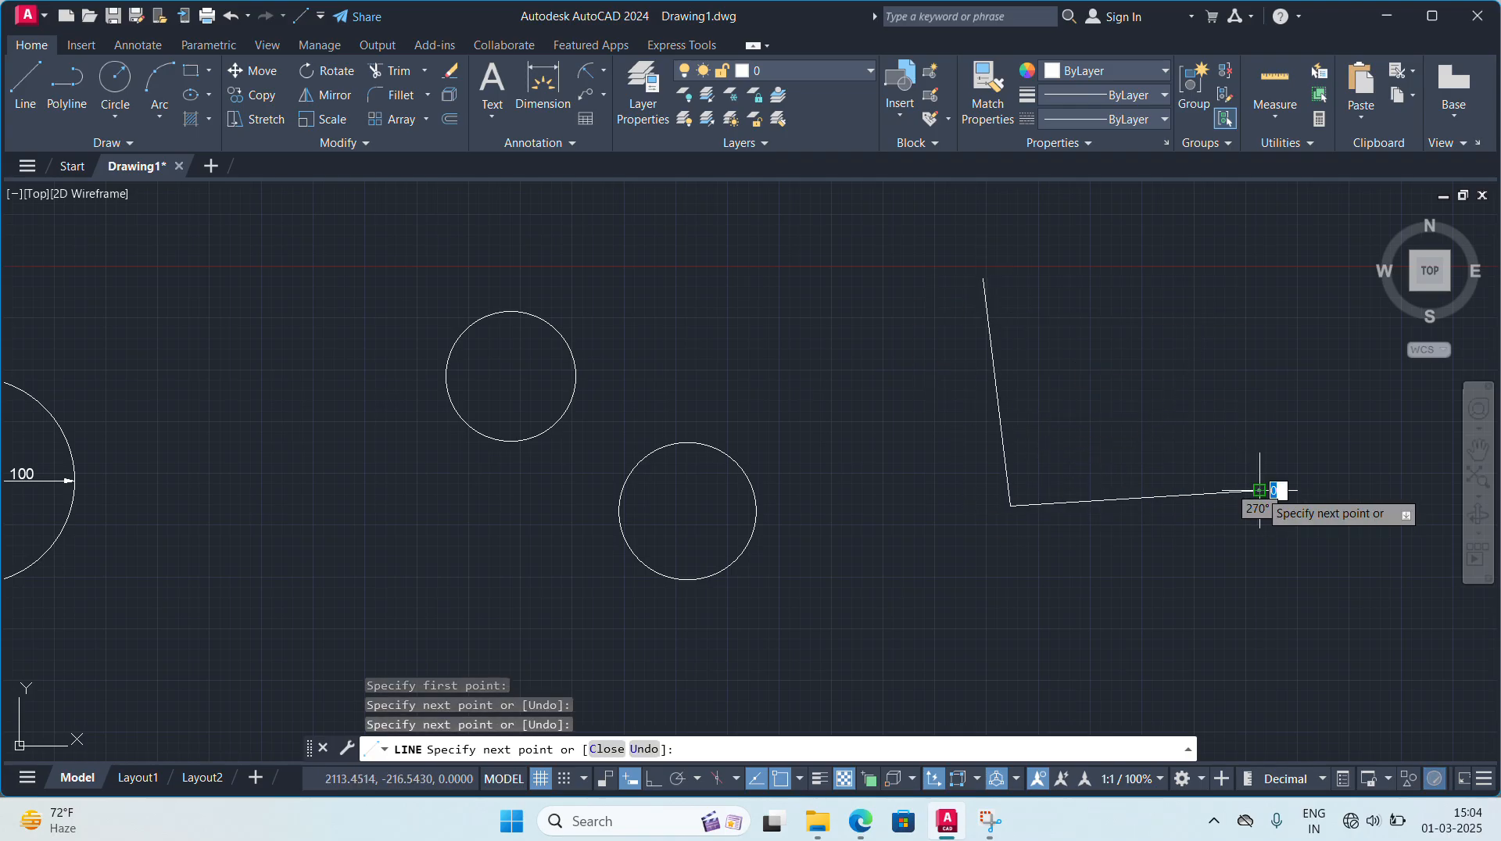
key(Escape)
key(Escape)
key(Escape)
key(Escape)
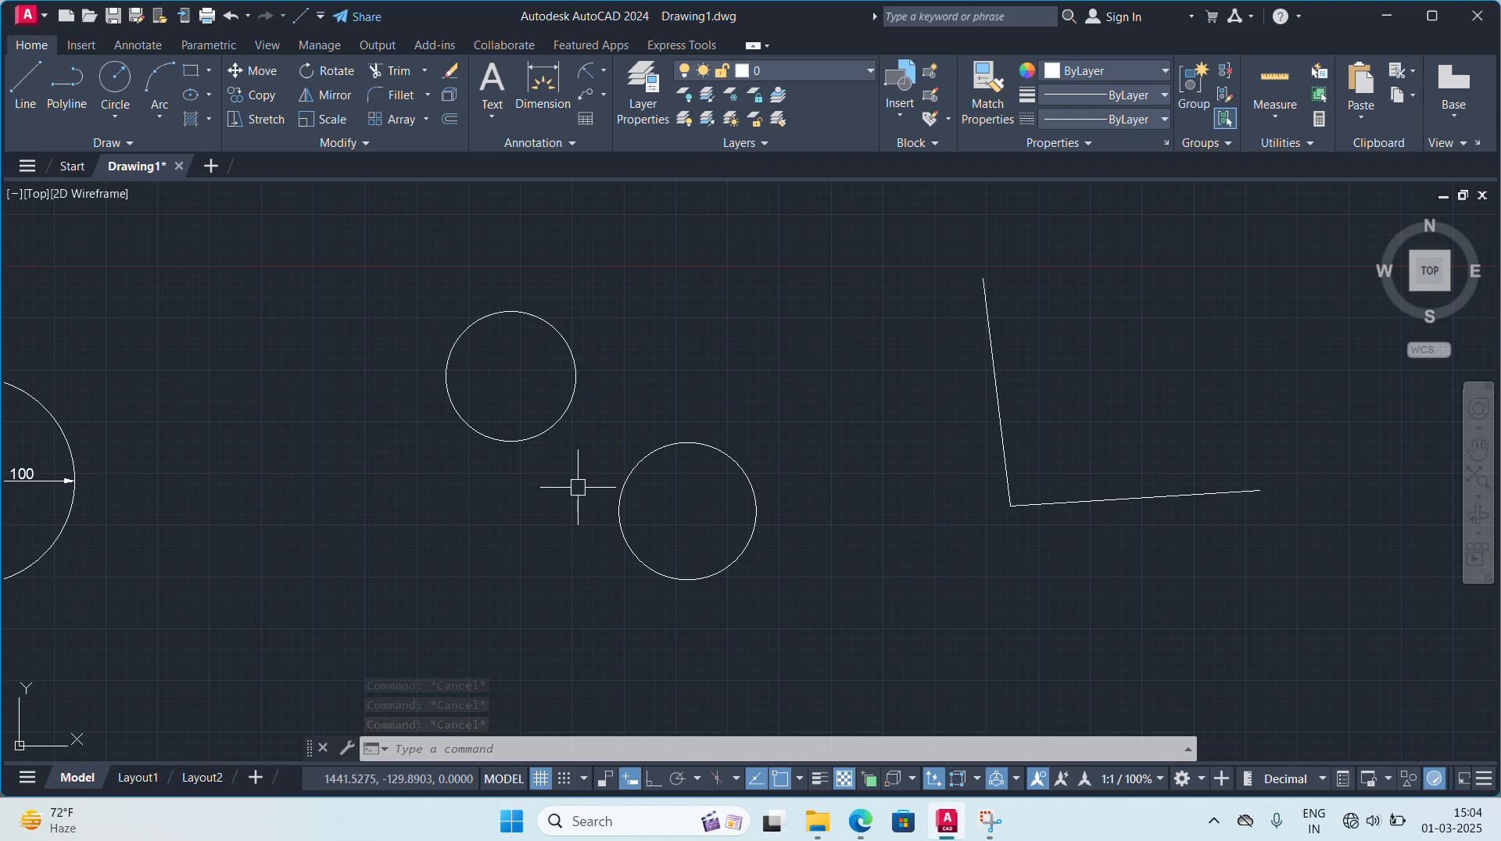
- Draw a Tan, Tan, Radius circle of radius 50 tangent to the lower sides of the two new circles
click(119, 115)
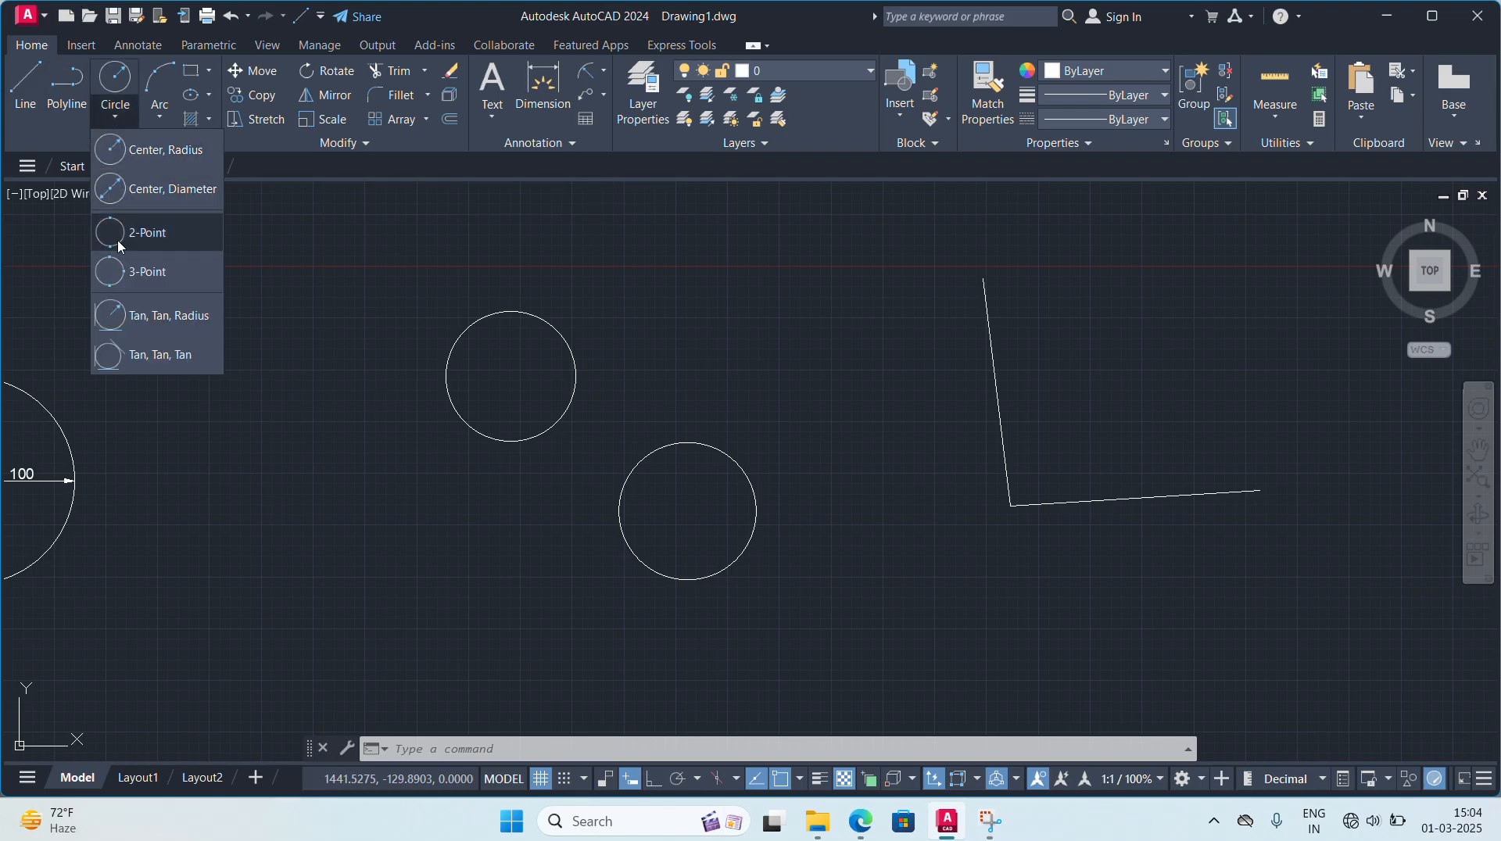
click(143, 322)
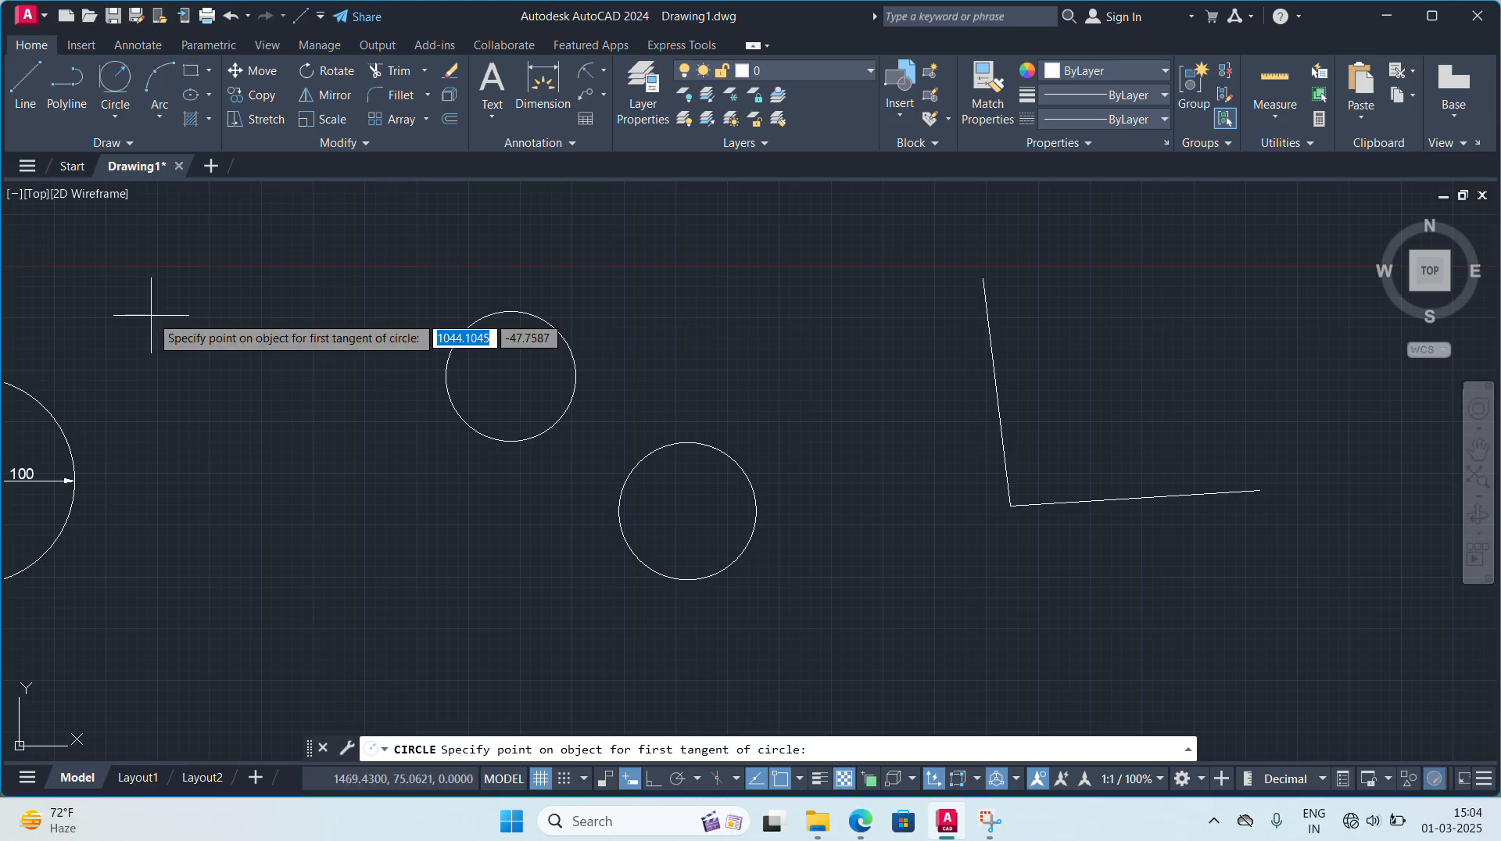
click(500, 437)
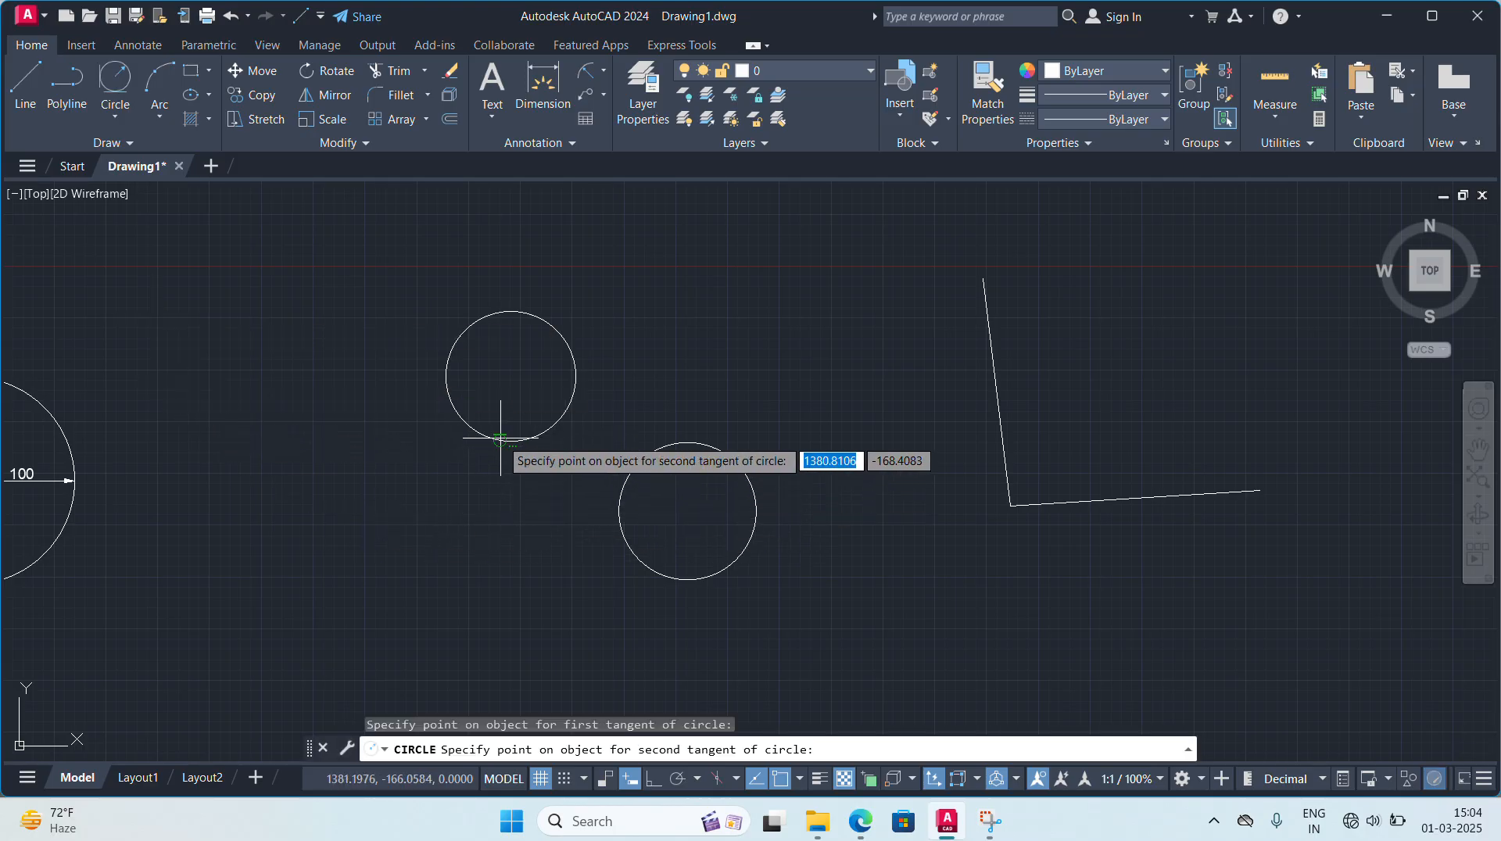
click(612, 556)
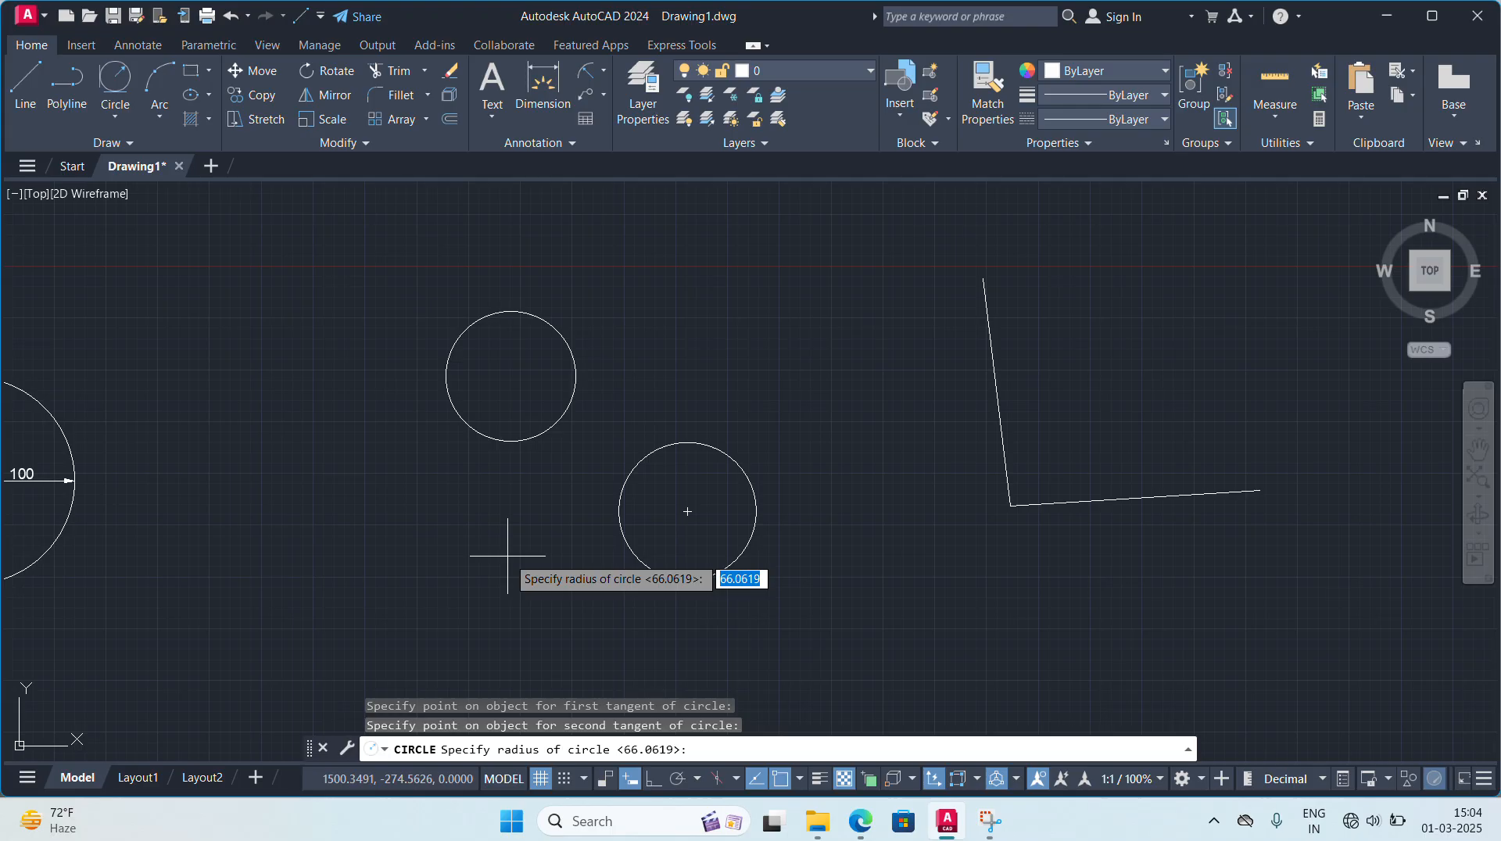
key(Return)
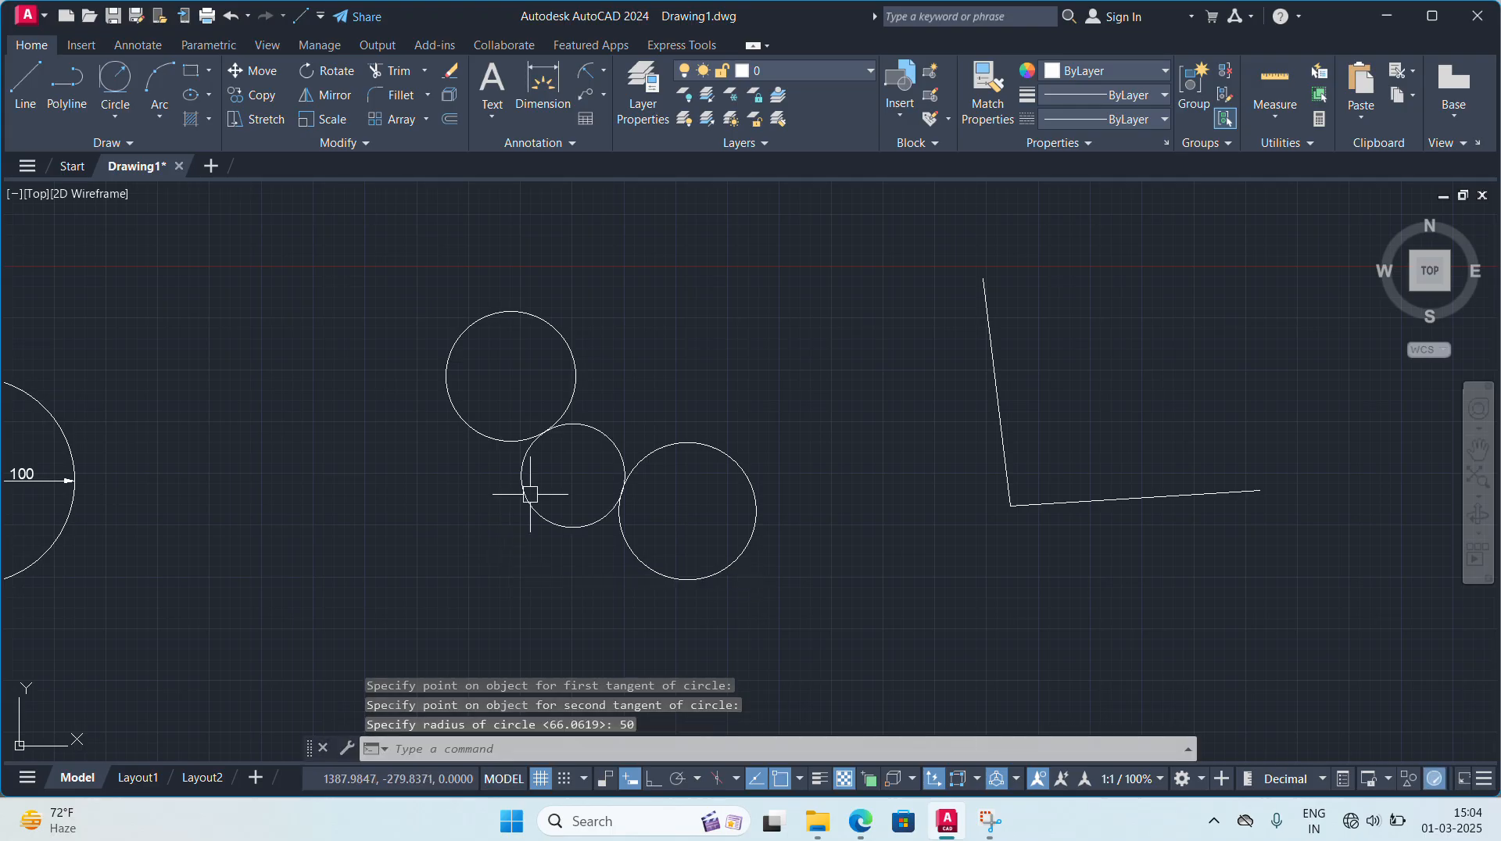
- Trim the outer part of the 50-radius tangent circle and add a radius dimension to the remaining connecting arc
click(406, 71)
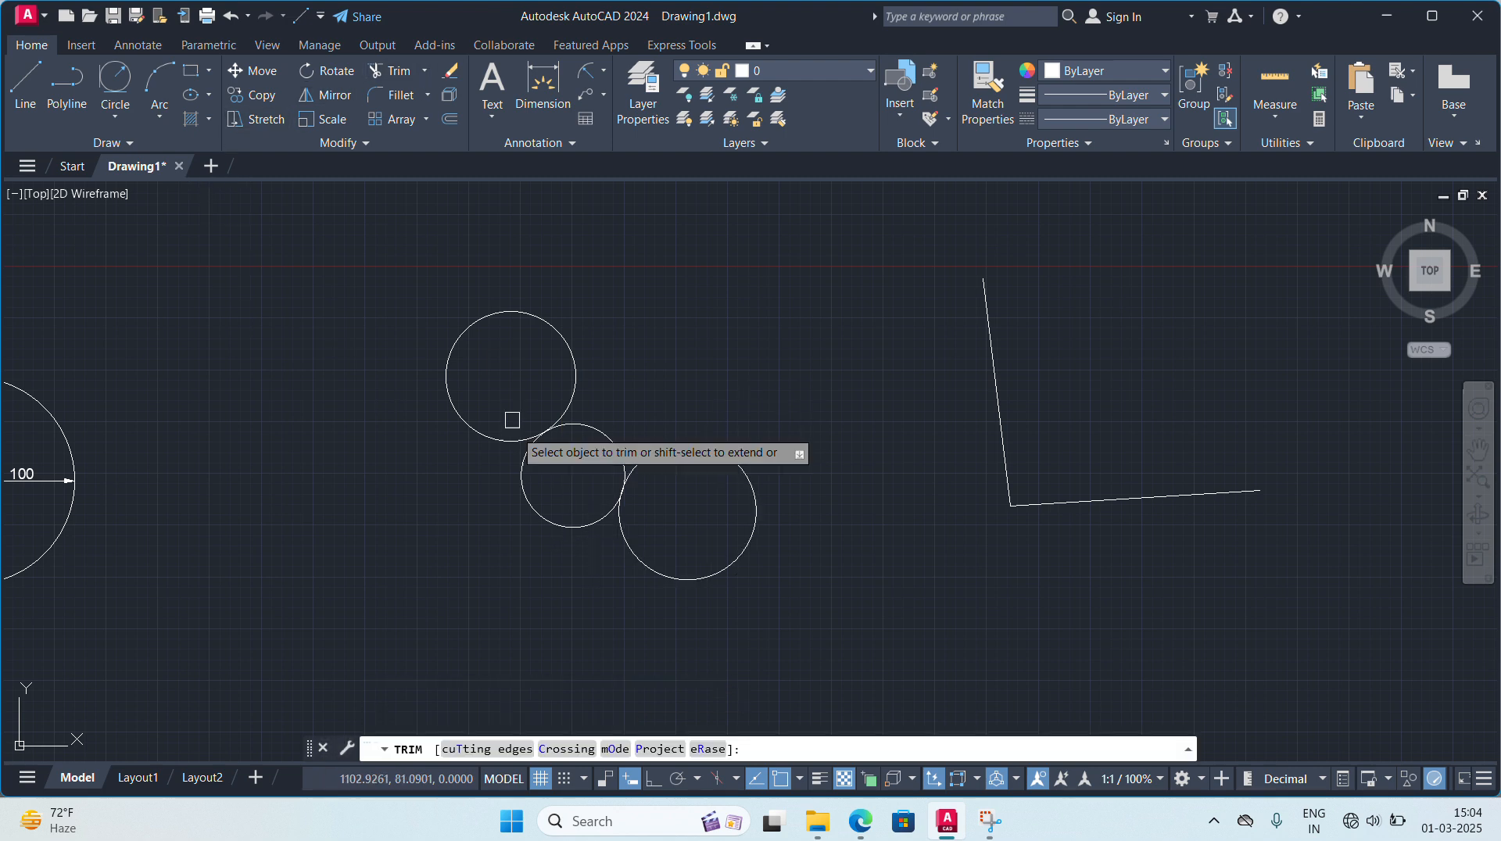
click(547, 524)
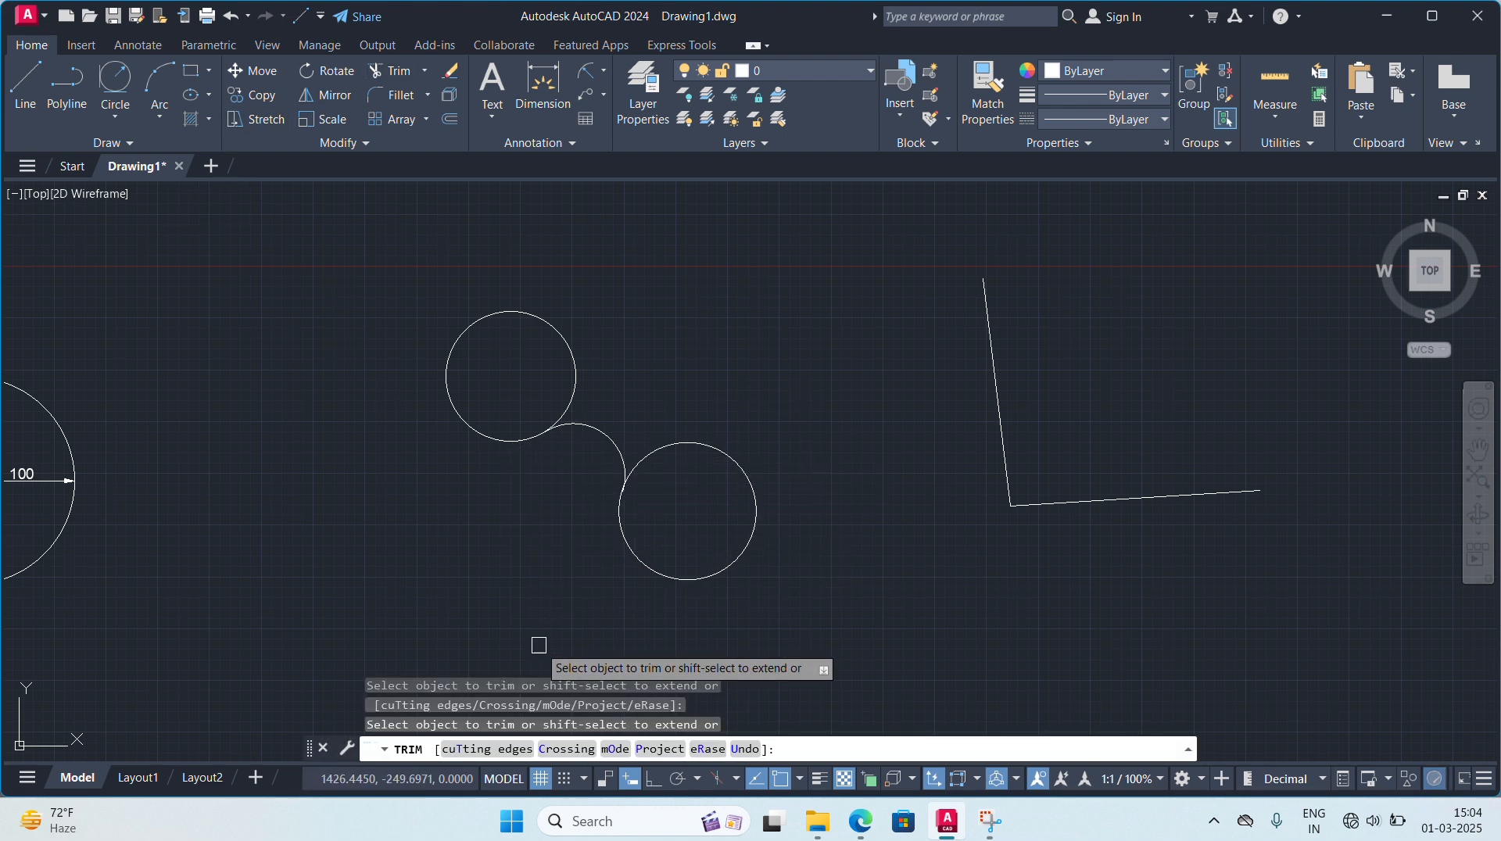
key(Escape)
key(Escape)
key(Escape)
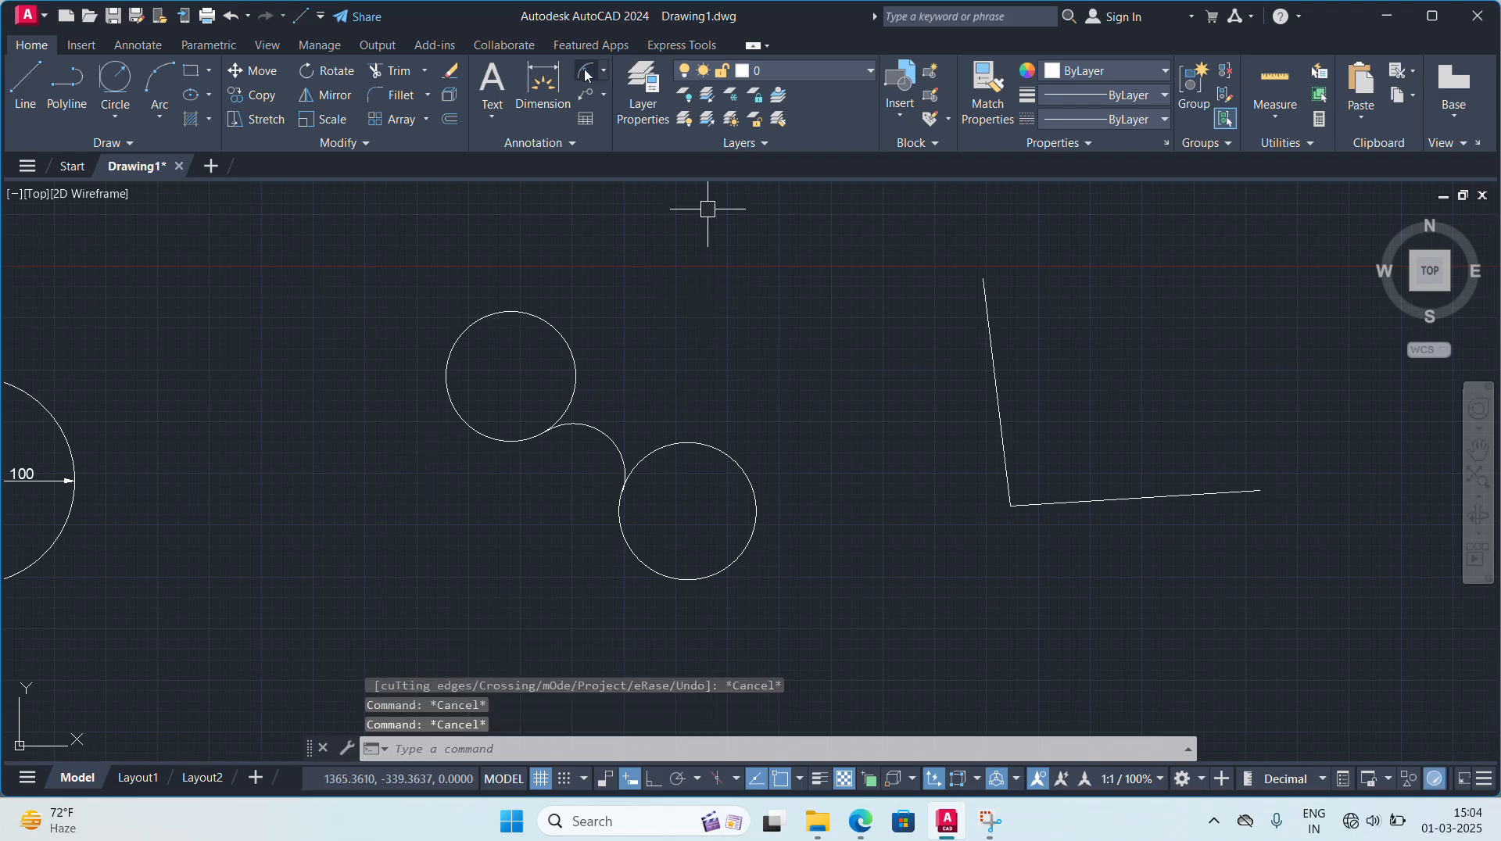
click(587, 72)
click(596, 434)
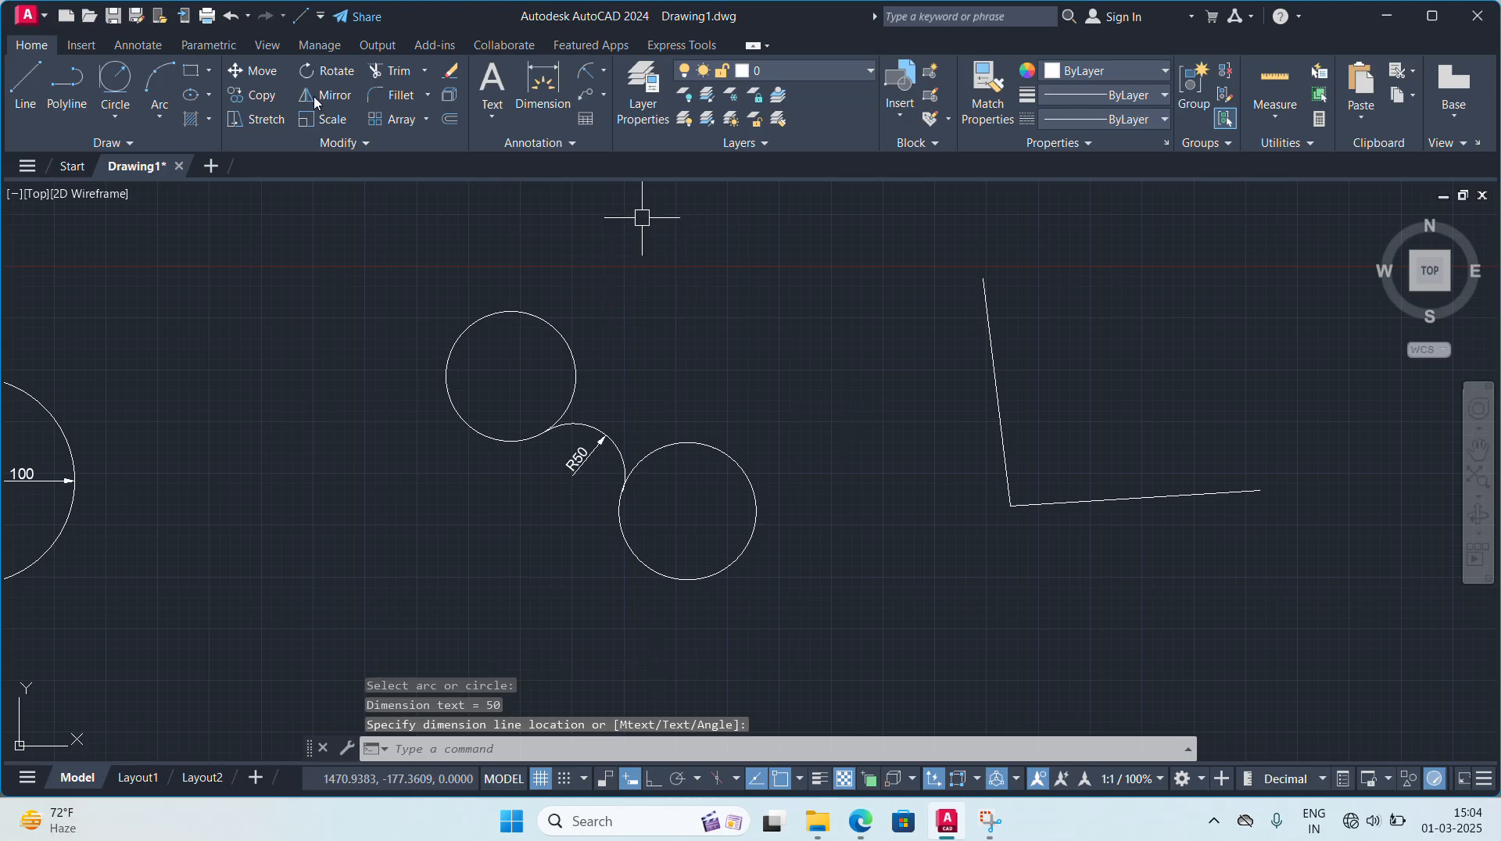
- Draw a Tan, Tan, Radius circle of radius 100 tangent to the upper sides of the same two circles
click(121, 78)
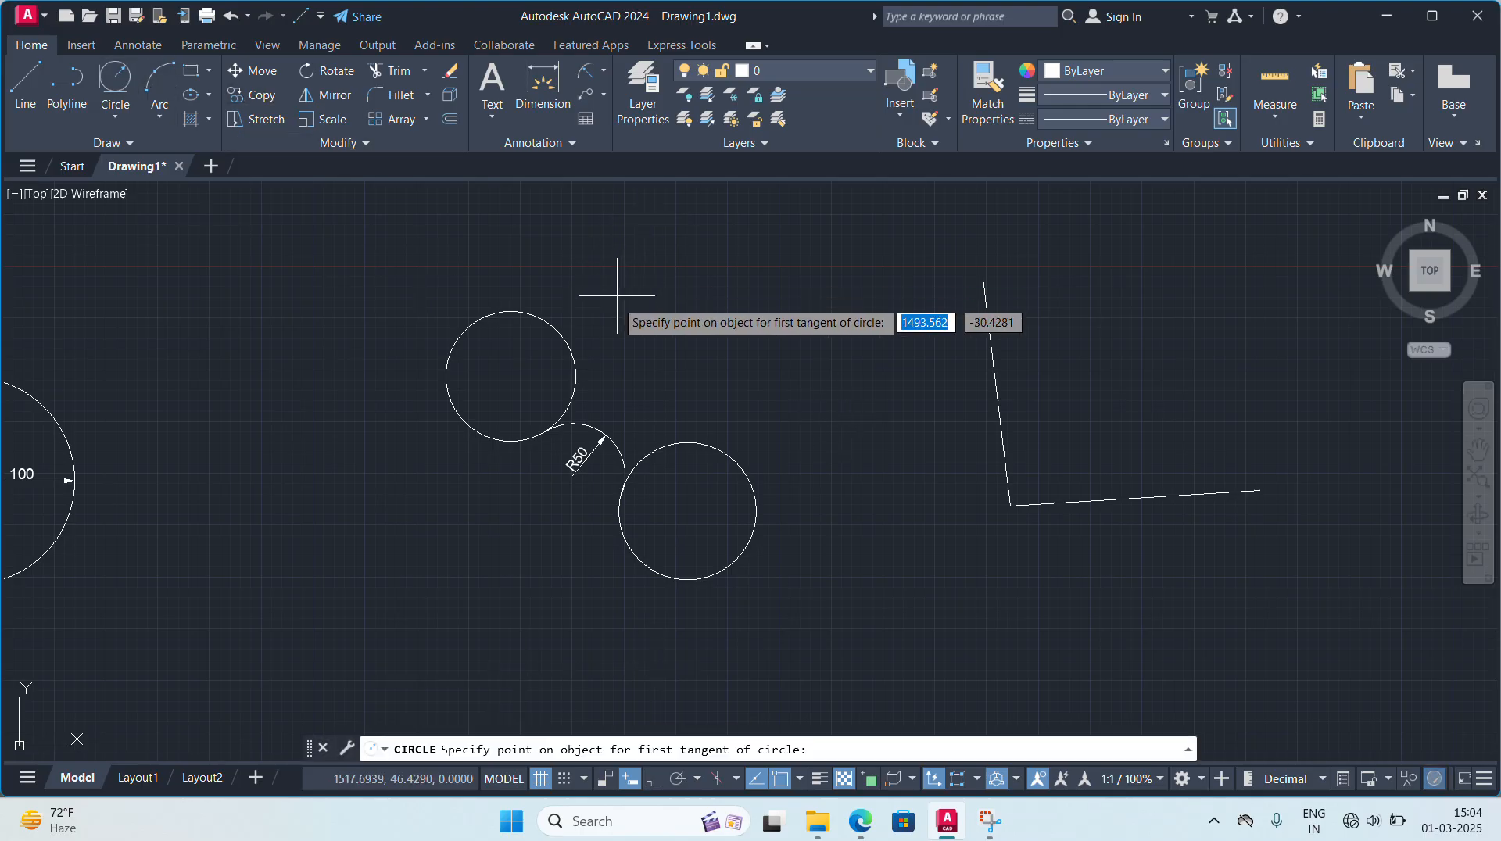
click(580, 342)
click(687, 439)
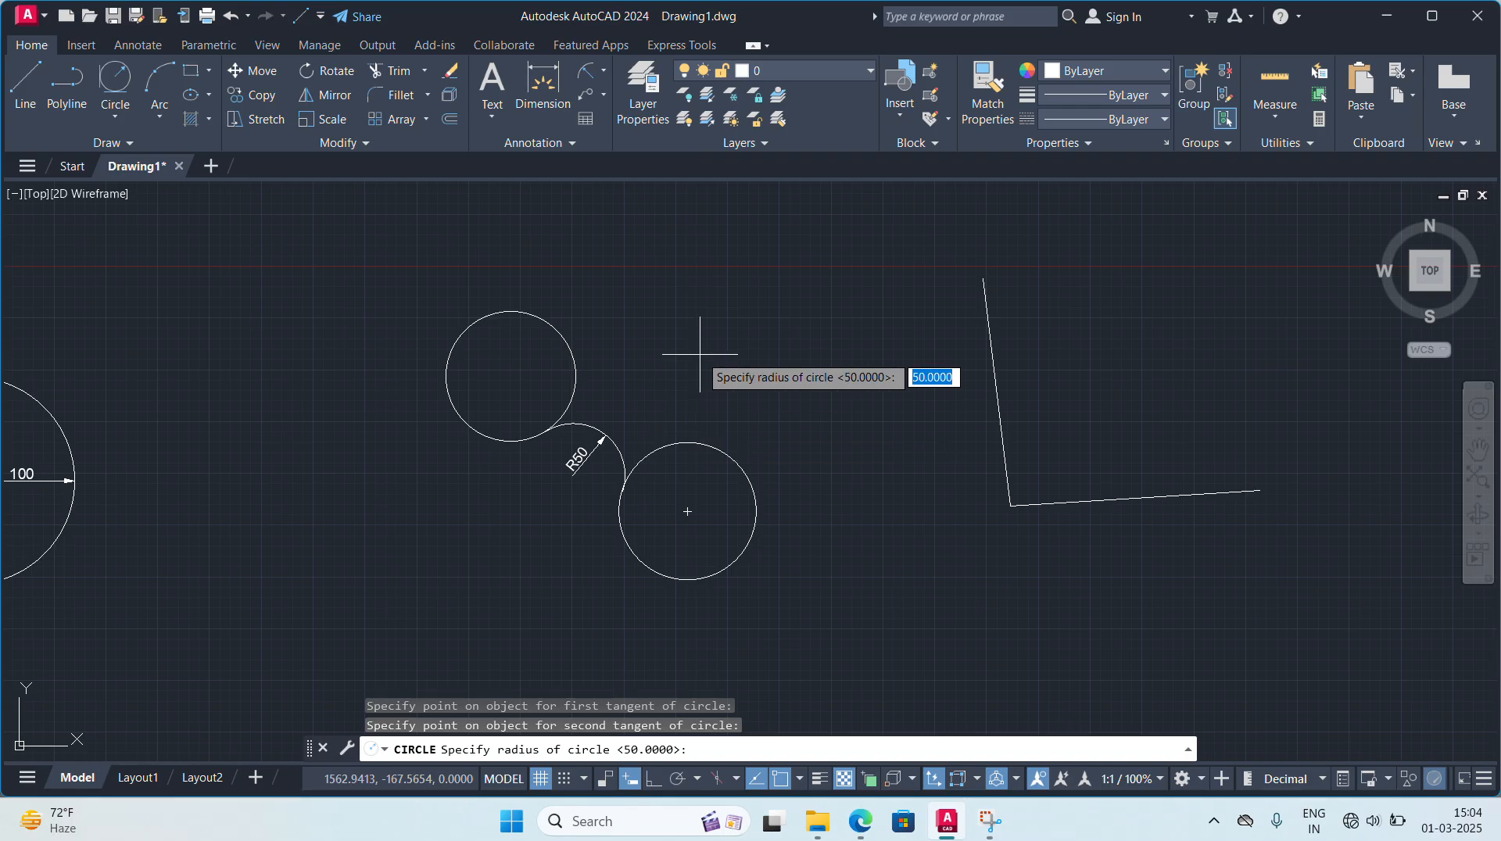
key(Return)
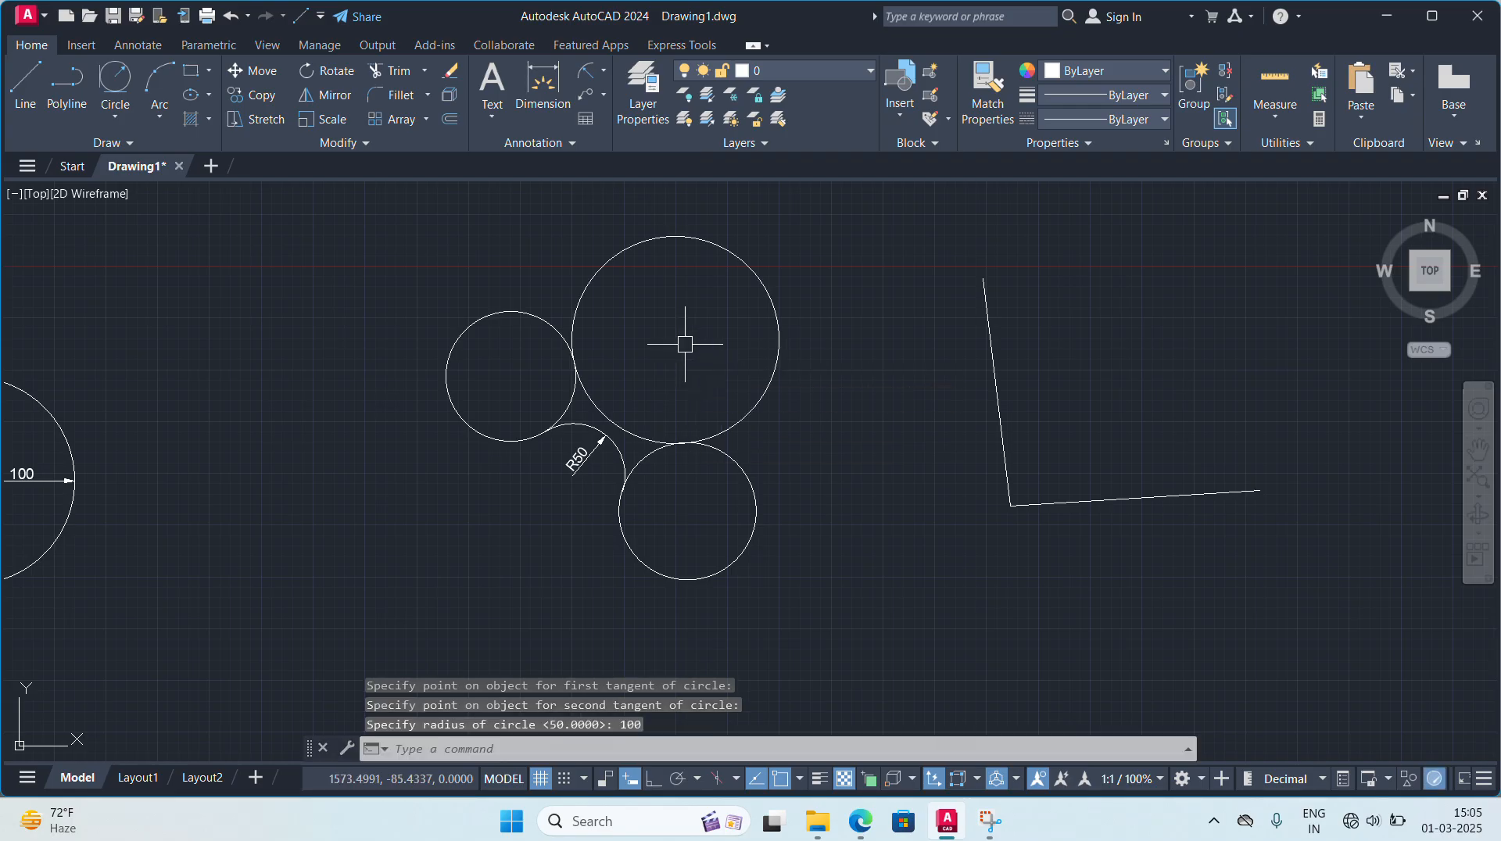
- Trim the outer part of the 100-radius tangent circle and add a radius dimension to the remaining connecting arc
click(391, 70)
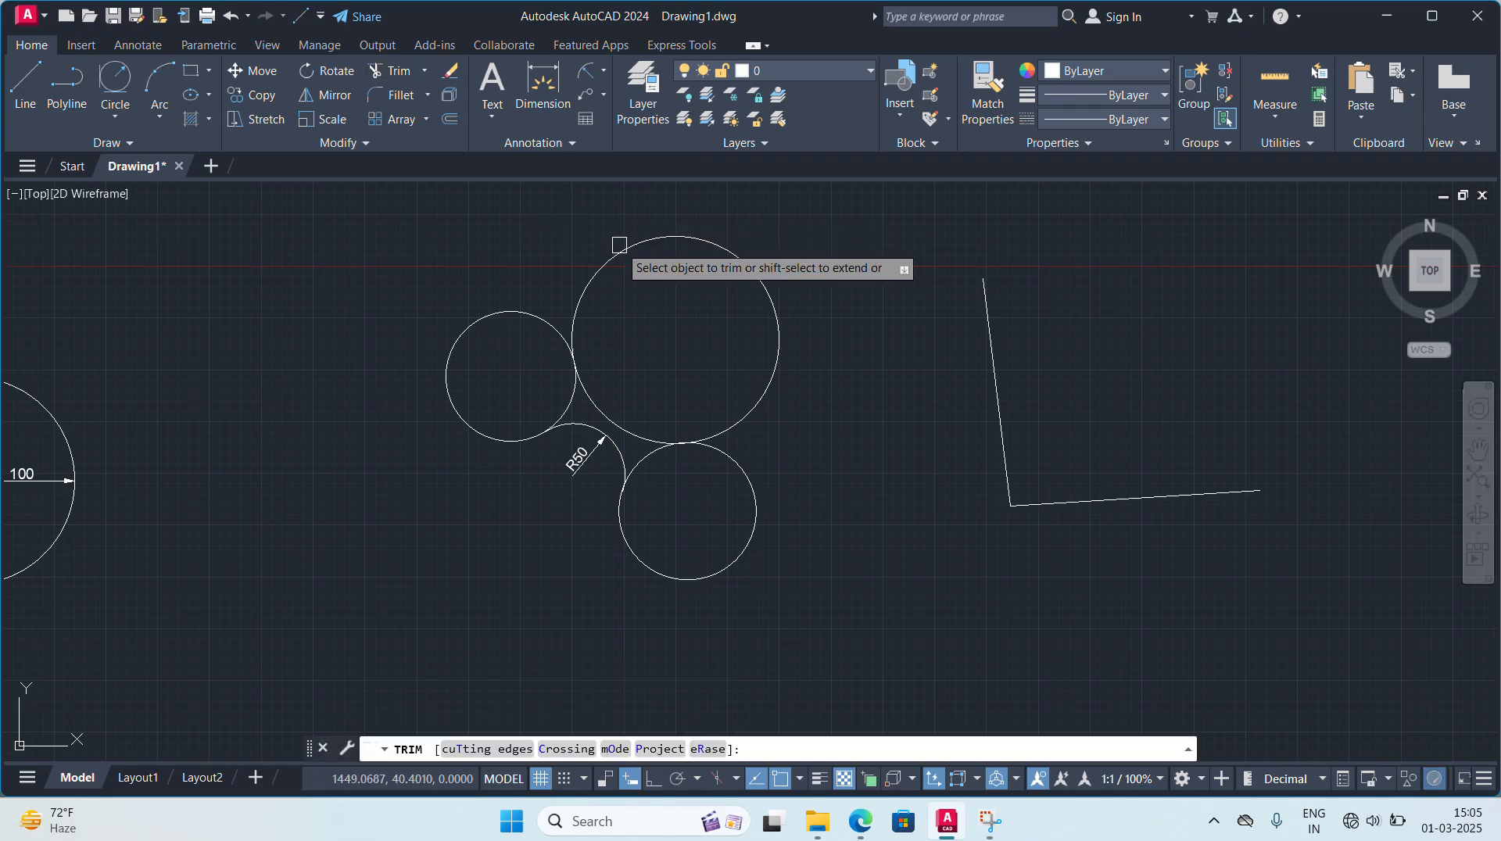
click(623, 248)
key(Escape)
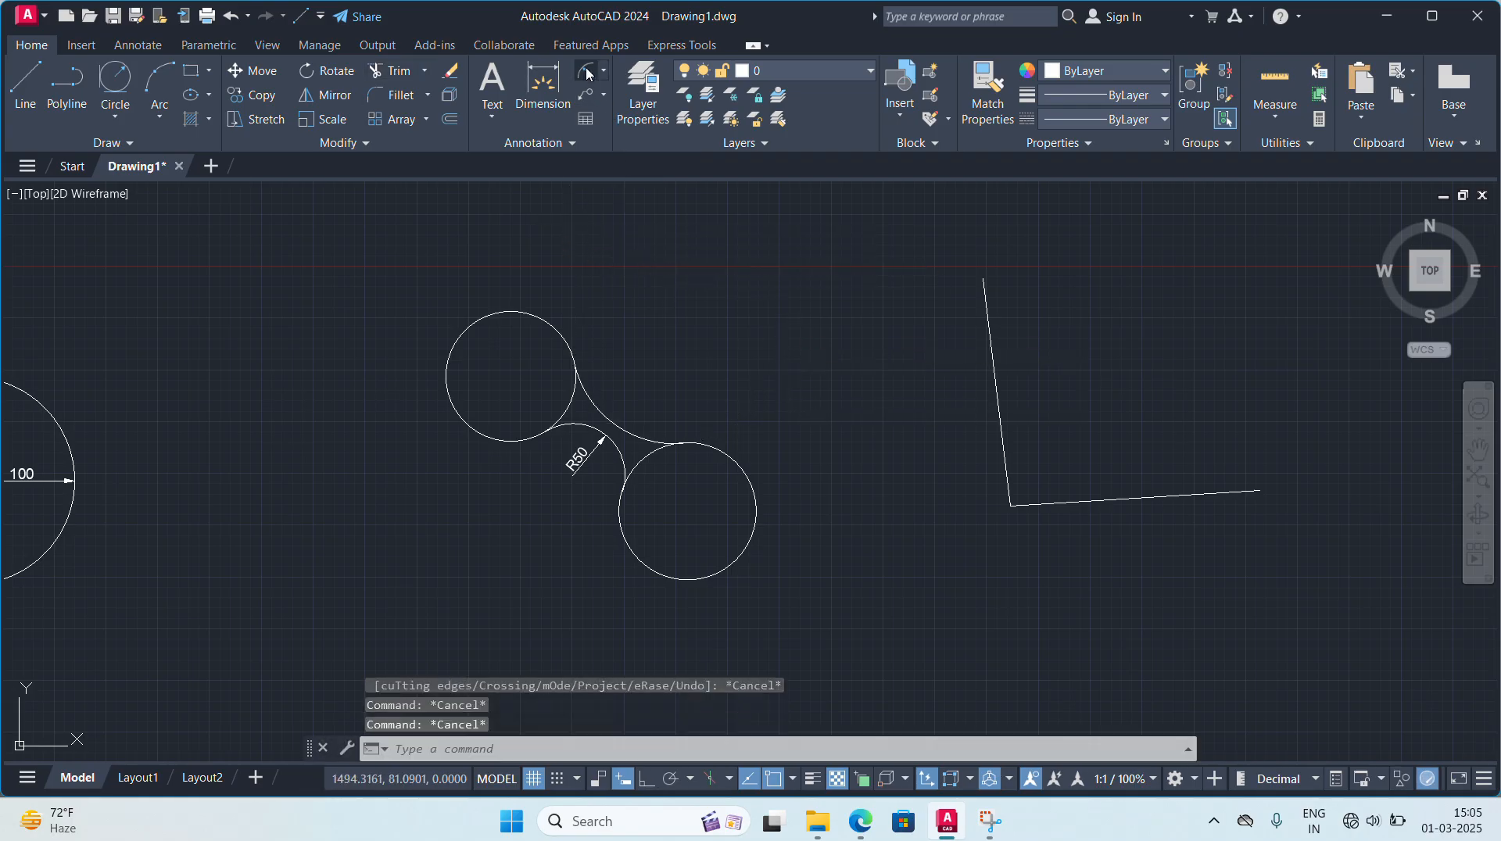
click(586, 70)
click(619, 417)
click(675, 339)
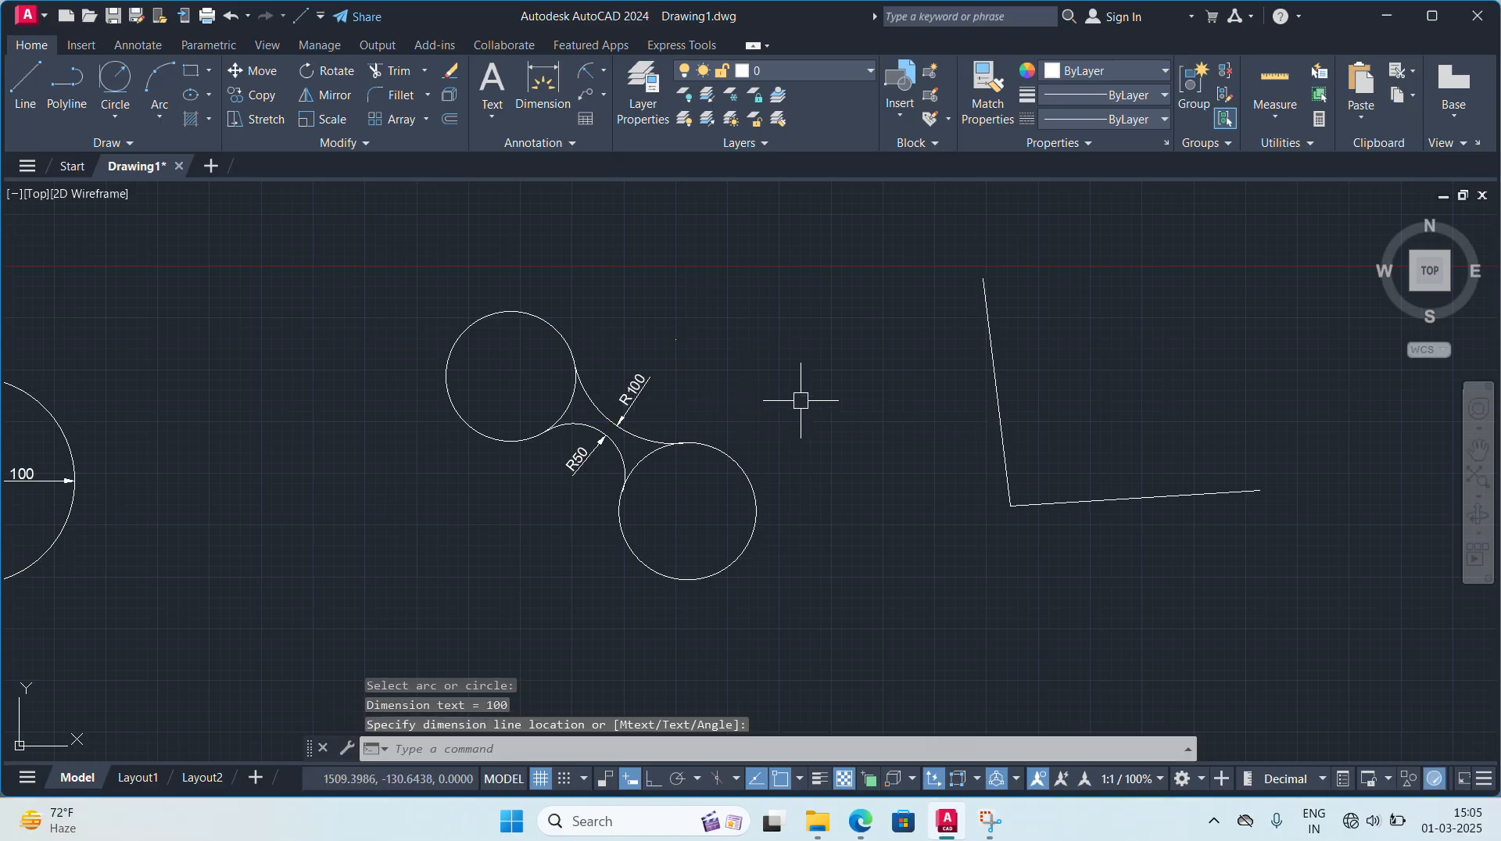
- Trim the inner parts of the two circles between the R50 and R100 arcs to leave one continuous outline
scroll(626, 448, up, 2)
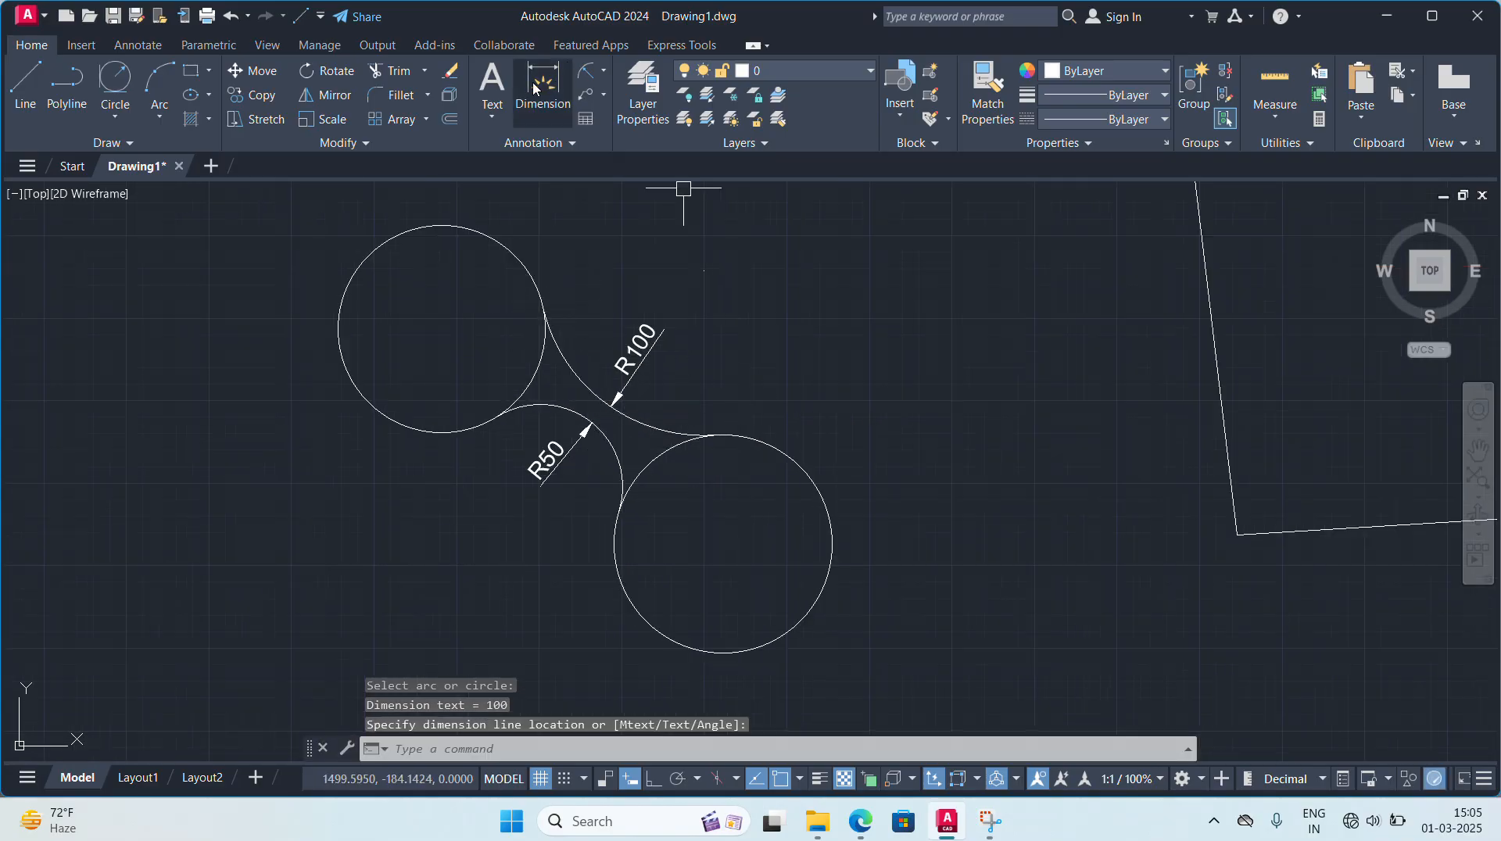
click(391, 71)
click(538, 361)
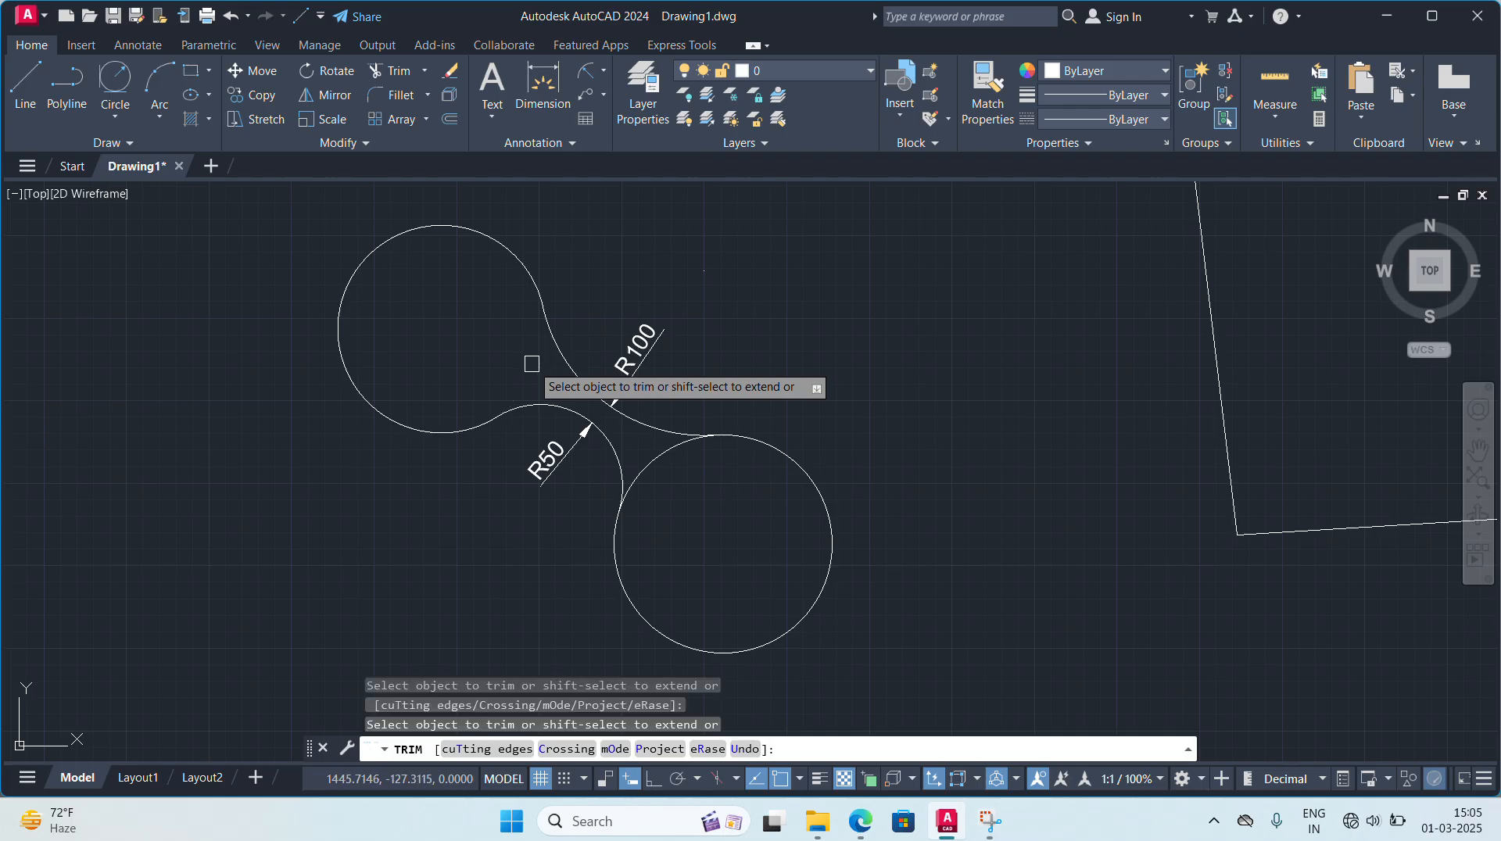
click(645, 467)
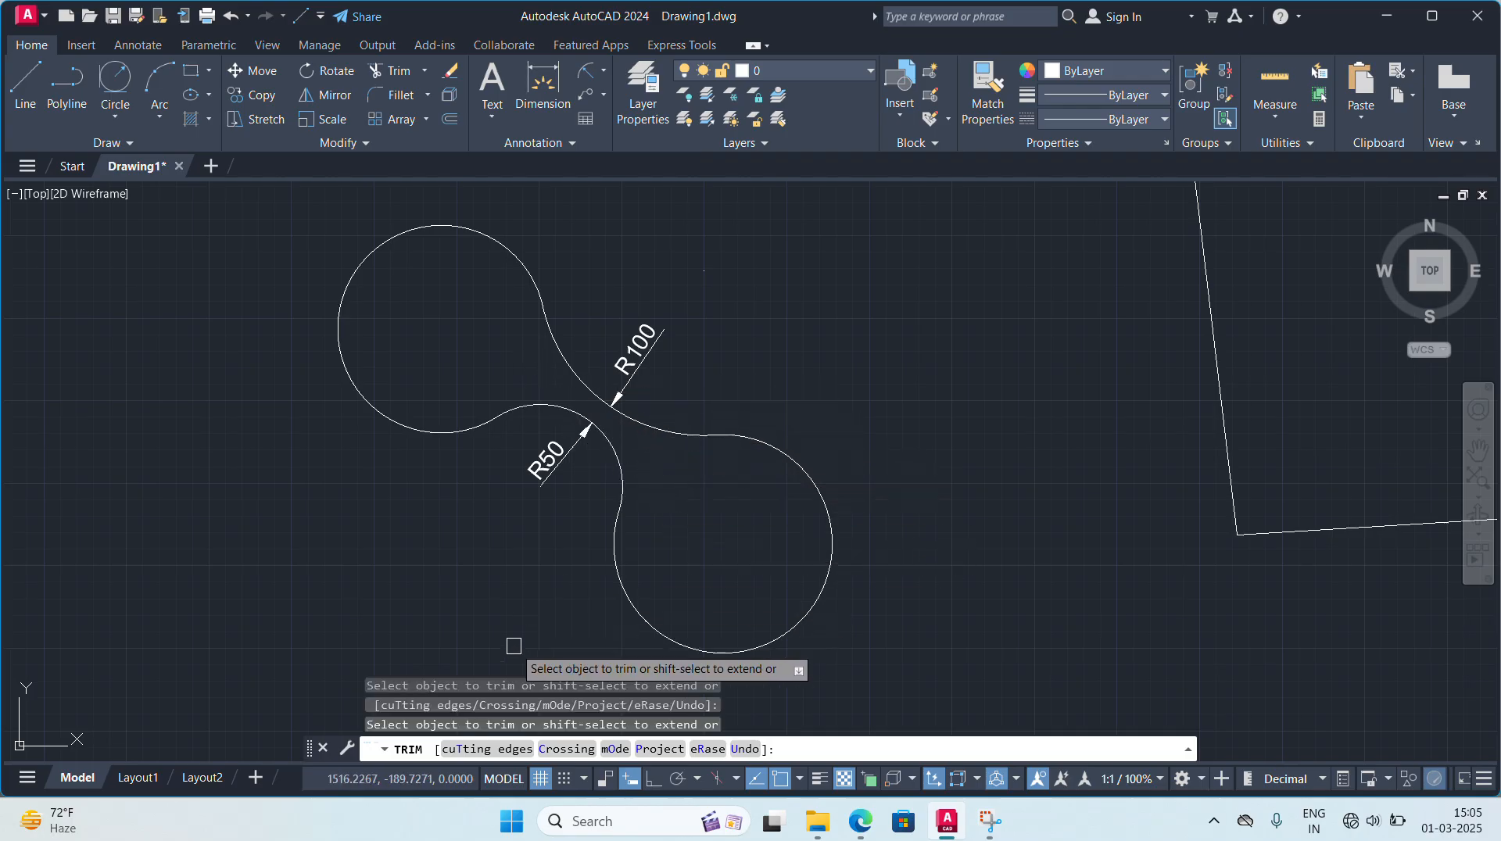
key(Escape)
key(Escape)
key(Escape)
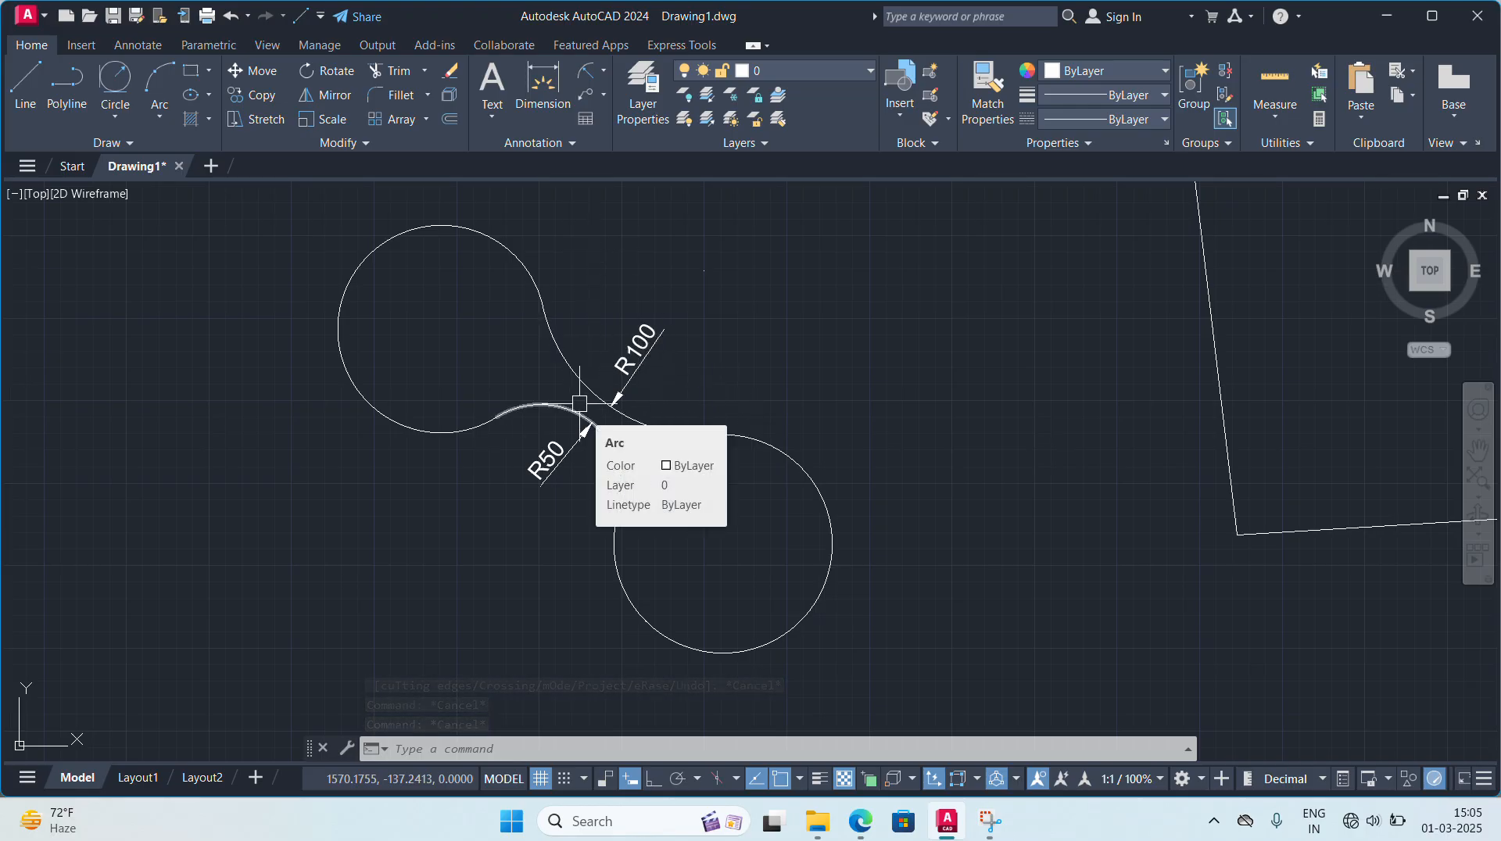
- Draw a Tan, Tan, Radius circle of radius 20 tangent to the two lines forming the open corner
scroll(831, 539, down, 3)
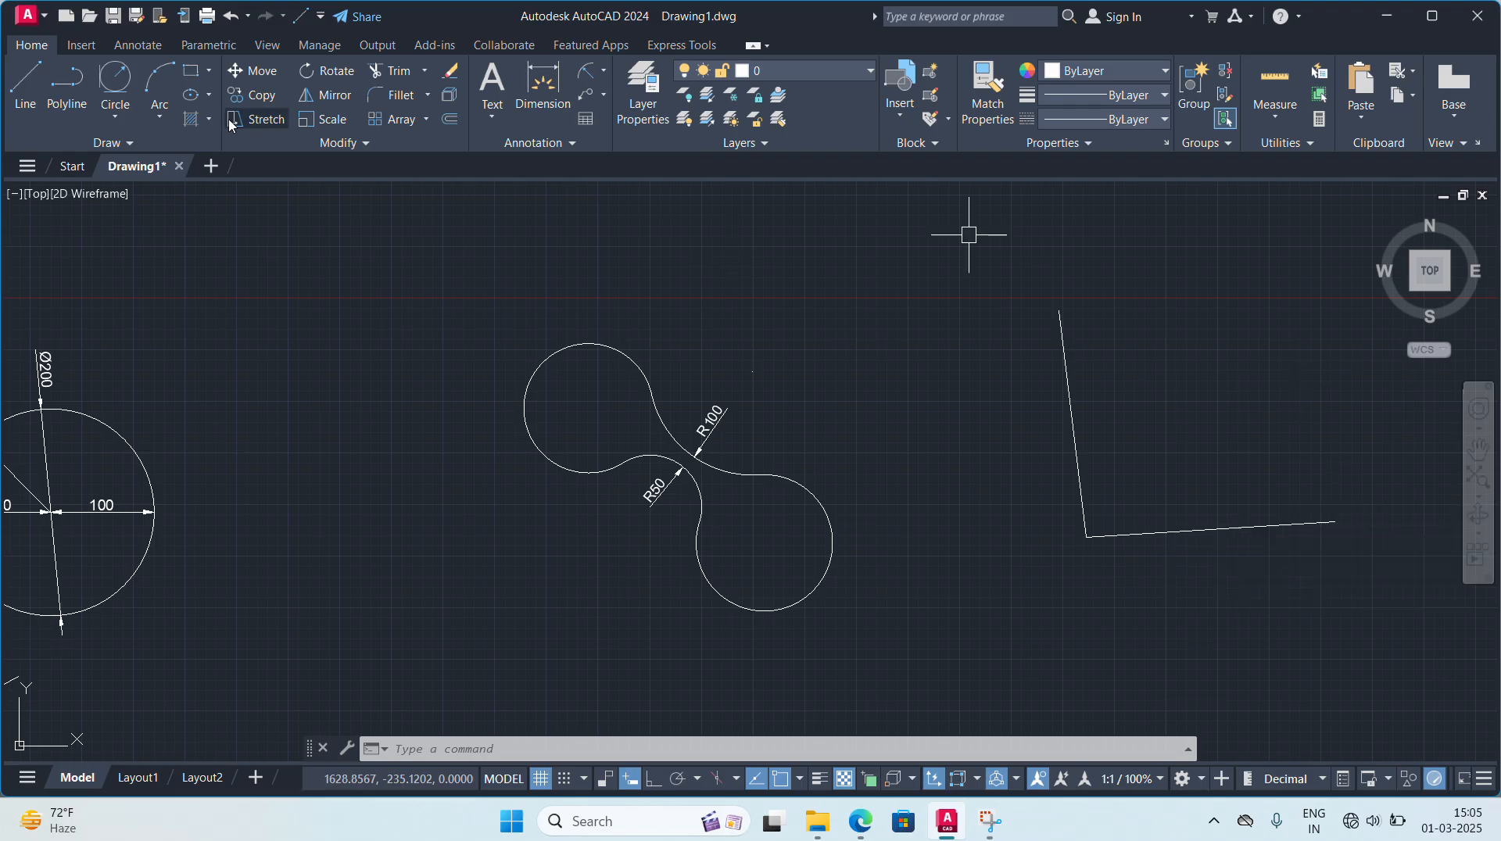
click(117, 82)
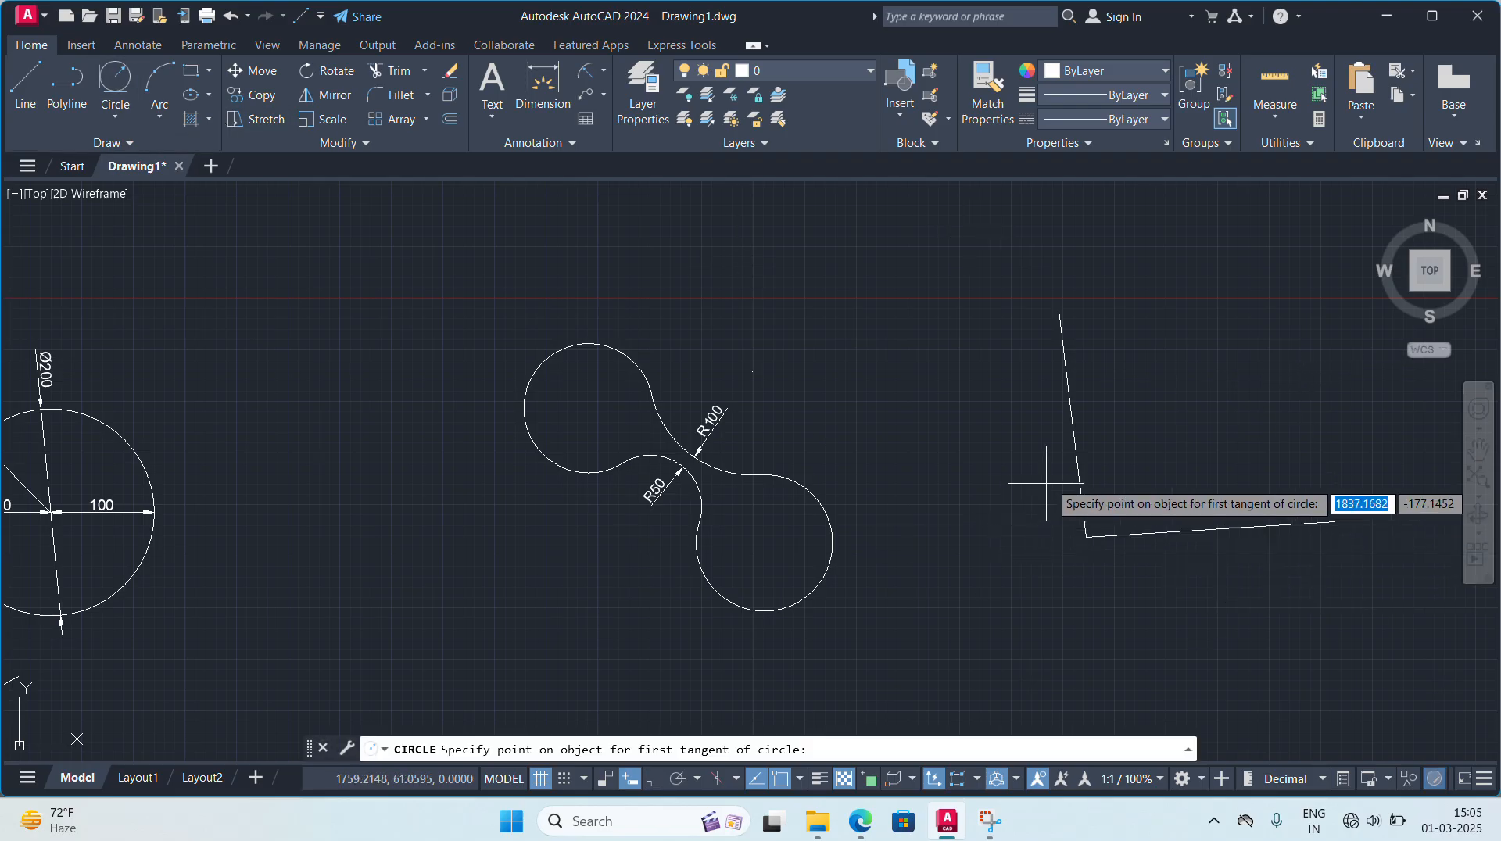
click(1072, 447)
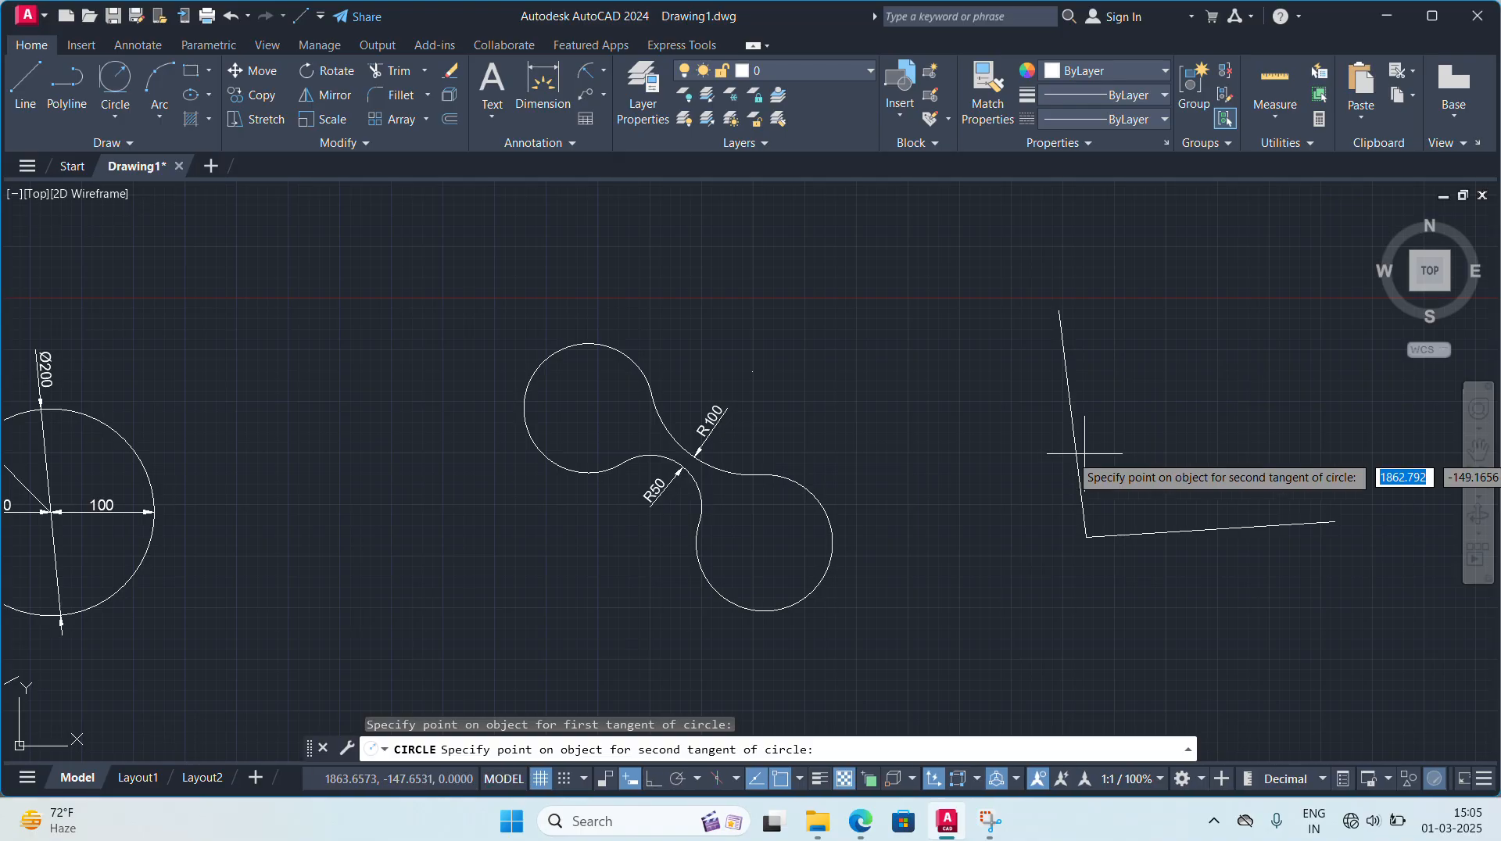
click(1208, 525)
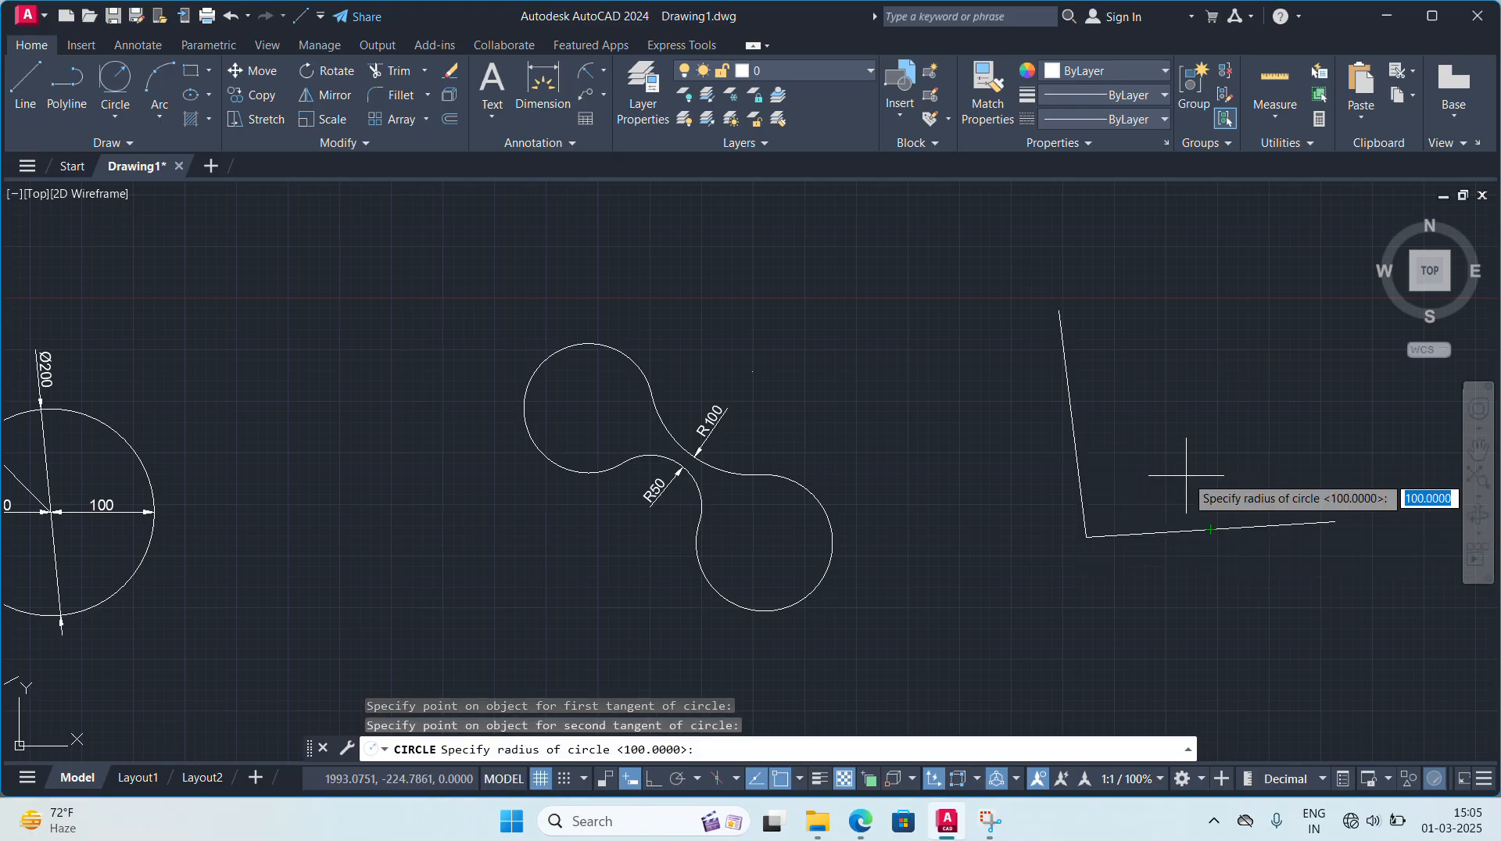
text(20)
key(Return)
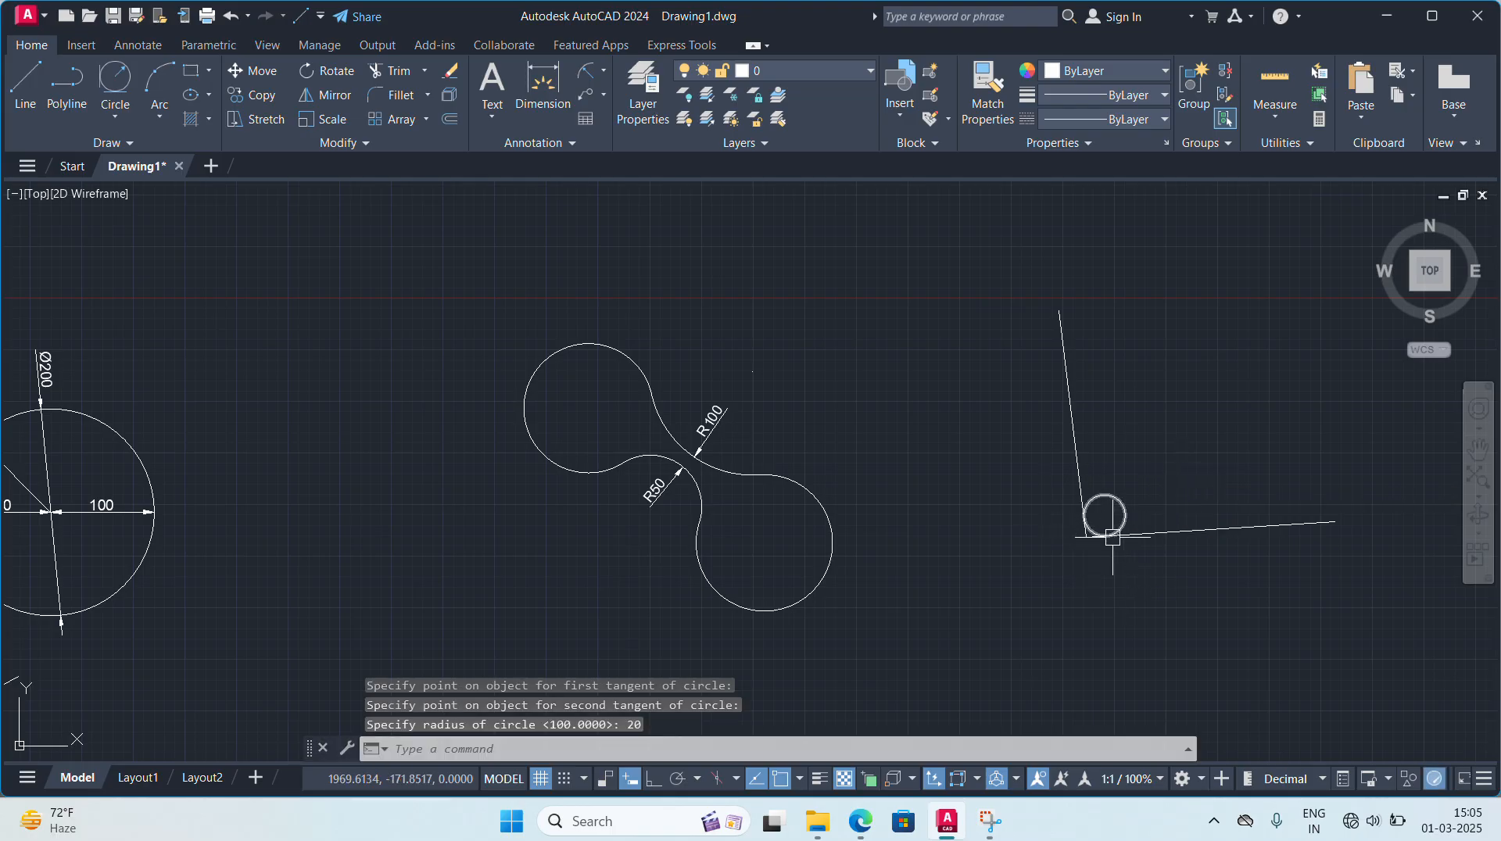
- Trim the inner part of the 20-radius circle and the line ends beyond its tangent points to leave a rounded corner
scroll(1114, 539, up, 2)
scroll(1144, 557, up, 6)
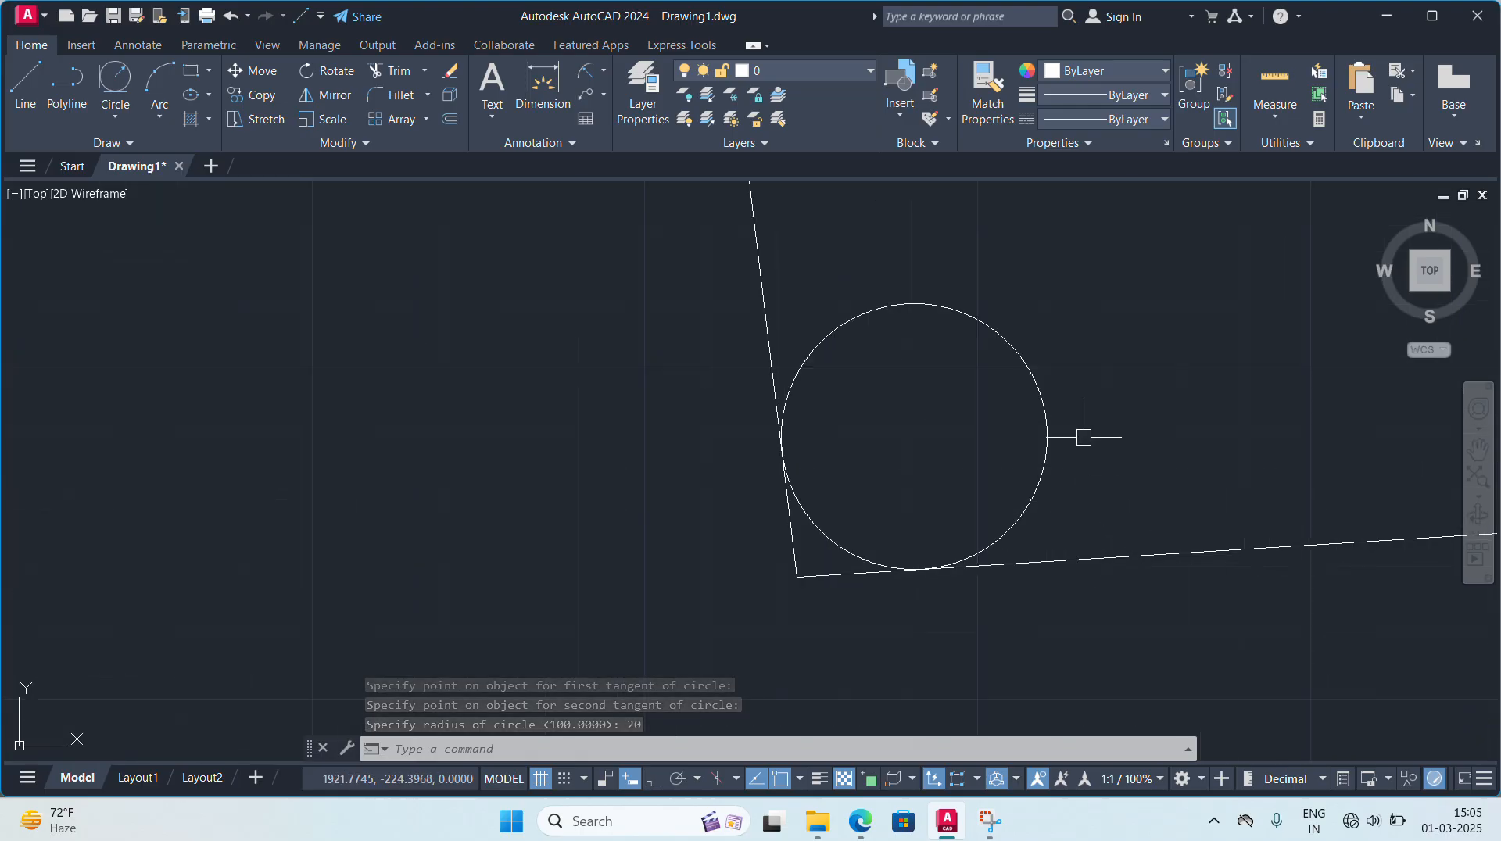
click(391, 71)
click(874, 309)
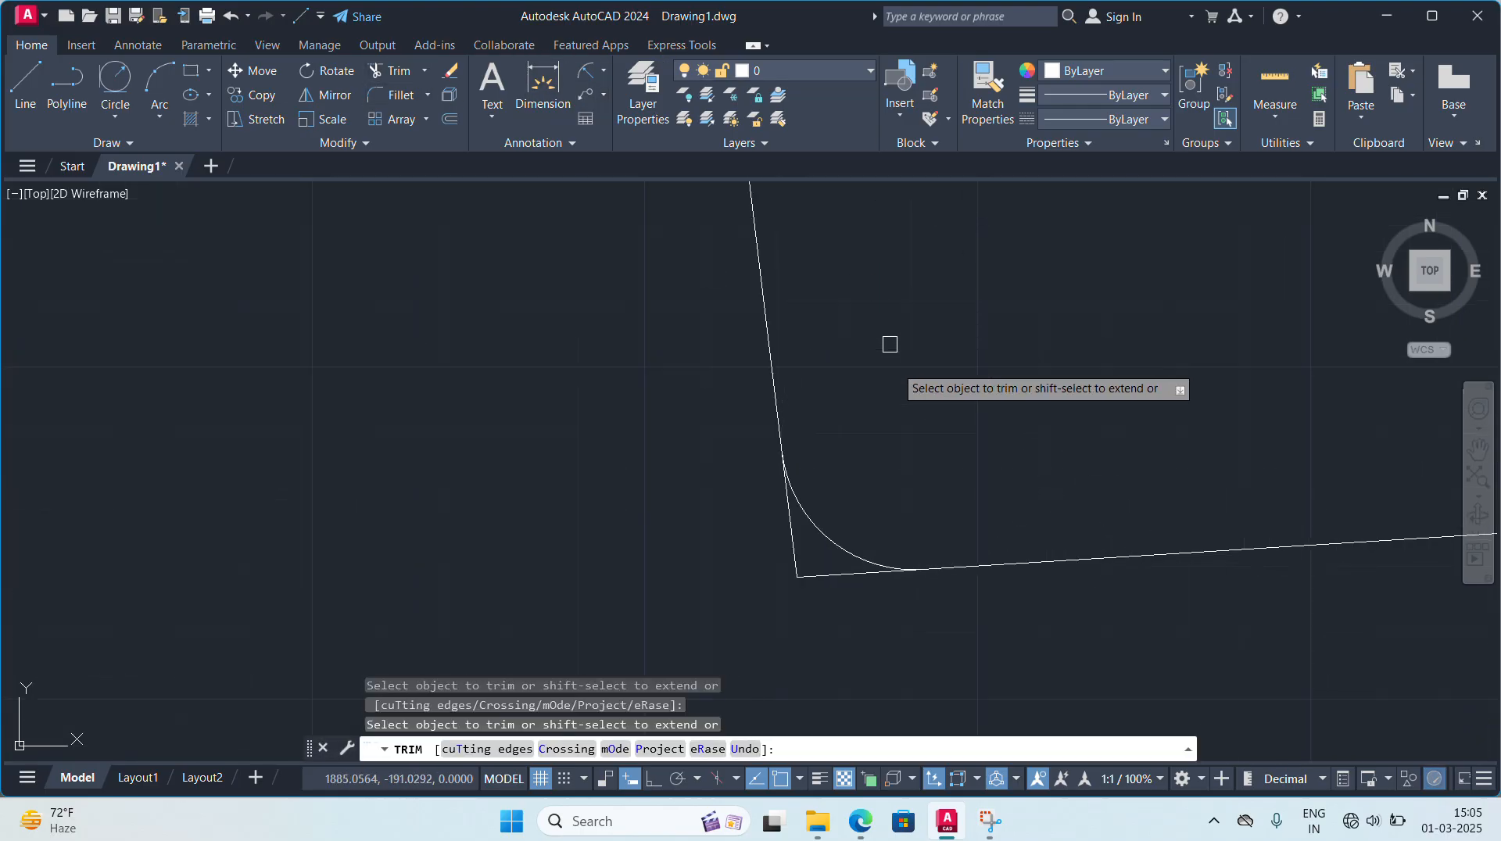
scroll(845, 551, up, 1)
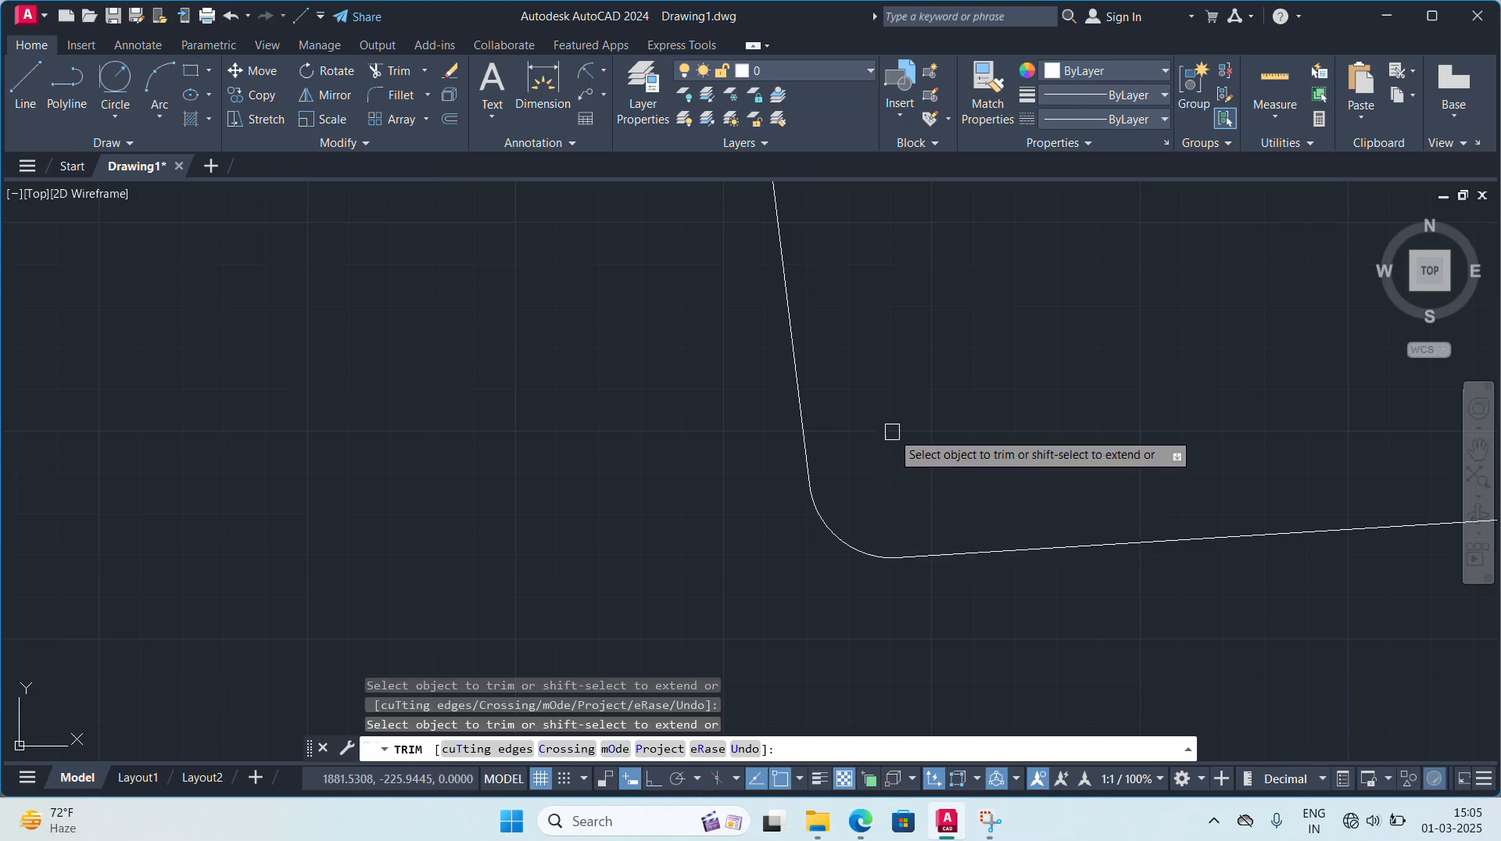
key(Escape)
key(Escape)
- Add a radius dimension to the rounded corner arc between the two lines
click(585, 70)
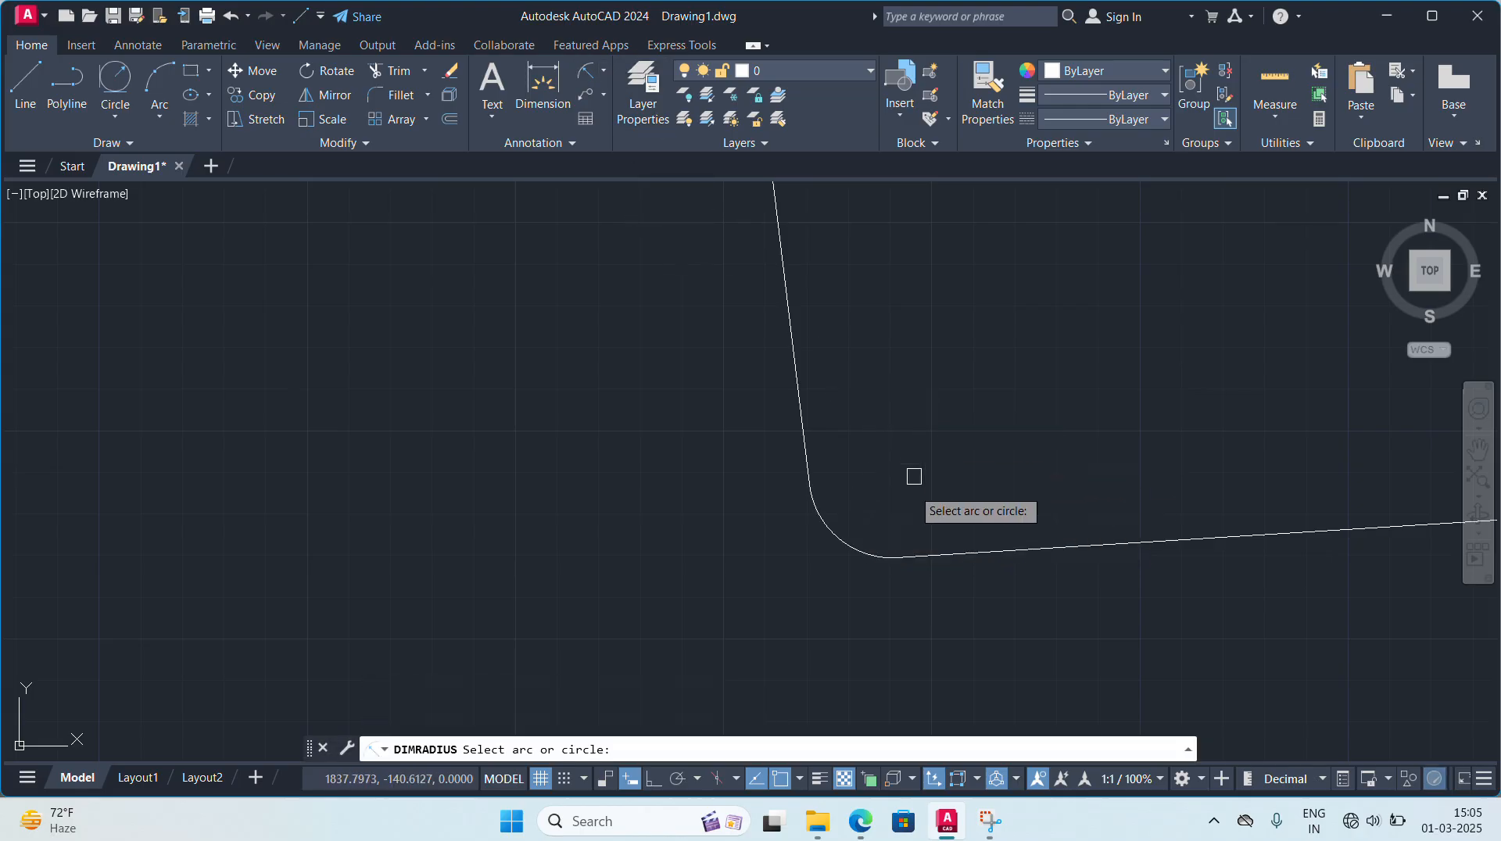
click(852, 531)
click(866, 514)
scroll(1093, 559, down, 3)
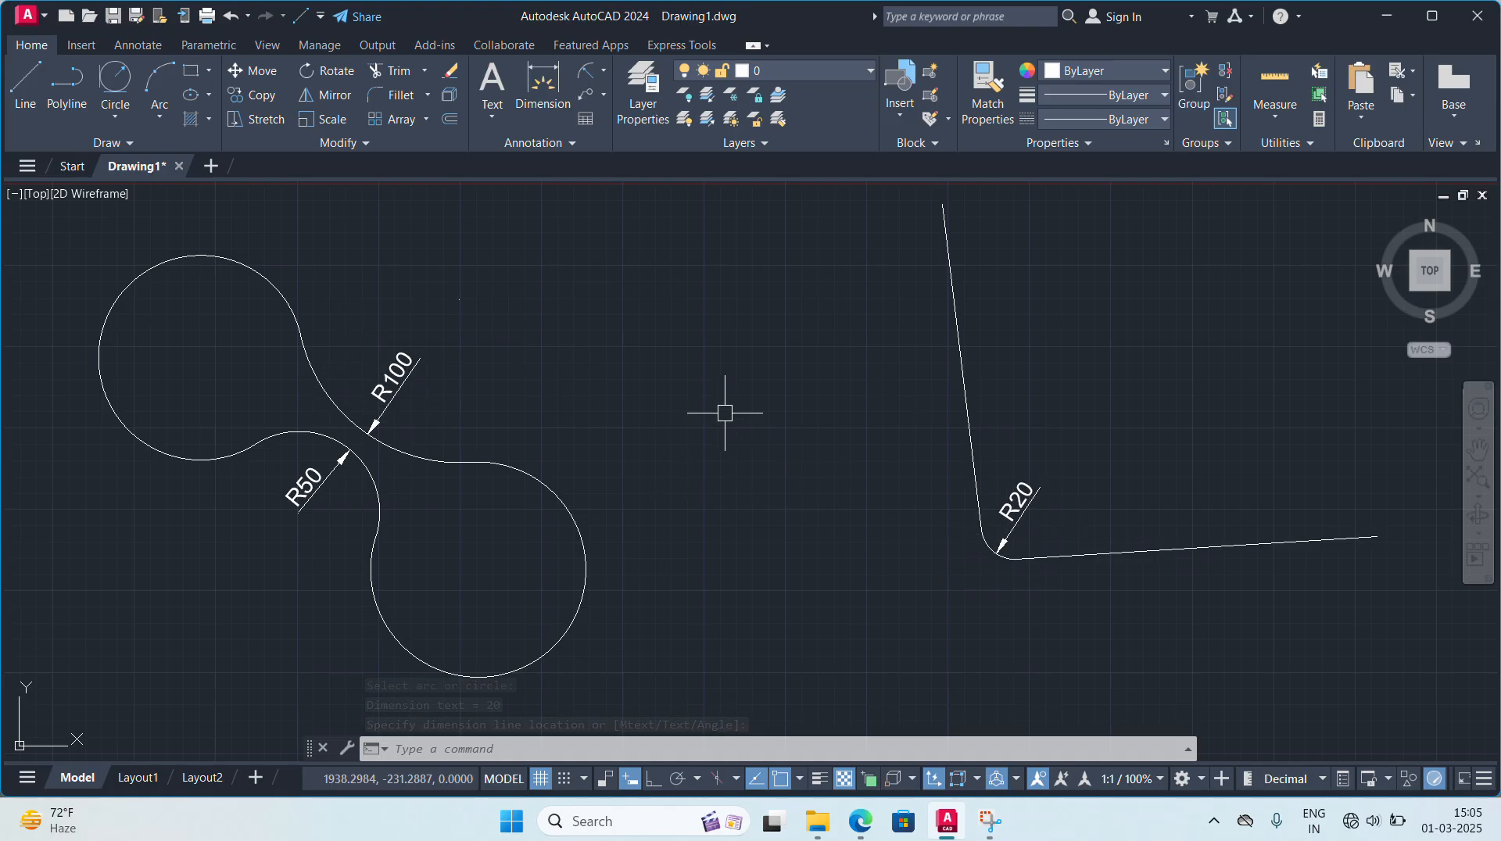
scroll(726, 415, down, 2)
scroll(727, 415, down, 4)
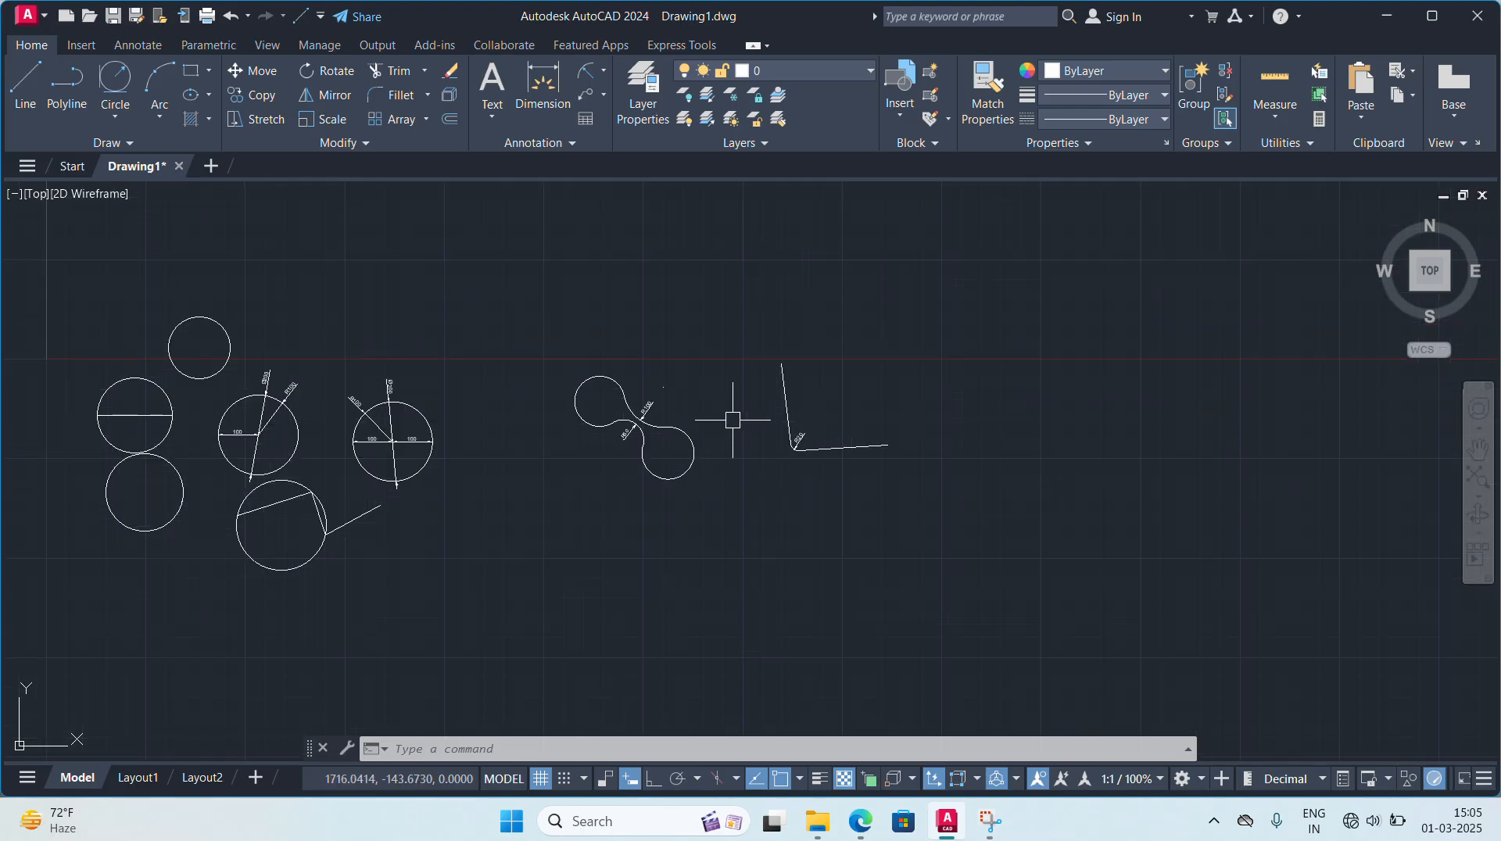
scroll(777, 422, up, 2)
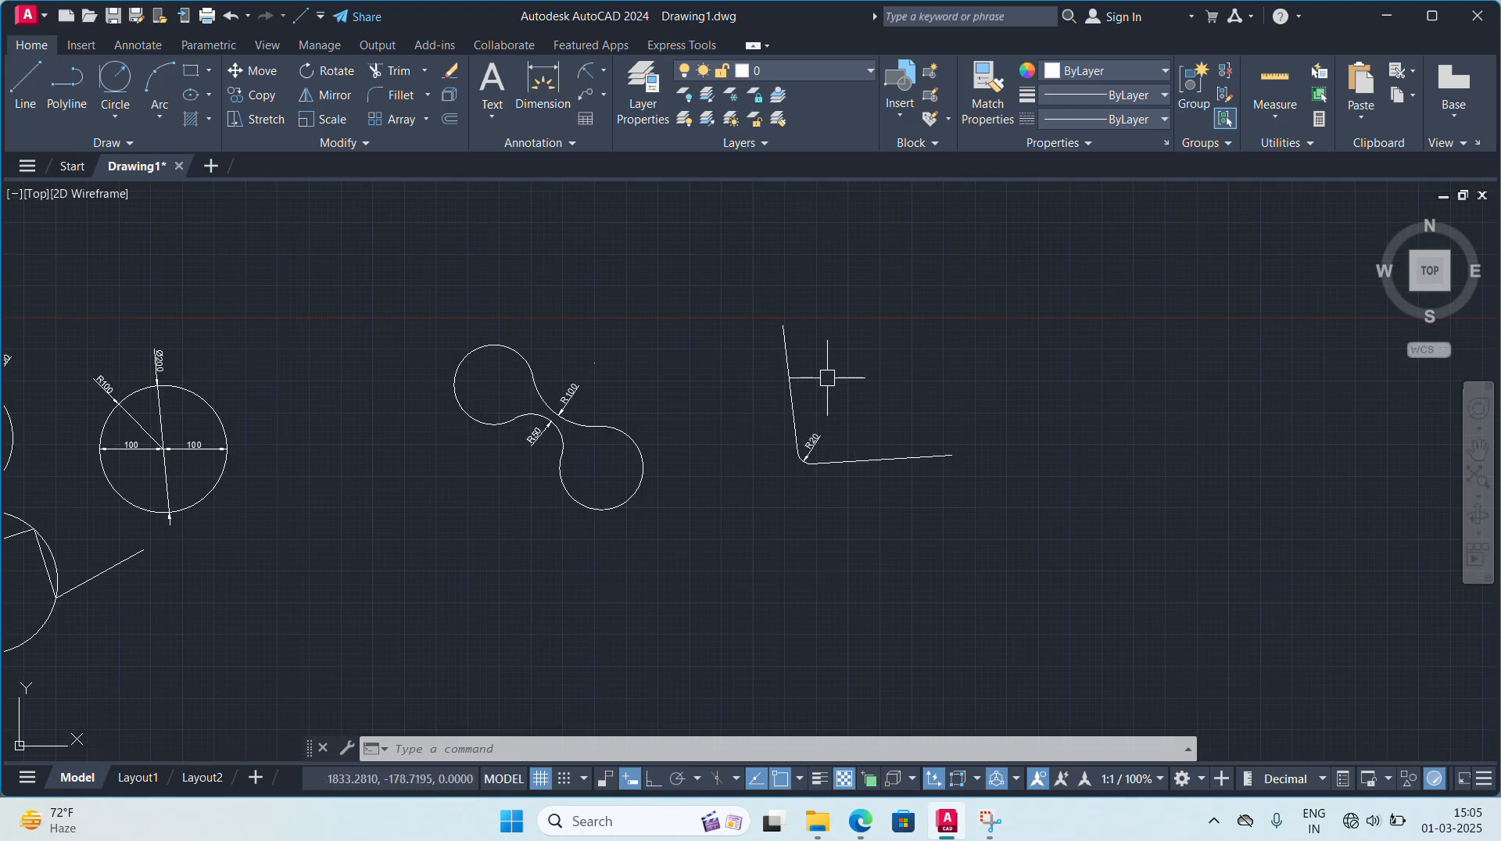
scroll(785, 375, down, 2)
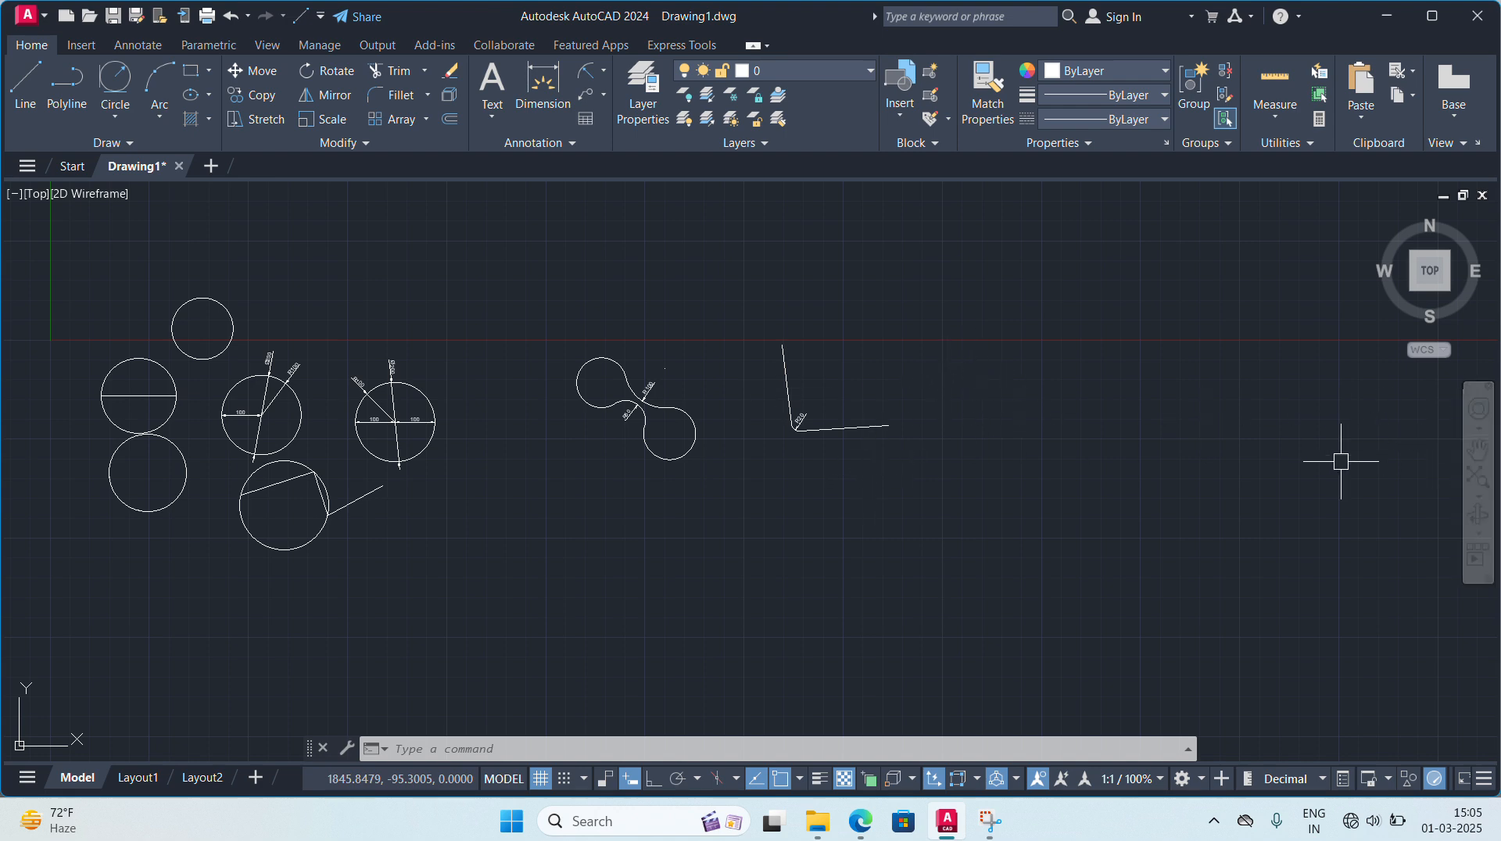
- Draw three separate Center, Radius circles in the empty area beside the R20 corner, the first two about 44 and 41 in radius
scroll(935, 447, up, 2)
scroll(954, 442, up, 2)
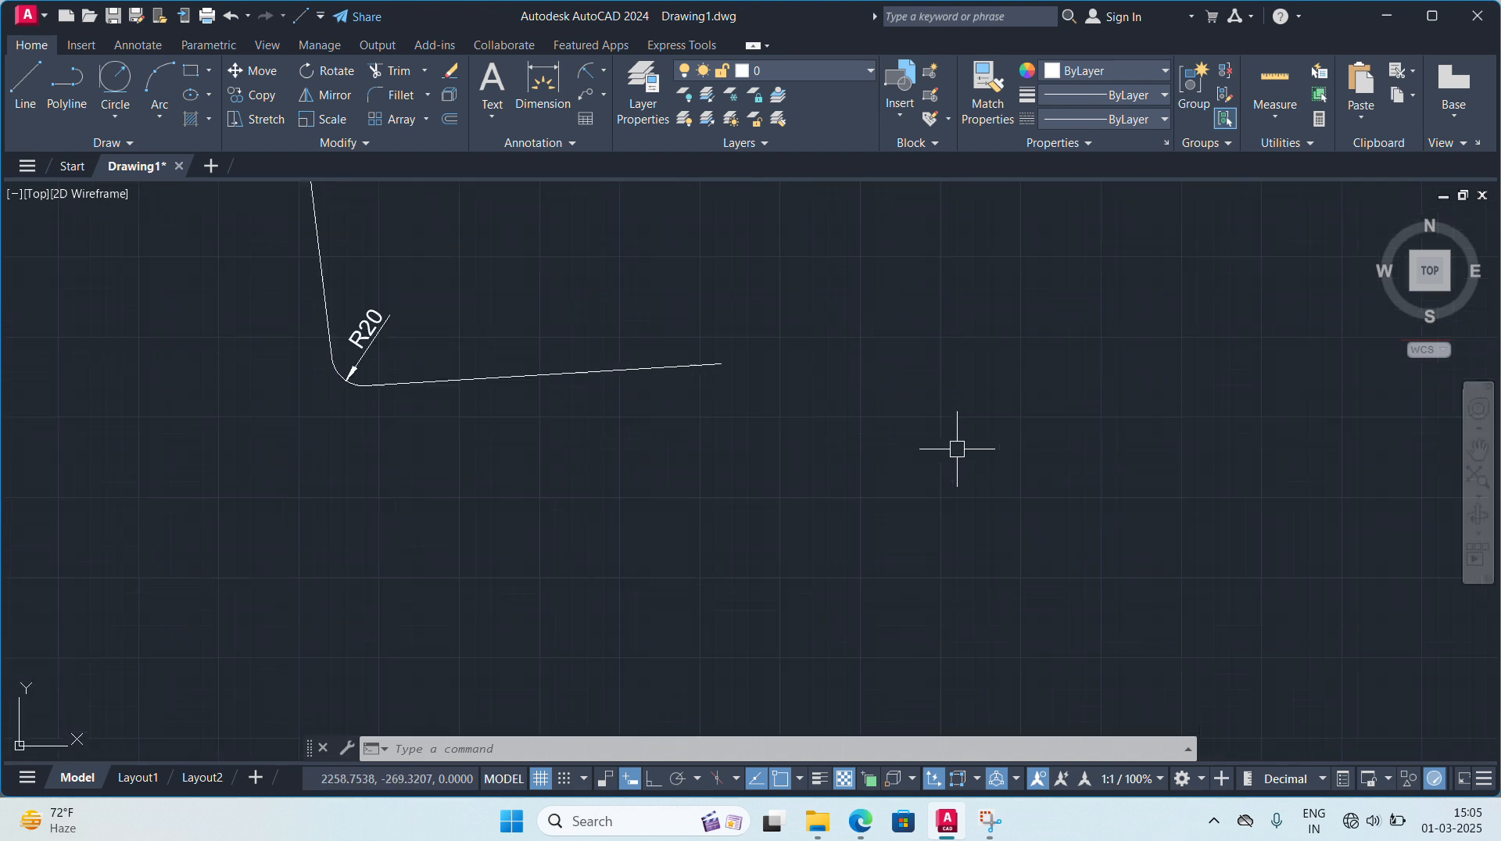
click(115, 110)
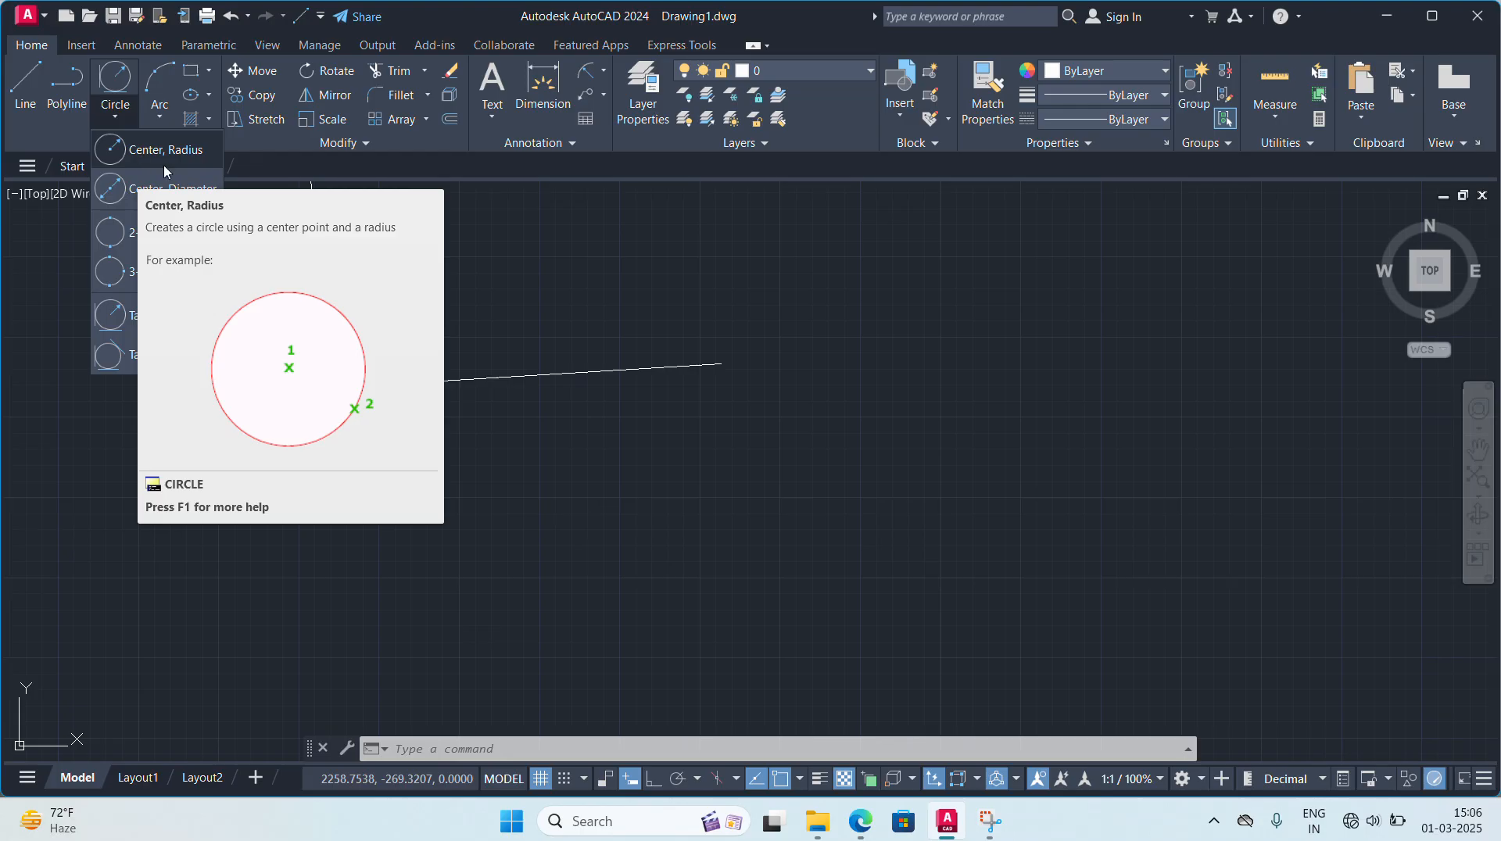
click(135, 153)
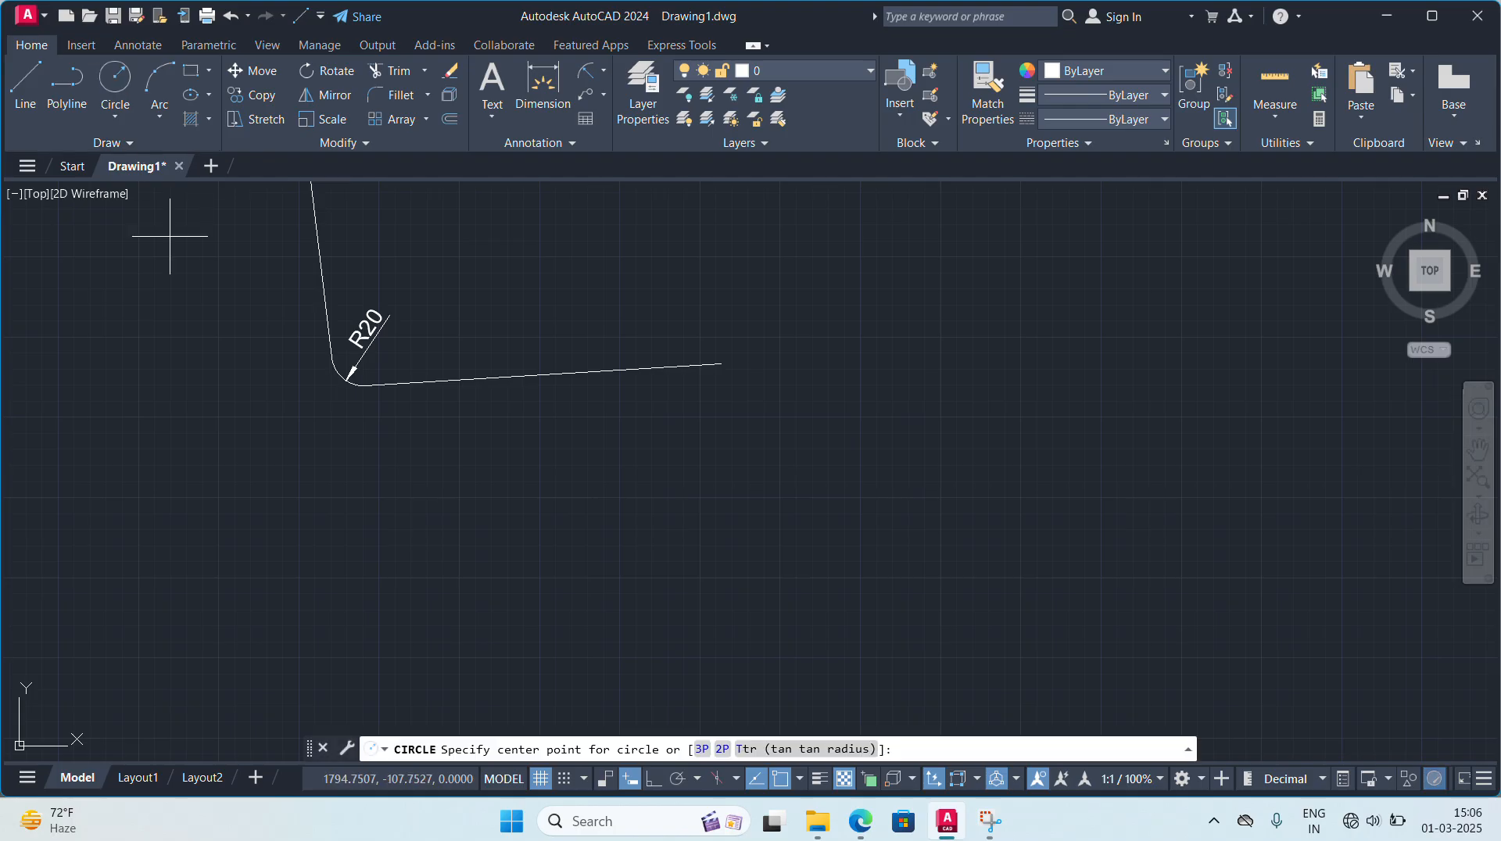
click(877, 371)
click(879, 442)
key(Return)
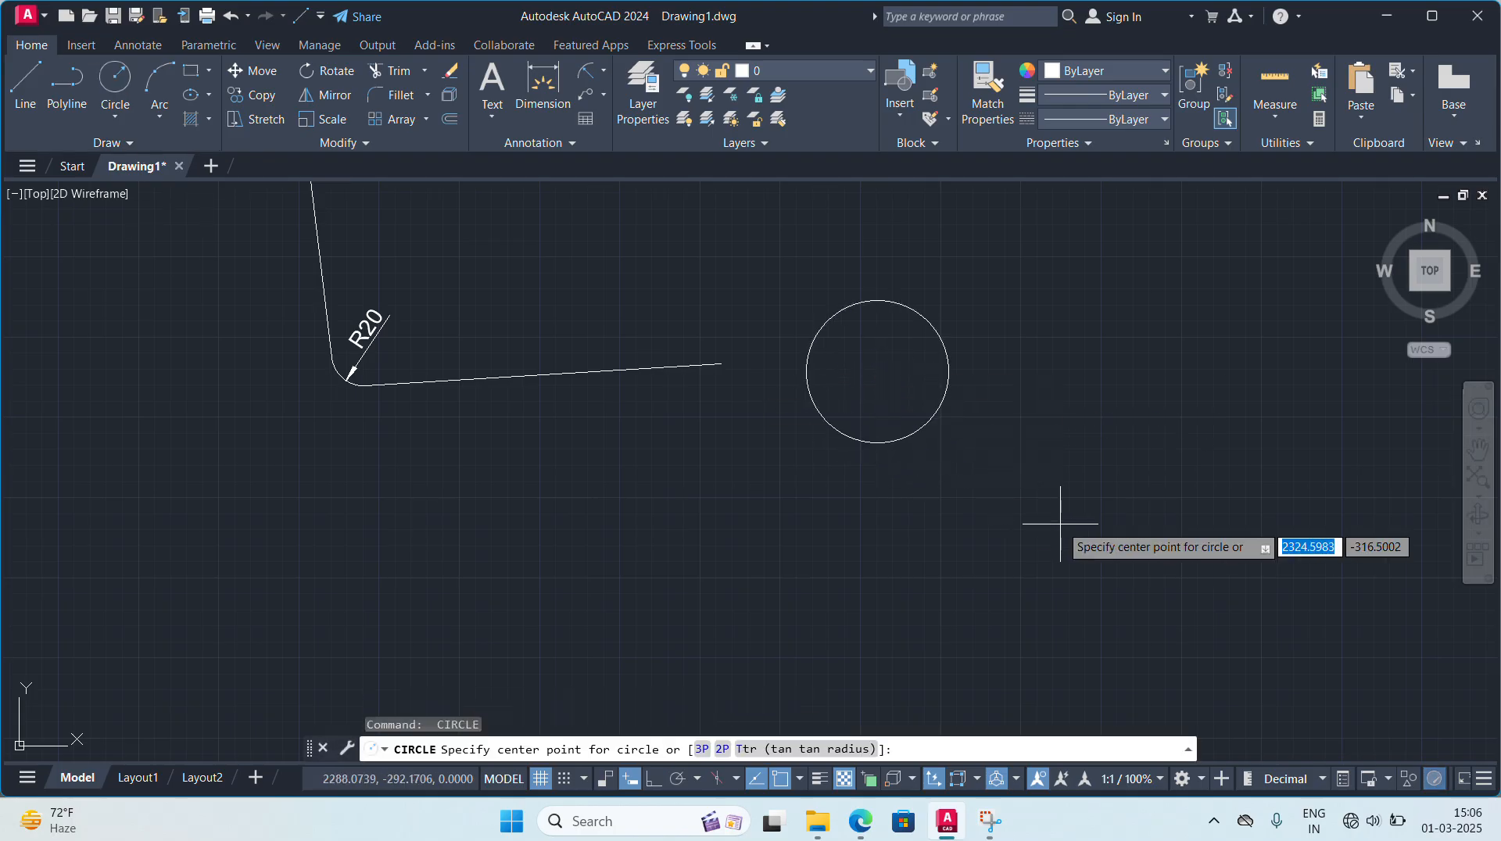
click(1070, 524)
click(1072, 586)
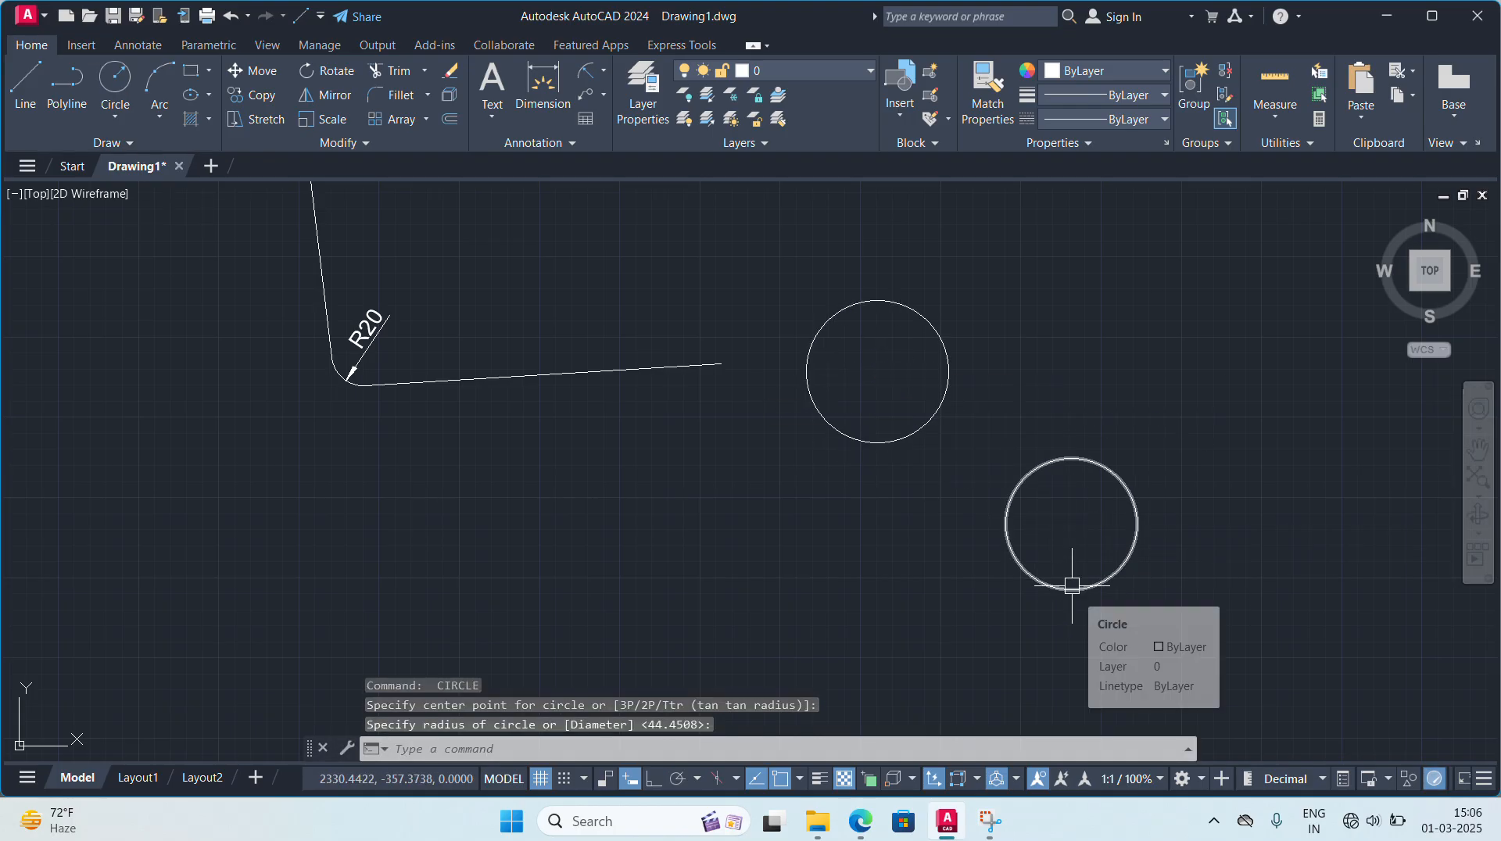
key(Return)
click(817, 580)
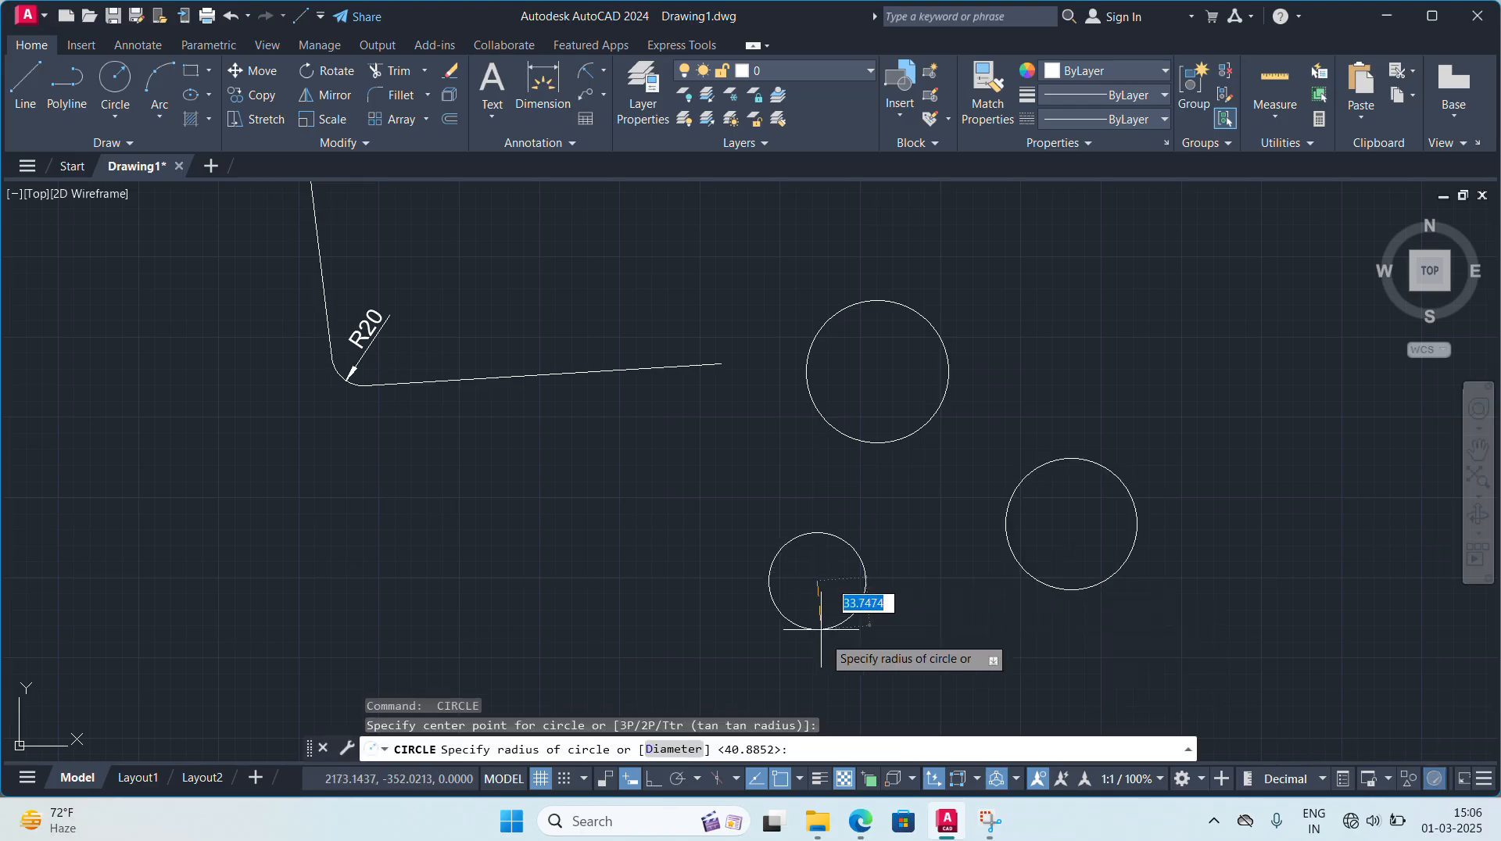
click(758, 542)
- Draw three connected lines forming a nearly closed triangle beside the three separate circles
click(24, 84)
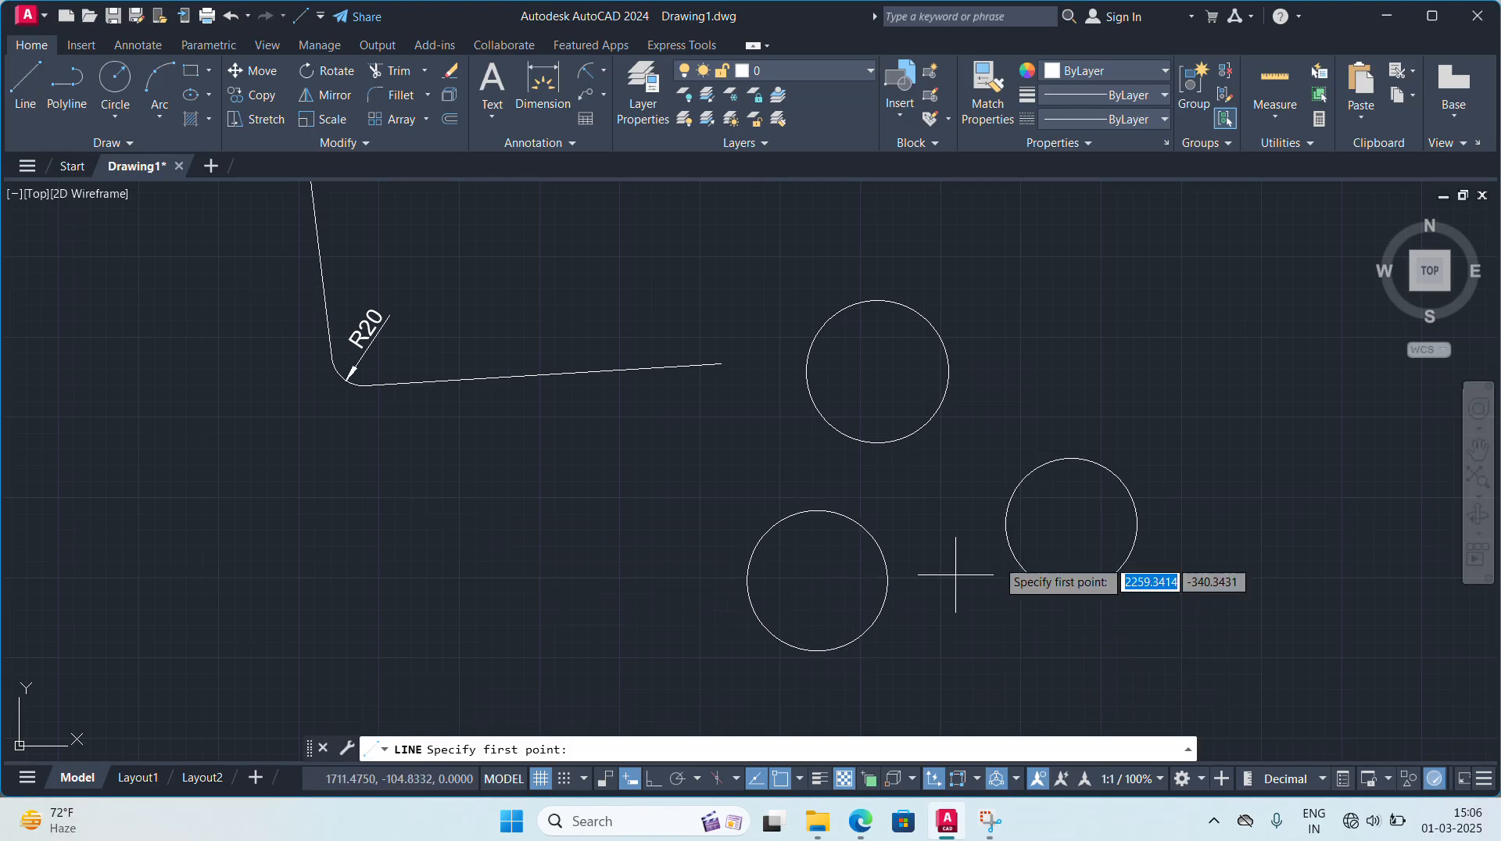
click(1157, 250)
click(1182, 435)
click(1357, 396)
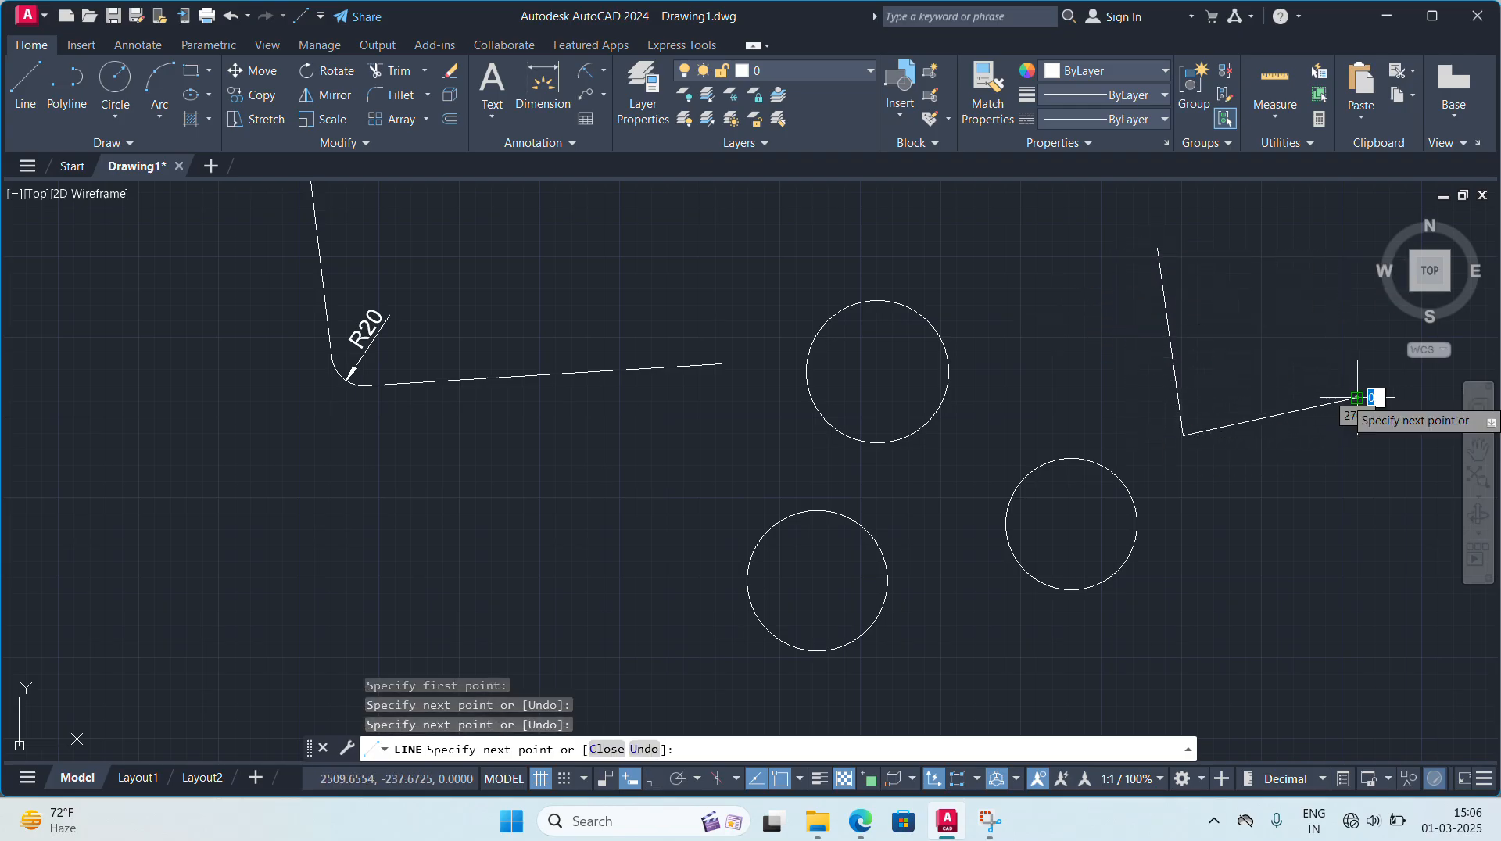
click(1183, 258)
key(Escape)
key(Escape)
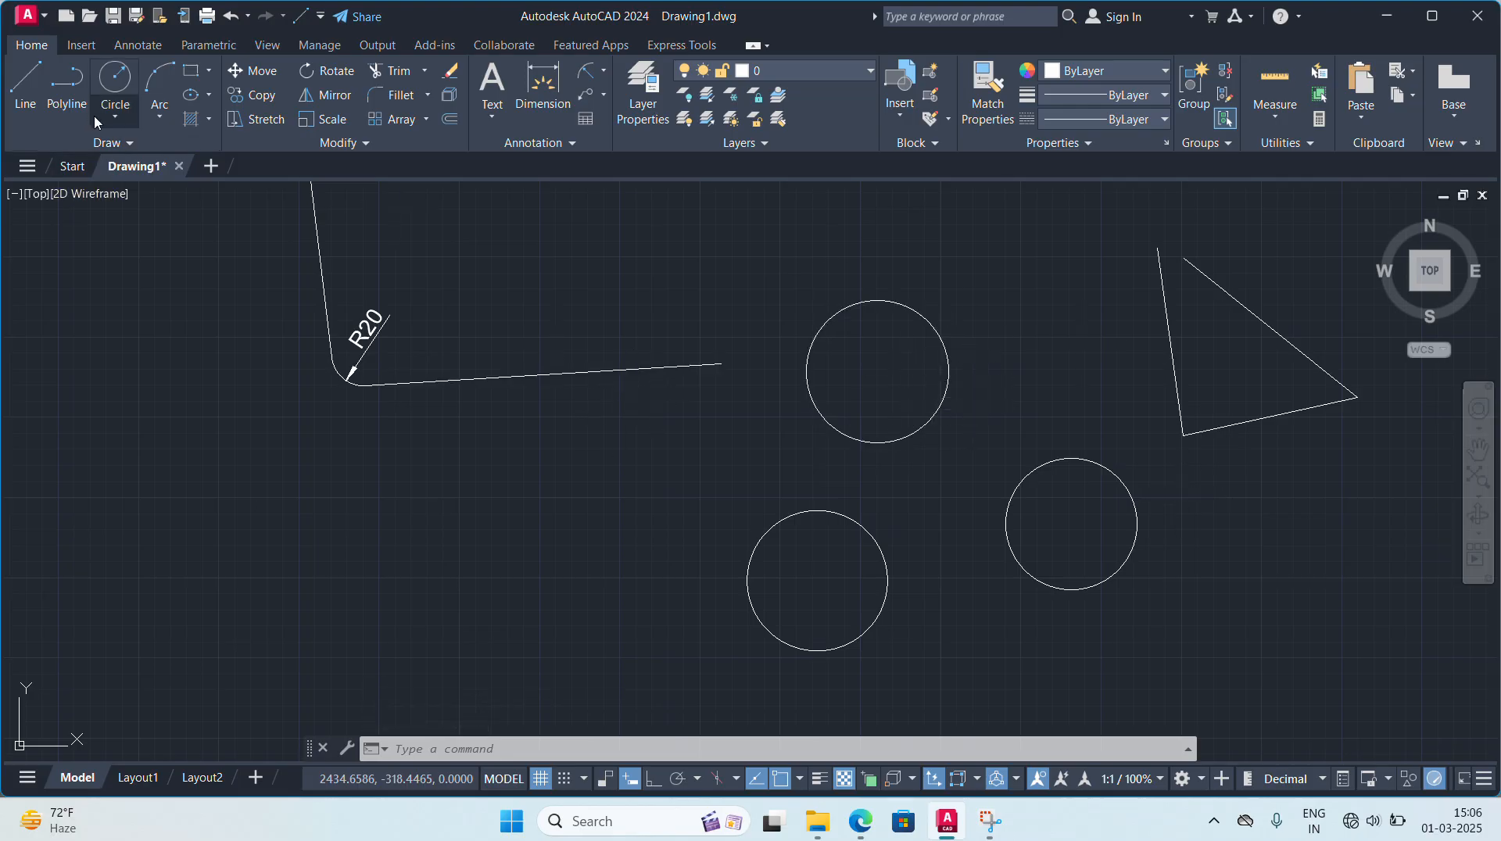
- Draw a Tan, Tan, Tan circle between the three separate circles, tangent to all of them
click(114, 116)
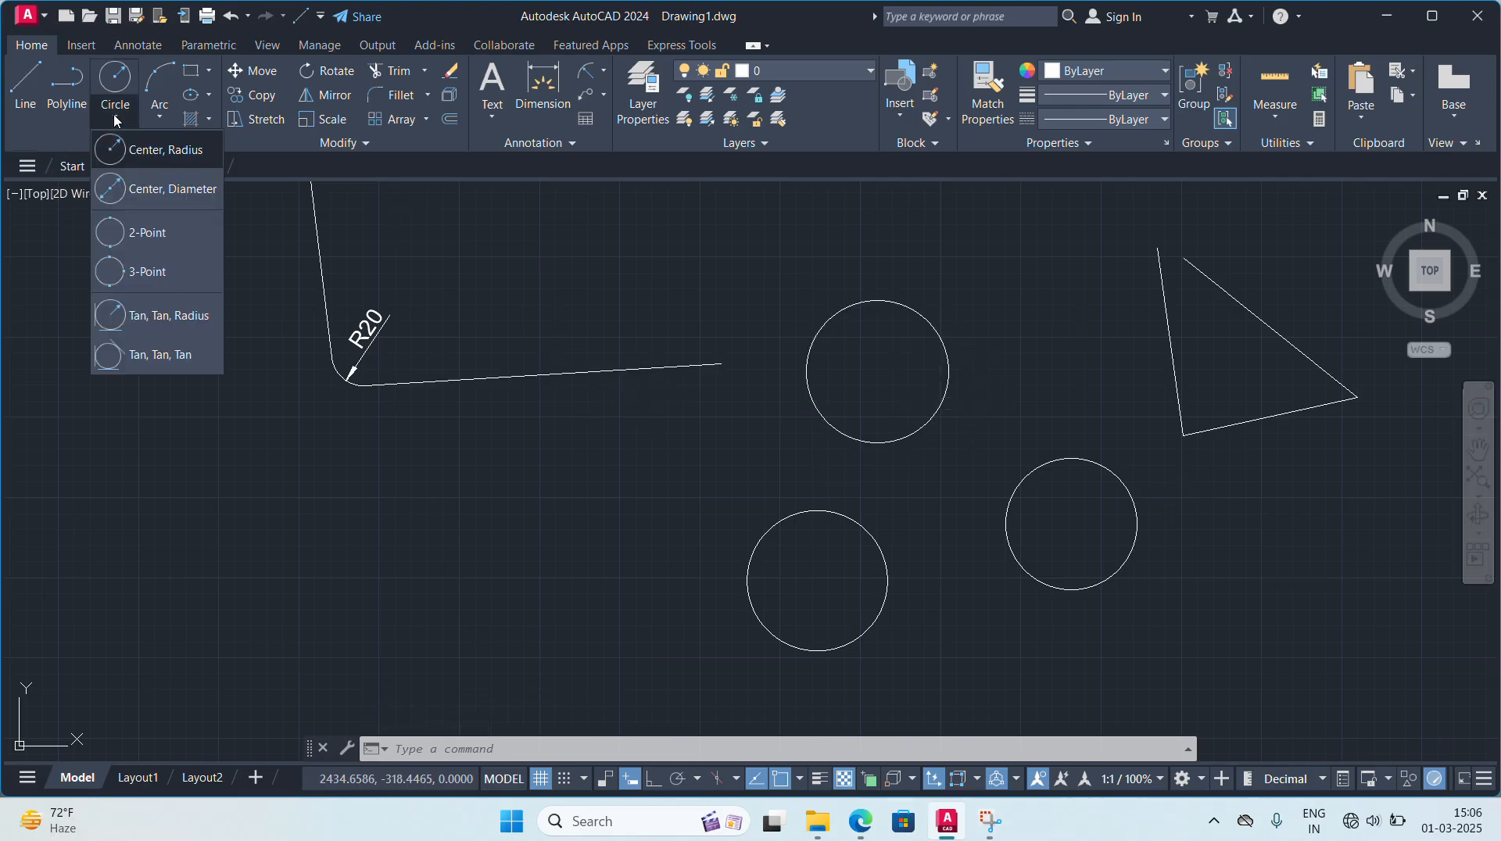
click(182, 359)
click(883, 441)
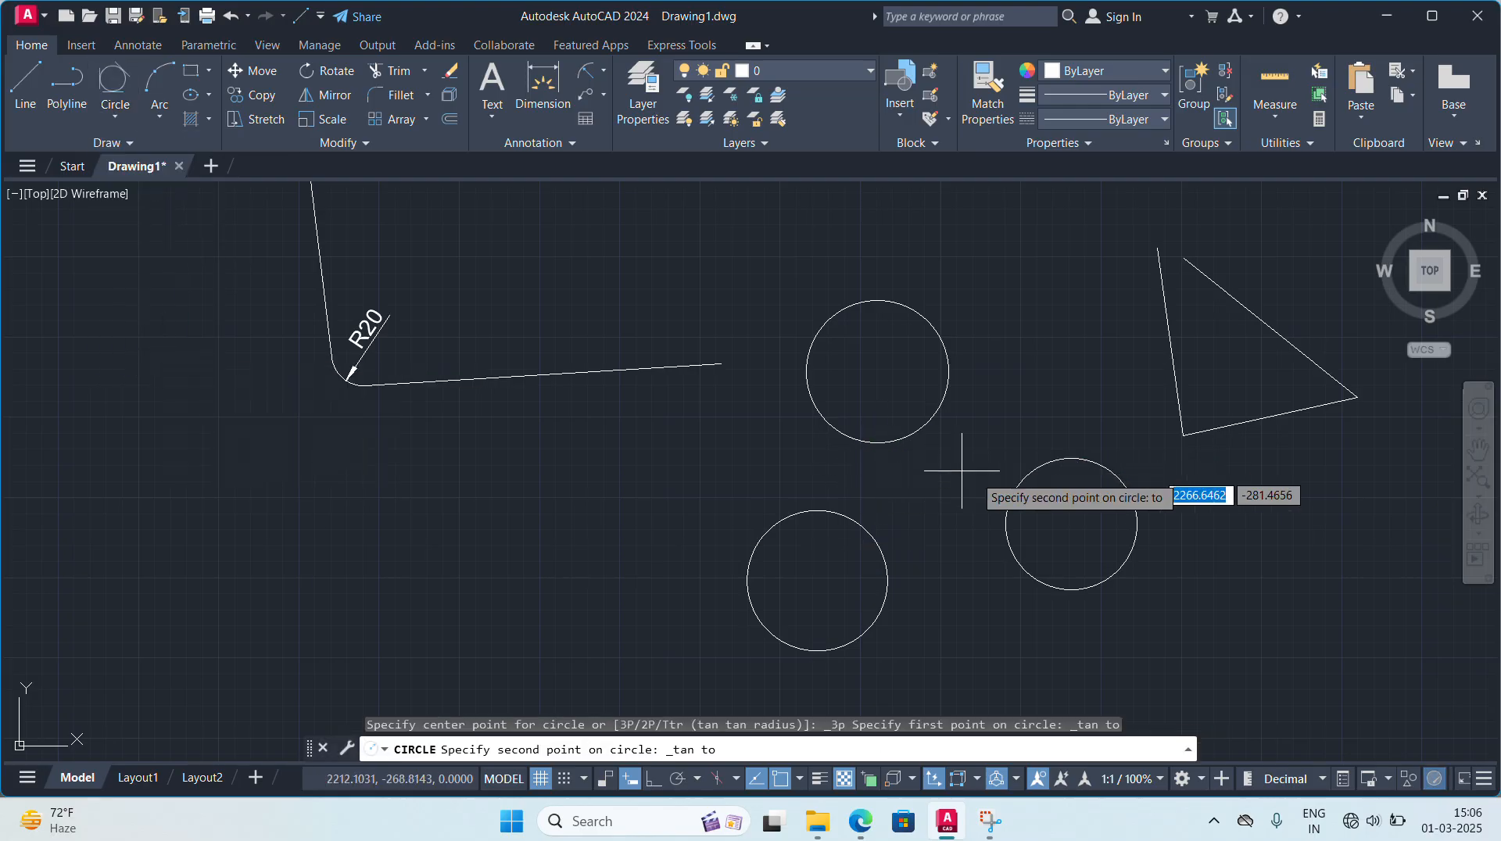
click(1006, 491)
click(868, 532)
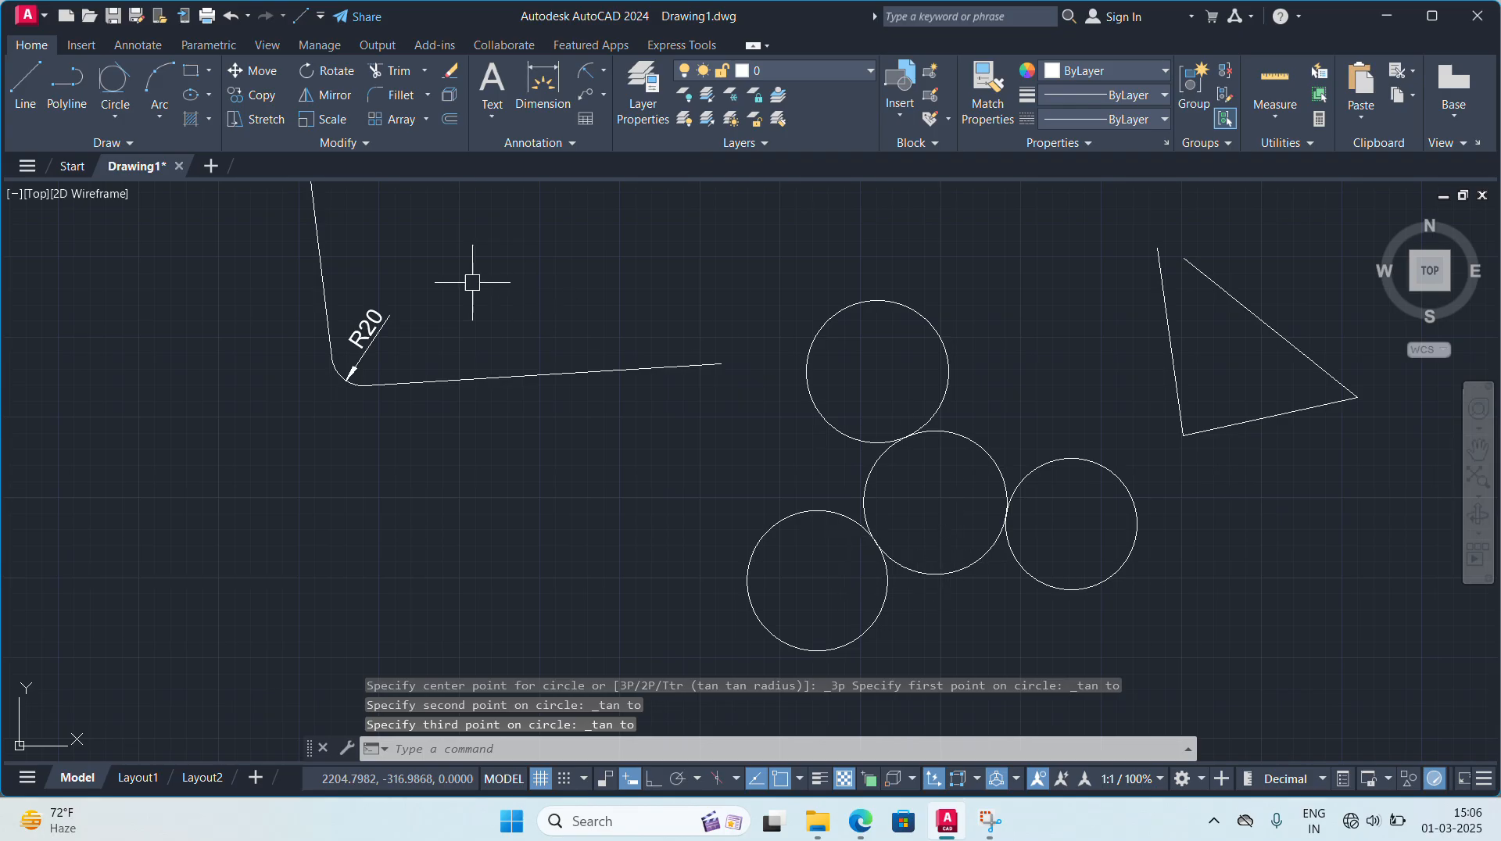
- Draw a Tan, Tan, Tan circle inside the open triangle, tangent to its three lines
click(112, 78)
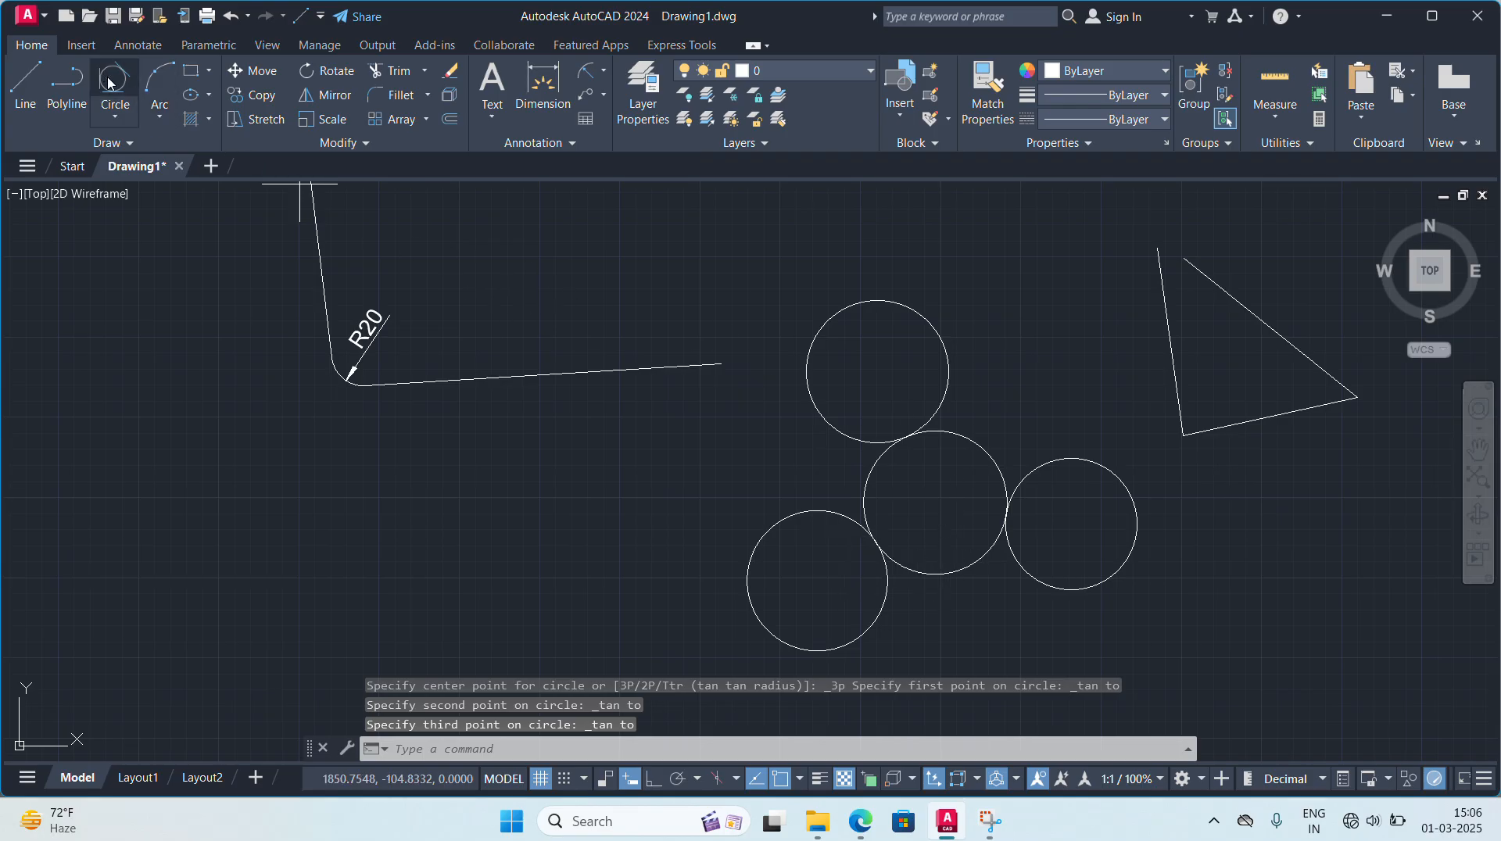
click(1170, 345)
click(1276, 334)
click(1259, 419)
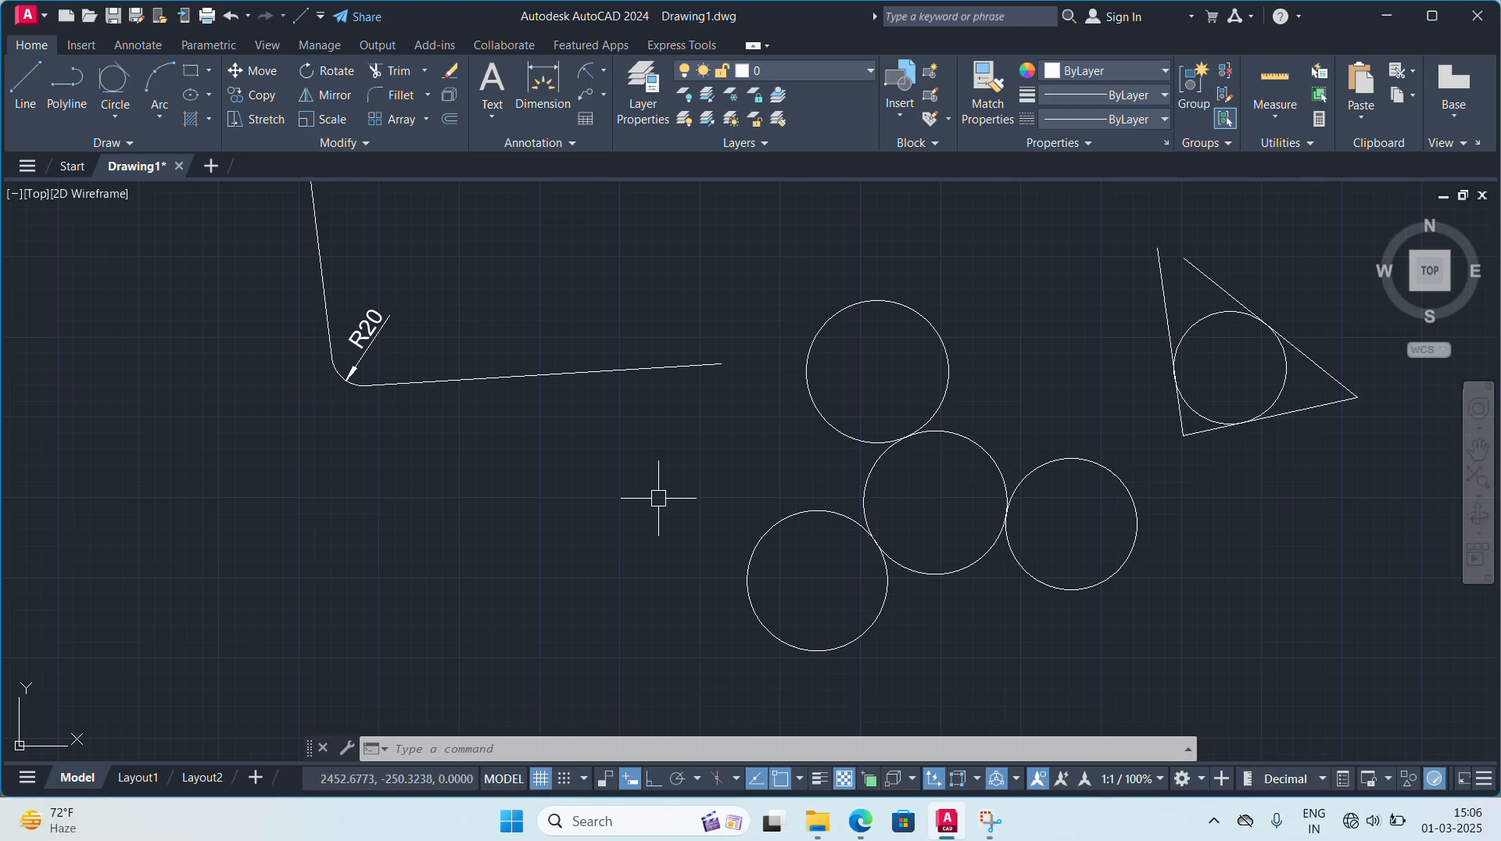
scroll(656, 498, down, 5)
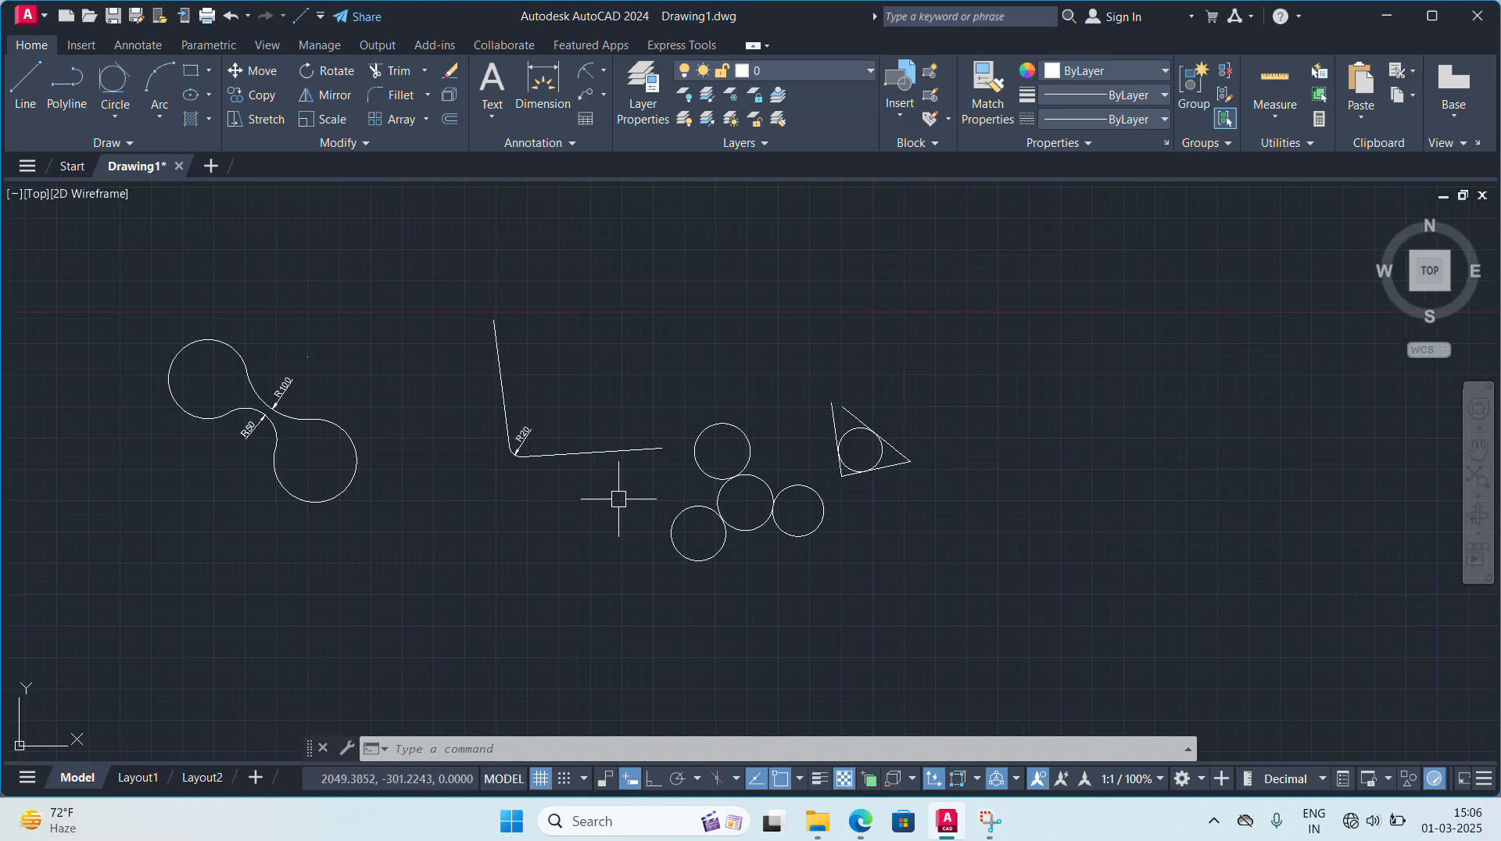
scroll(424, 597, down, 2)
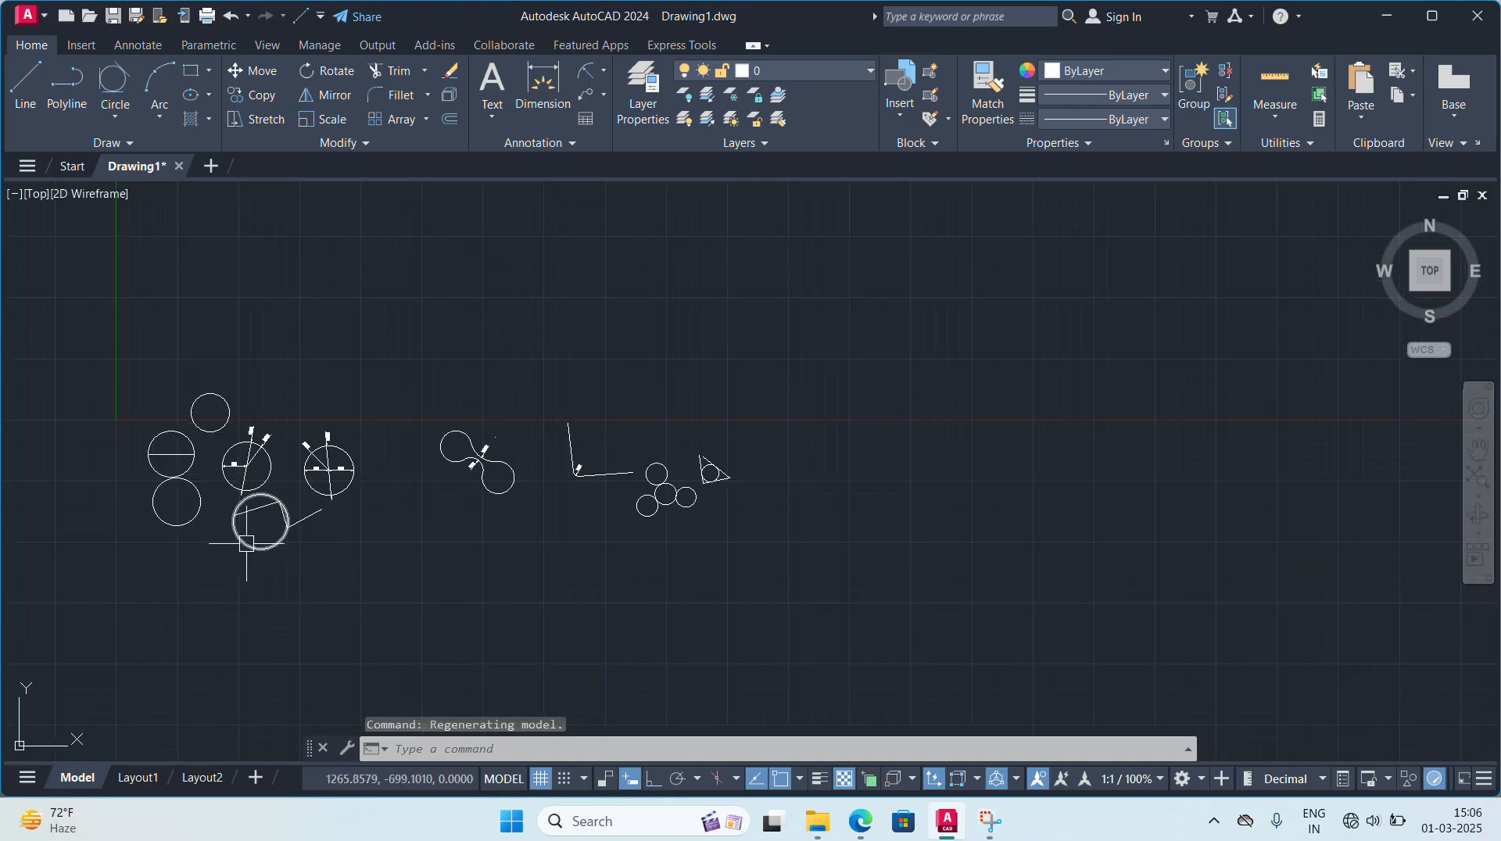